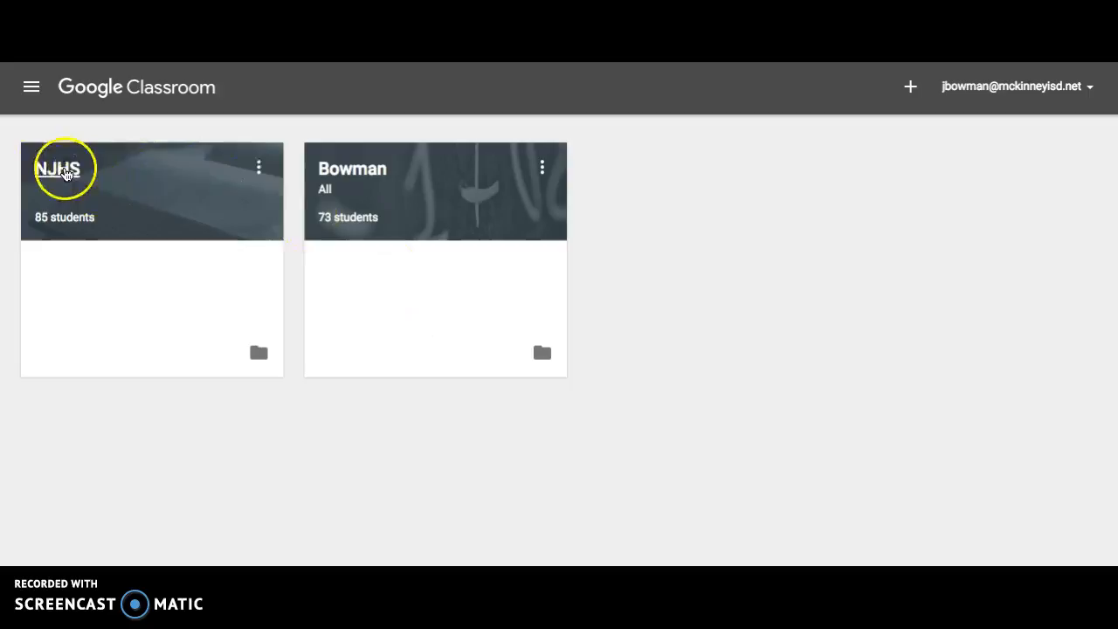
Open the NJHS class and review its student roster along with the listed guardians.
{"action": "left_click", "coordinate": [65, 172]}
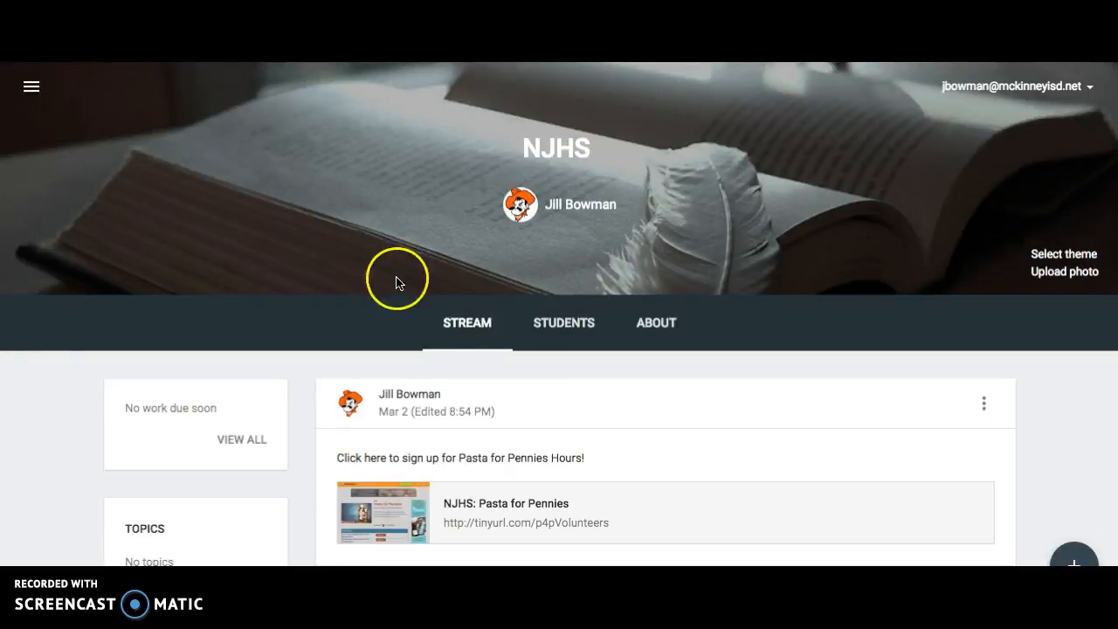
{"action": "left_click", "coordinate": [577, 329]}
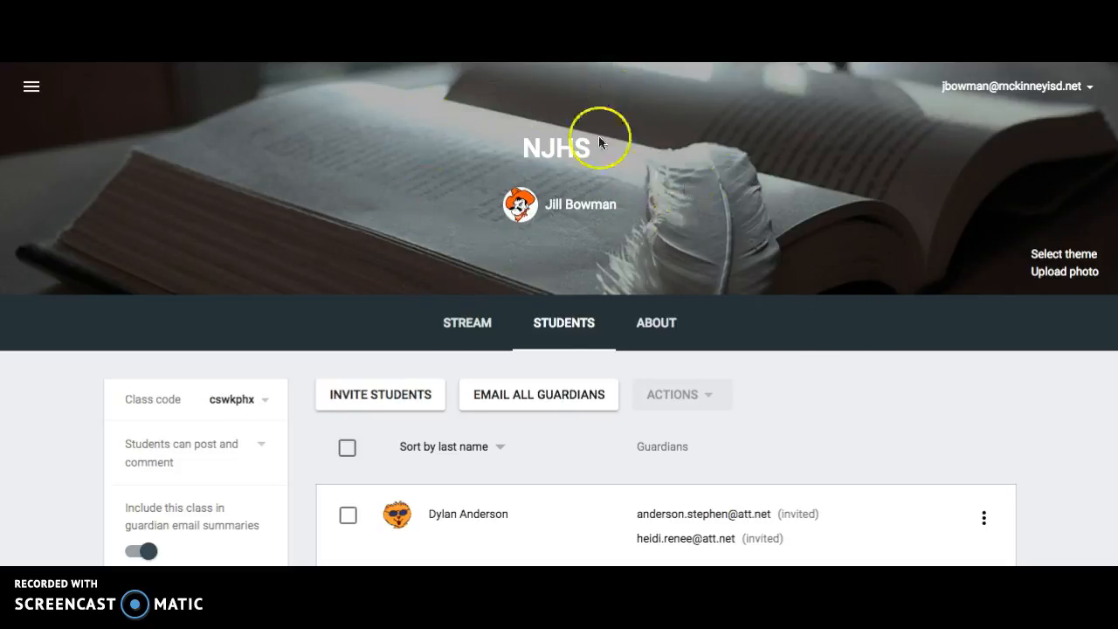
{"action": "scroll", "coordinate": [792, 306], "scroll_direction": "down", "scroll_amount": 5}
{"action": "scroll", "coordinate": [792, 299], "scroll_direction": "down", "scroll_amount": 10}
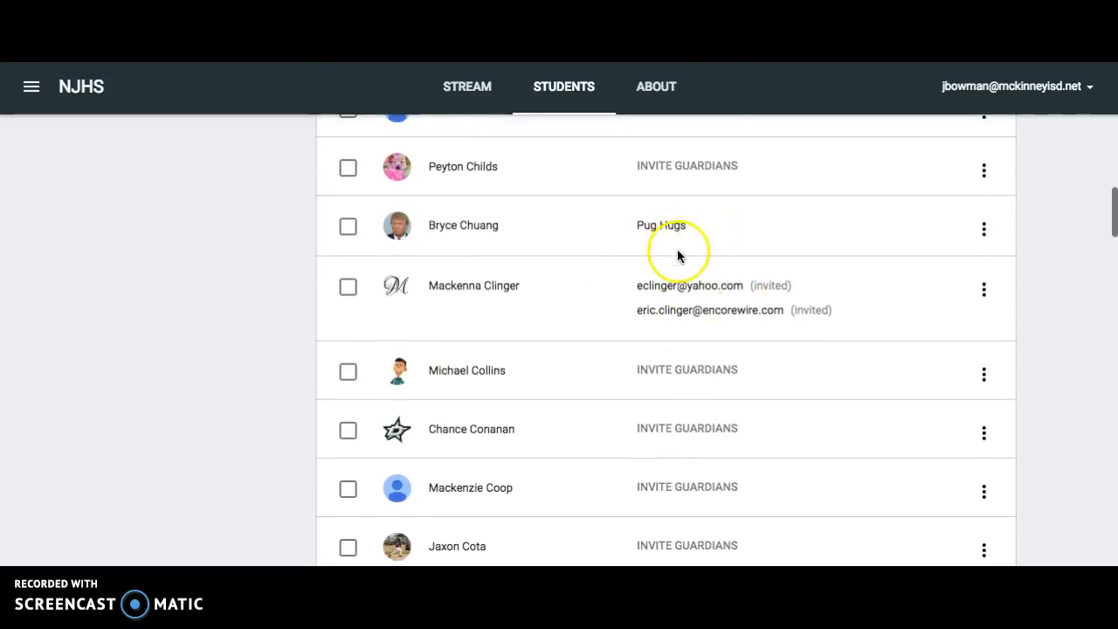
{"action": "scroll", "coordinate": [679, 255], "scroll_direction": "up", "scroll_amount": 15}
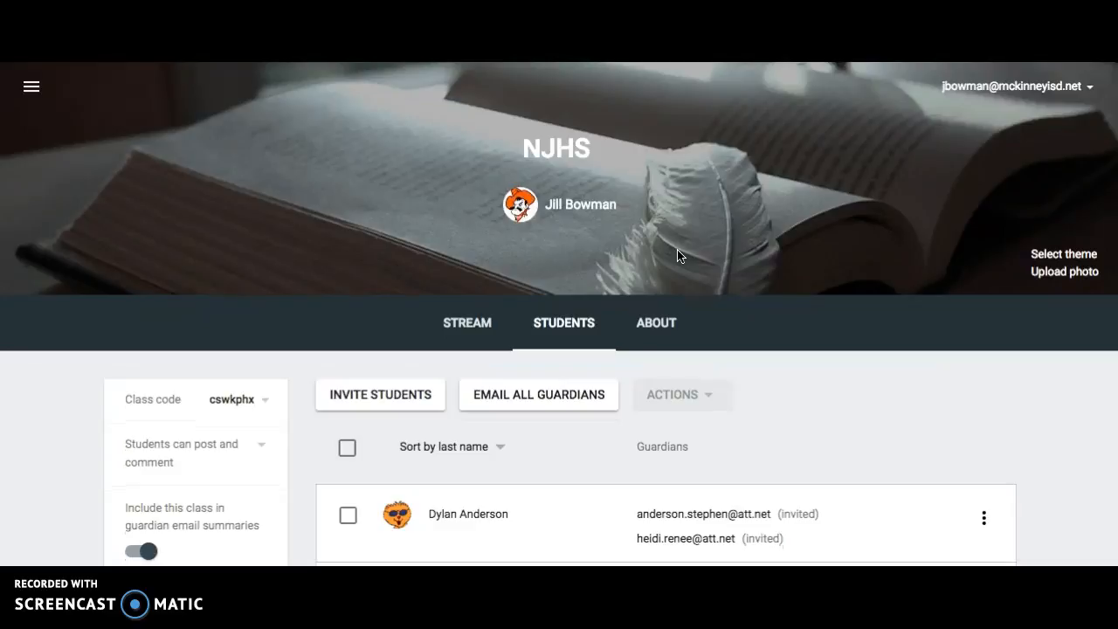
Review the announcements posted in the NJHS class stream, from the Pasta for Pennies sign-up down to the February posts.
{"action": "left_click", "coordinate": [466, 338]}
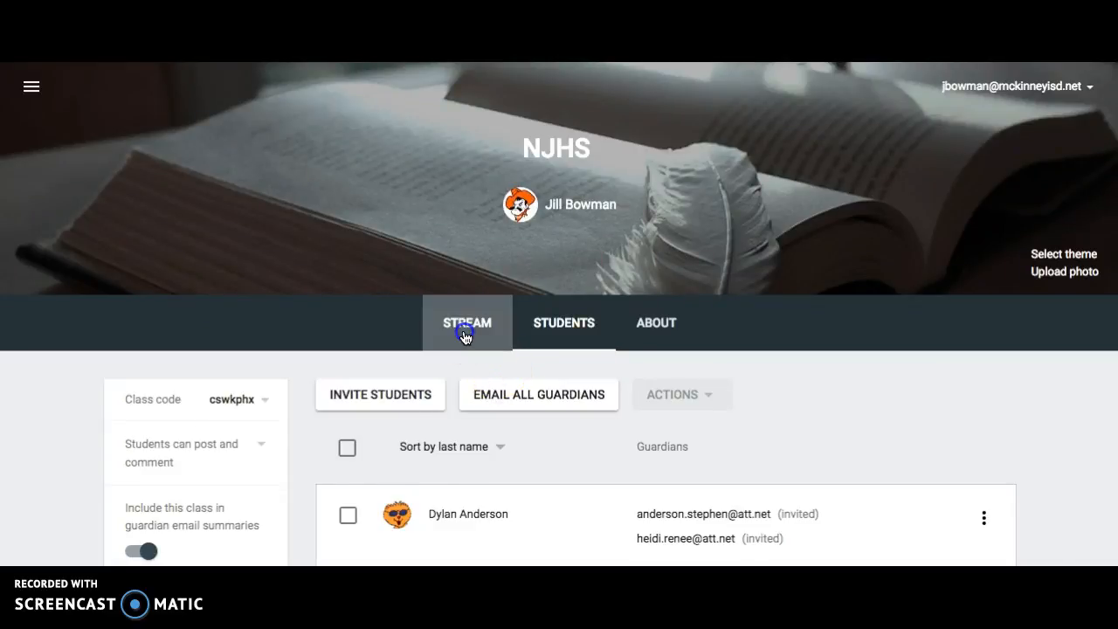
{"action": "scroll", "coordinate": [1063, 472], "scroll_direction": "down", "scroll_amount": 8}
{"action": "scroll", "coordinate": [1062, 474], "scroll_direction": "up", "scroll_amount": 1}
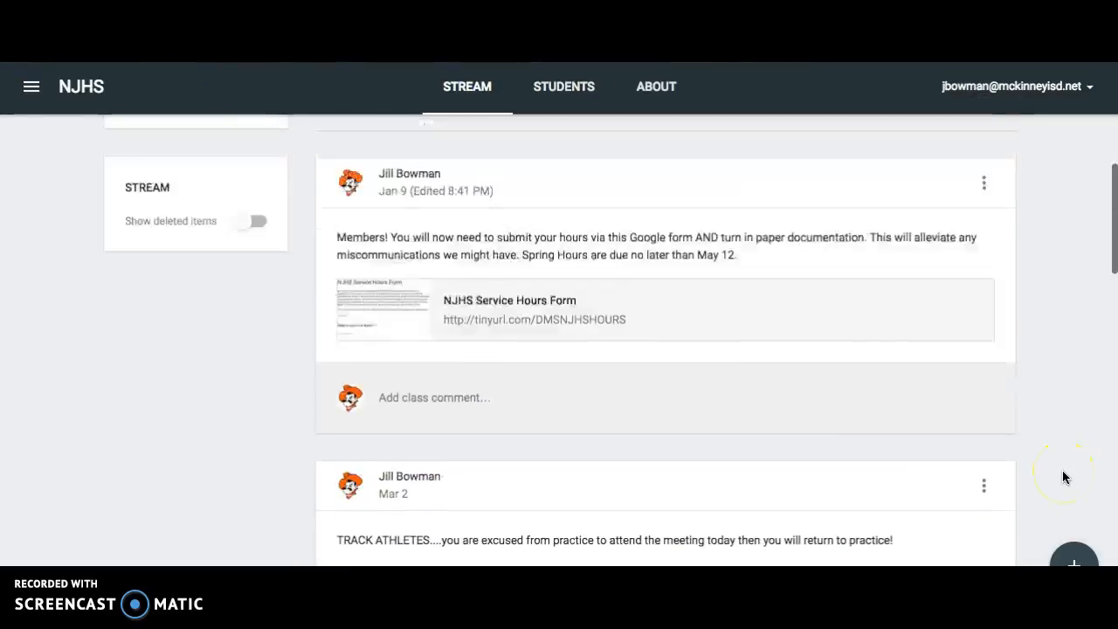
{"action": "scroll", "coordinate": [1061, 475], "scroll_direction": "down", "scroll_amount": 2}
{"action": "scroll", "coordinate": [794, 395], "scroll_direction": "down", "scroll_amount": 2}
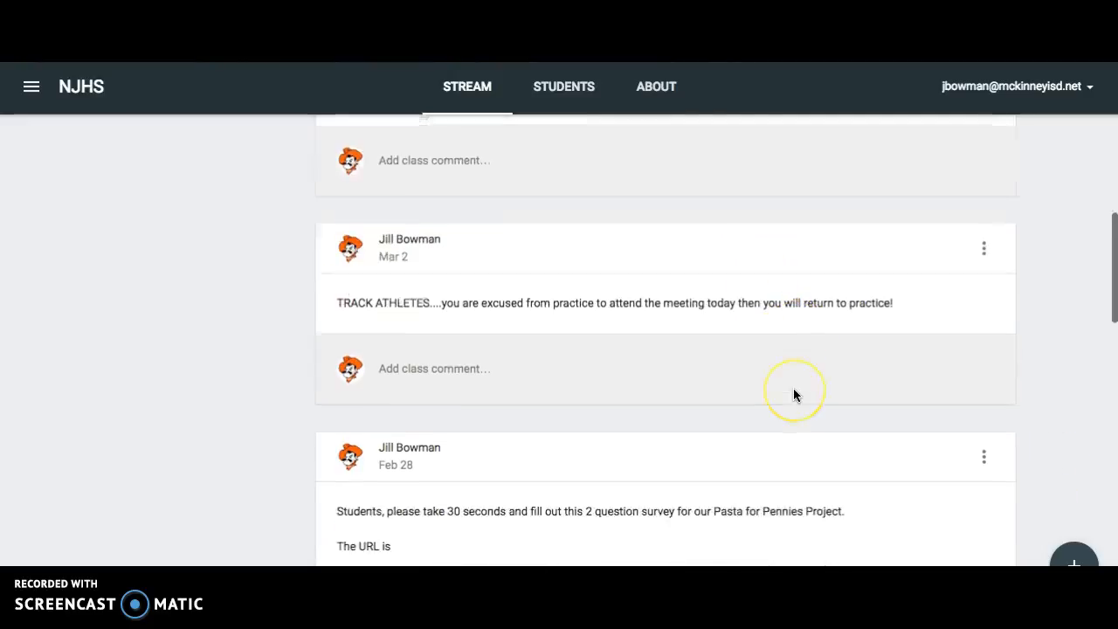
{"action": "scroll", "coordinate": [794, 395], "scroll_direction": "down", "scroll_amount": 1}
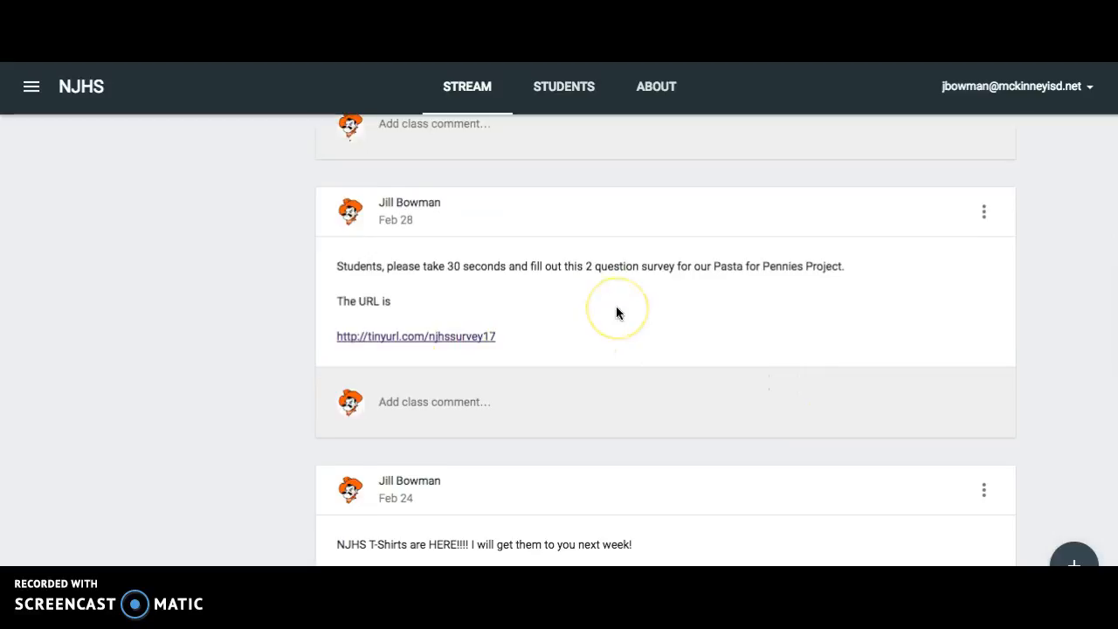
{"action": "scroll", "coordinate": [617, 313], "scroll_direction": "down", "scroll_amount": 3}
{"action": "scroll", "coordinate": [617, 313], "scroll_direction": "up", "scroll_amount": 8}
{"action": "scroll", "coordinate": [617, 313], "scroll_direction": "up", "scroll_amount": 1}
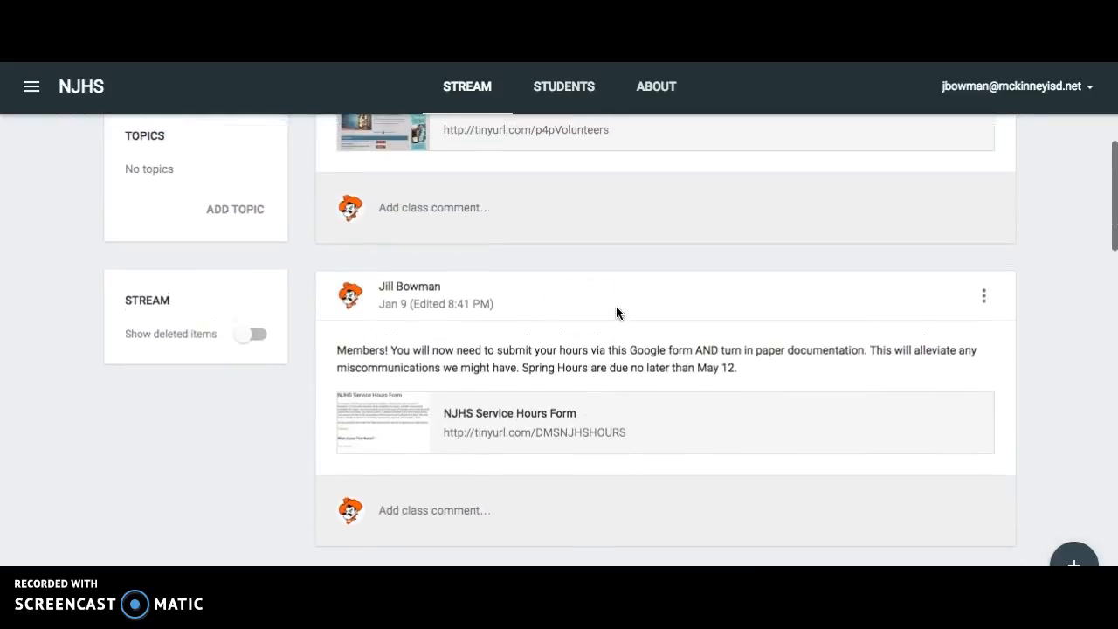
{"action": "scroll", "coordinate": [597, 436], "scroll_direction": "up", "scroll_amount": 2}
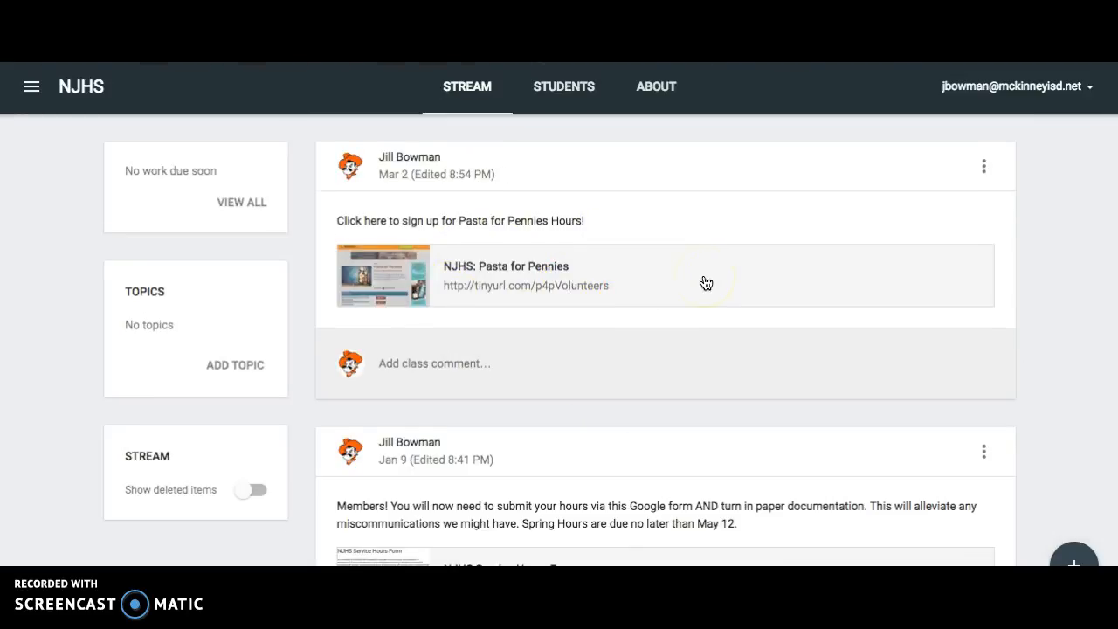
{"action": "scroll", "coordinate": [706, 283], "scroll_direction": "up", "scroll_amount": 1}
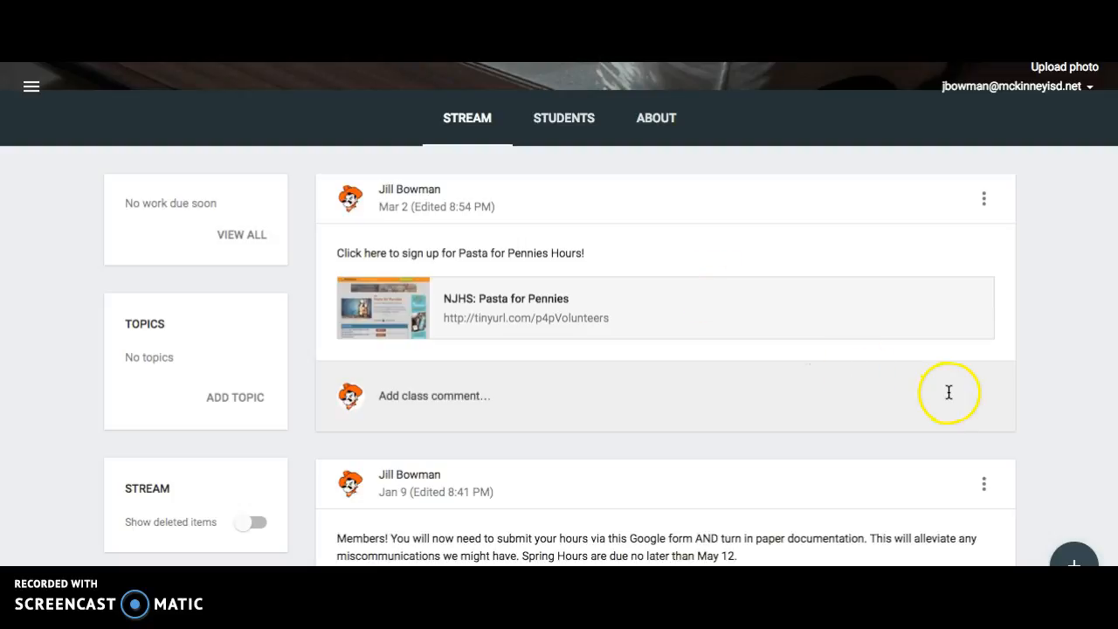
Move the Jan 9 post with the NJHS Service Hours Form to the top of the stream.
{"action": "scroll", "coordinate": [1026, 410], "scroll_direction": "down", "scroll_amount": 2}
{"action": "scroll", "coordinate": [1027, 409], "scroll_direction": "down", "scroll_amount": 1}
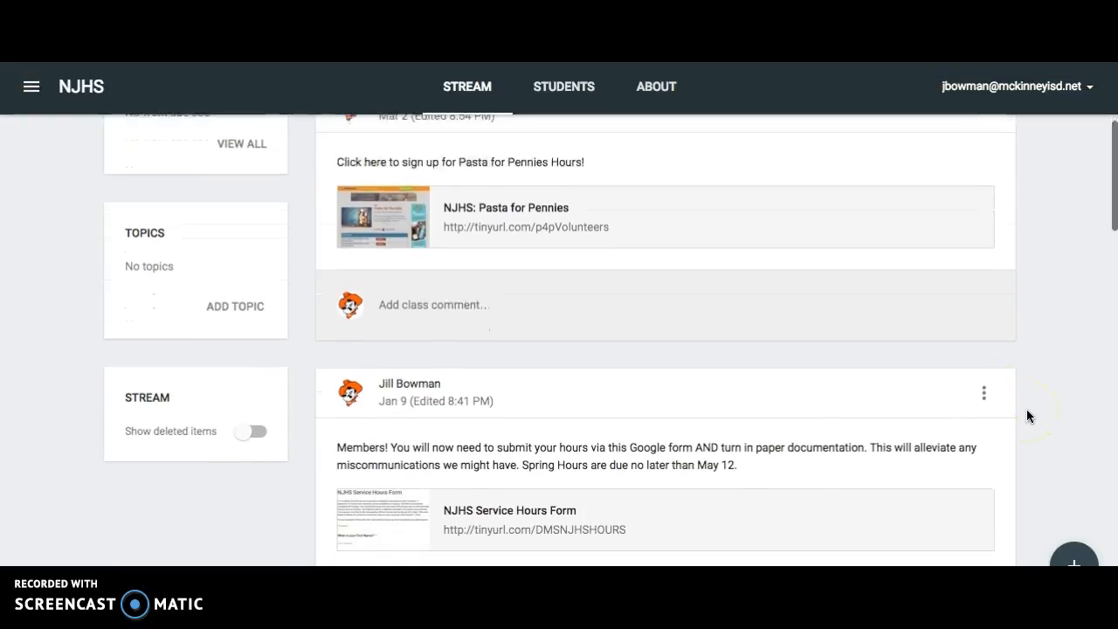
{"action": "left_click", "coordinate": [985, 395]}
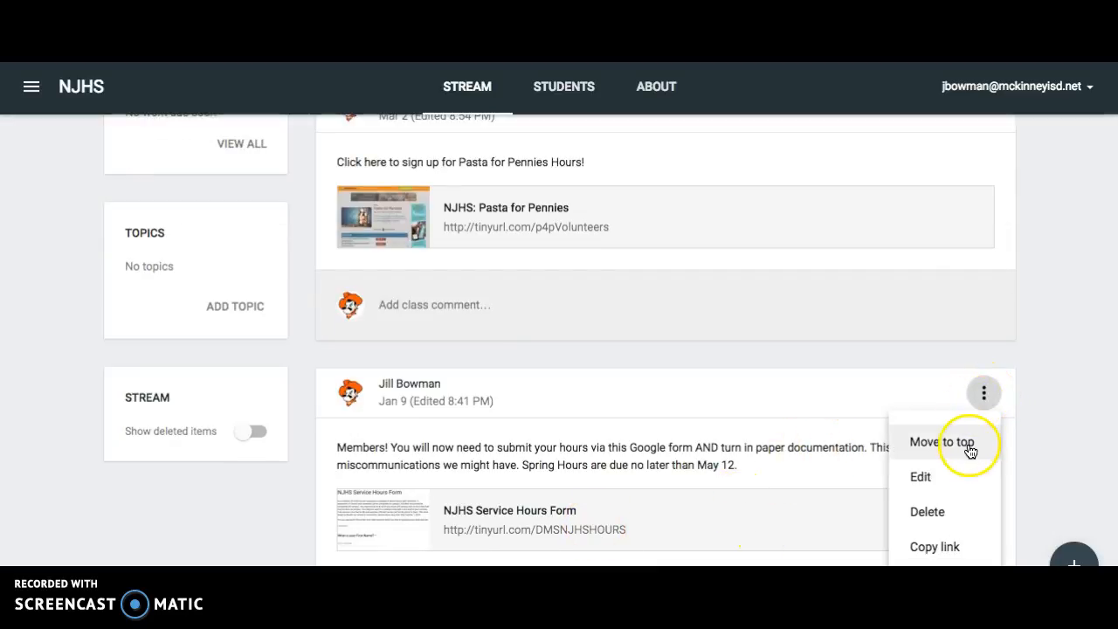
{"action": "left_click", "coordinate": [937, 446]}
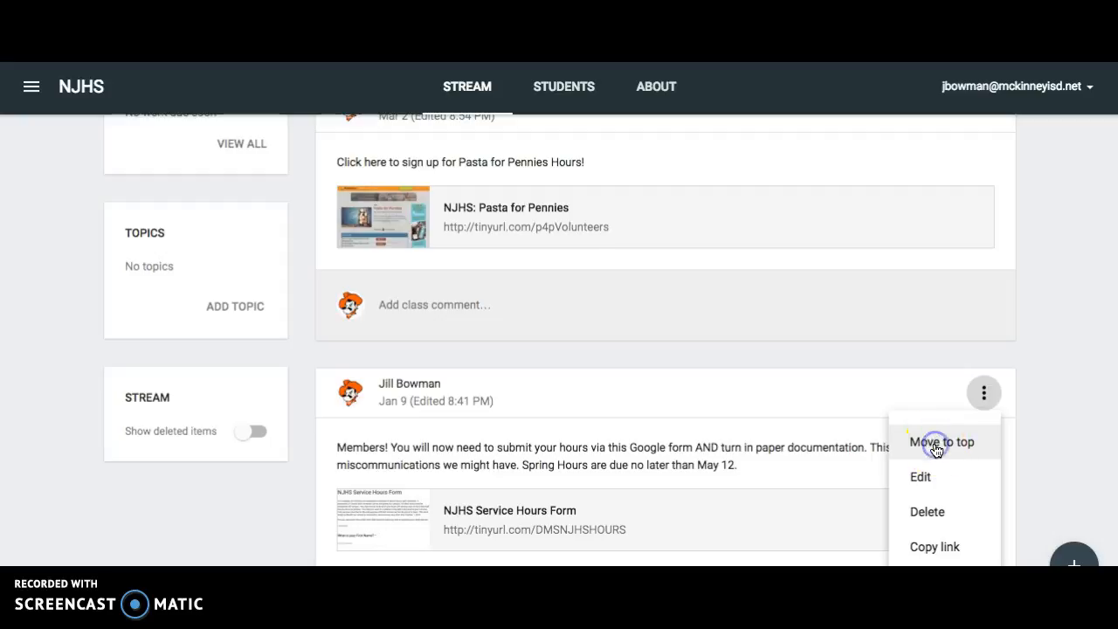
{"action": "scroll", "coordinate": [936, 450], "scroll_direction": "up", "scroll_amount": 3}
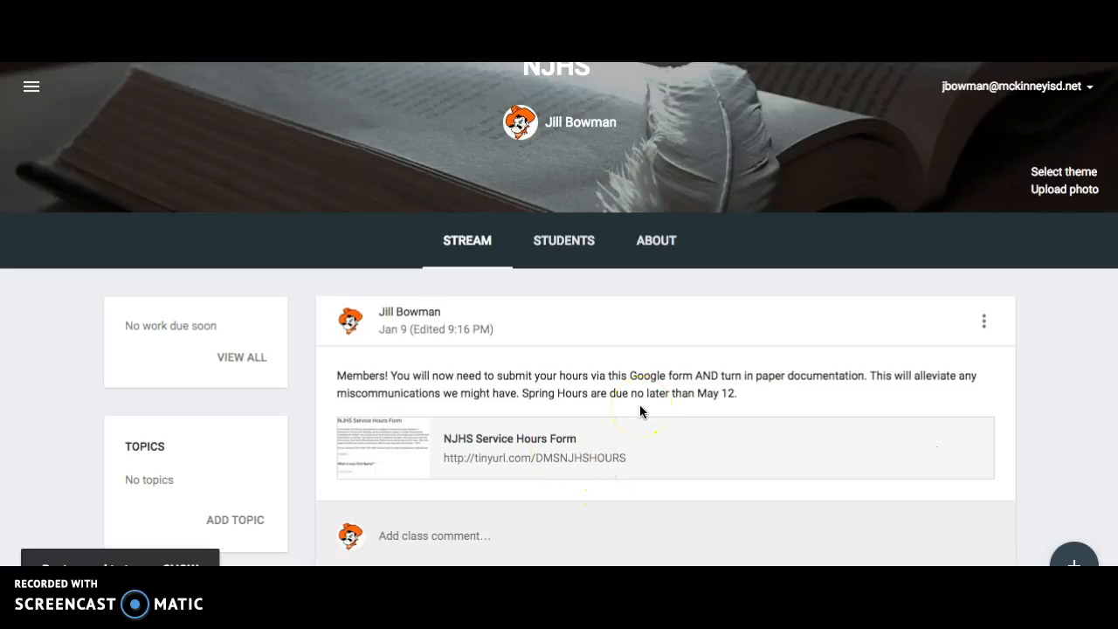
Open the linked NJHS Service Hours Form, look through its questions, and leave it without submitting.
{"action": "left_click", "coordinate": [548, 446]}
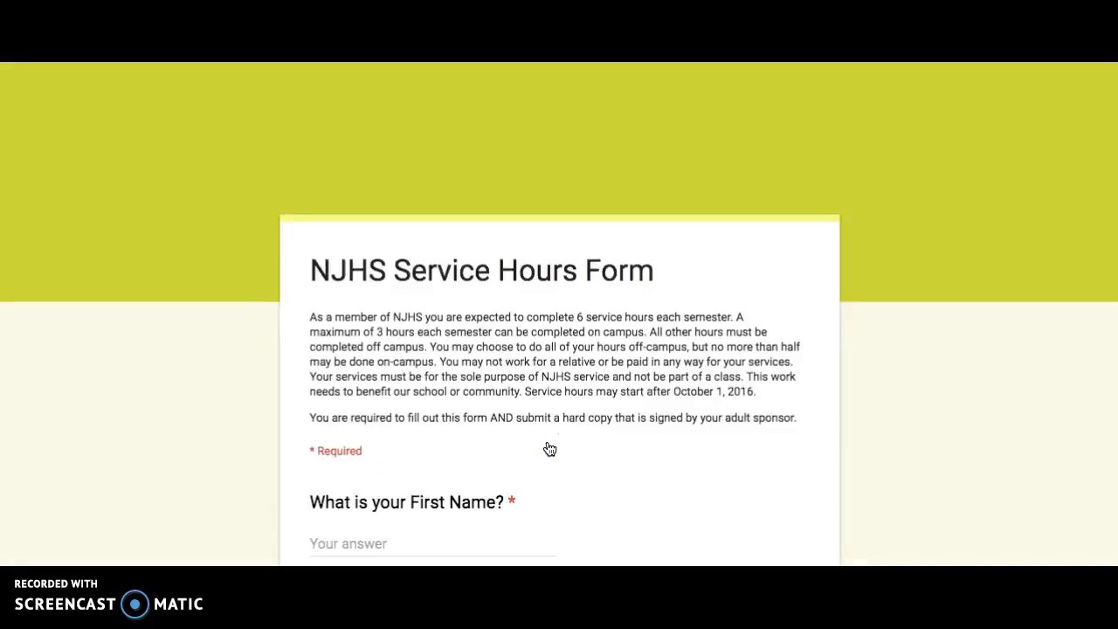
{"action": "scroll", "coordinate": [550, 449], "scroll_direction": "down", "scroll_amount": 11}
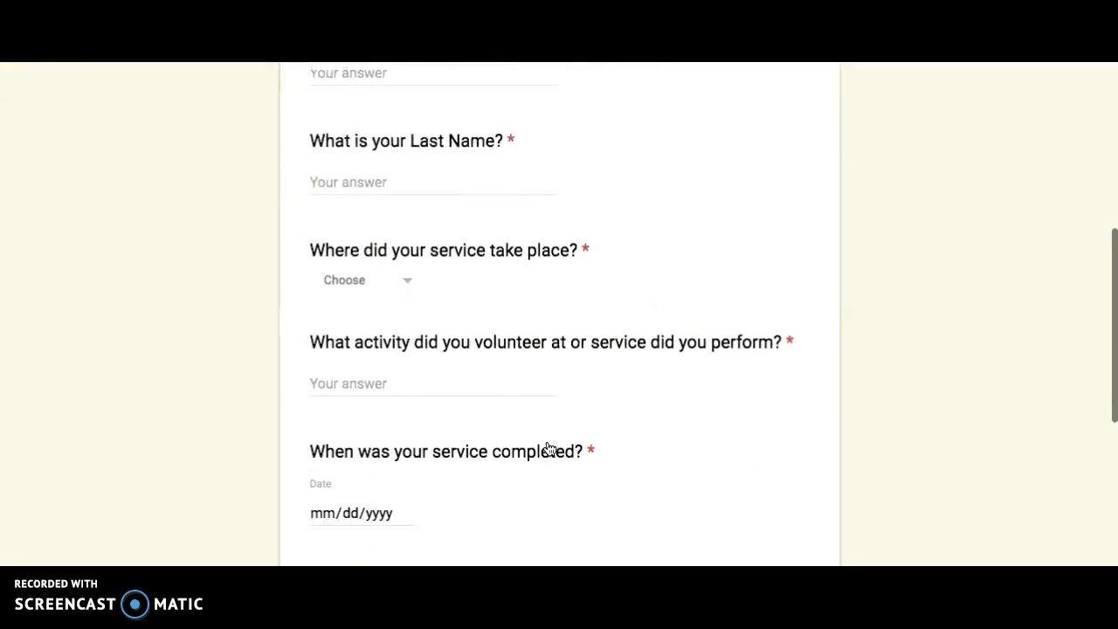
{"action": "left_click", "coordinate": [482, 338]}
{"action": "scroll", "coordinate": [484, 335], "scroll_direction": "up", "scroll_amount": 11}
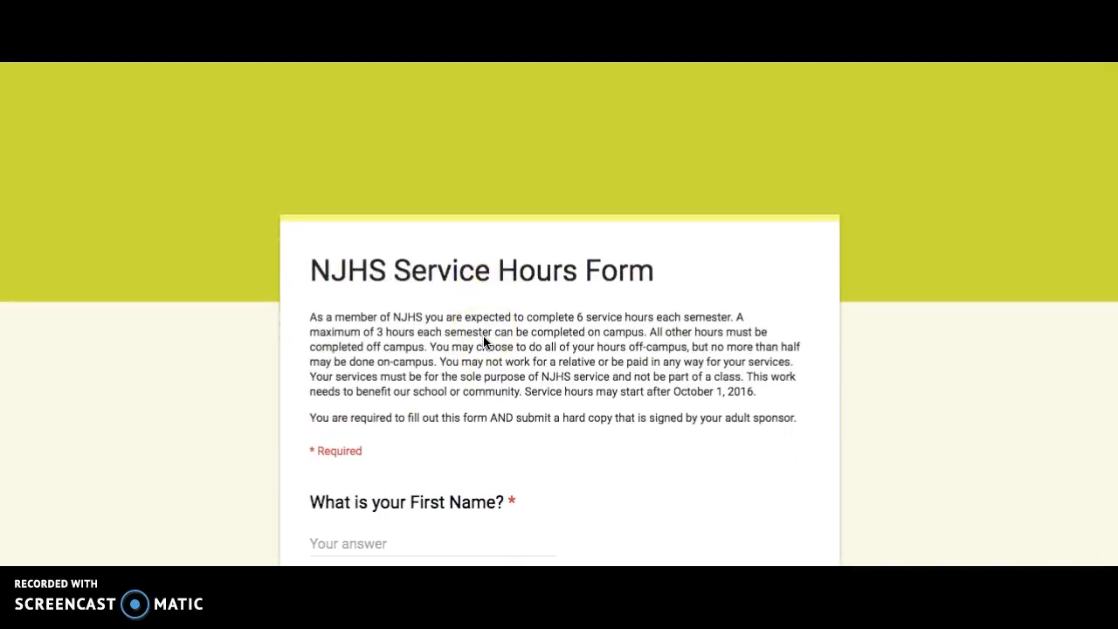
{"action": "left_click", "coordinate": [407, 76]}
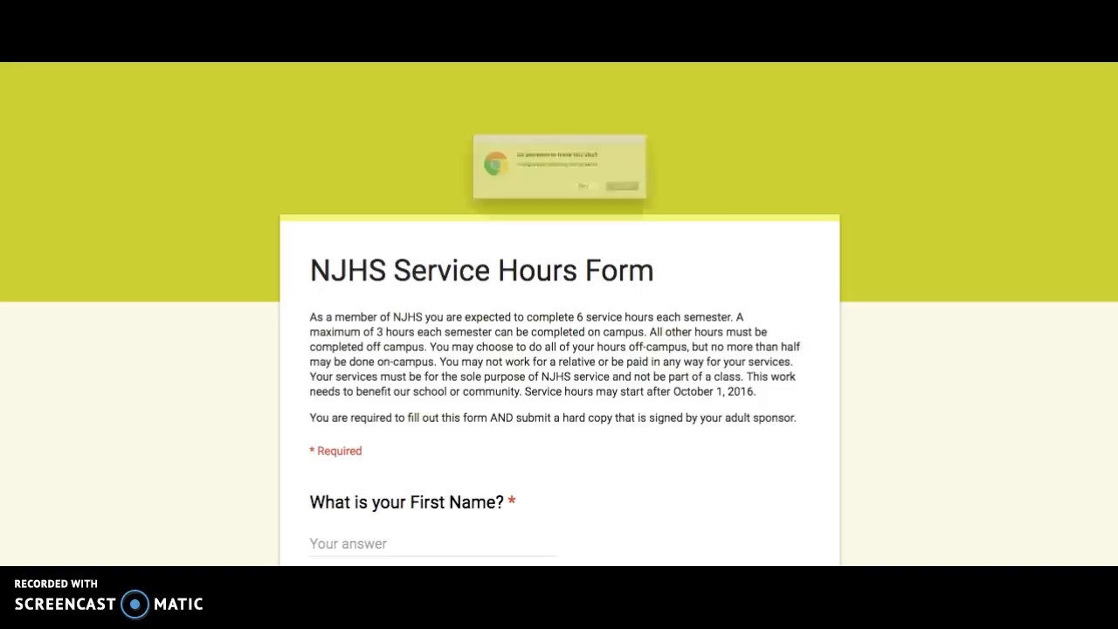
{"action": "left_click", "coordinate": [697, 212]}
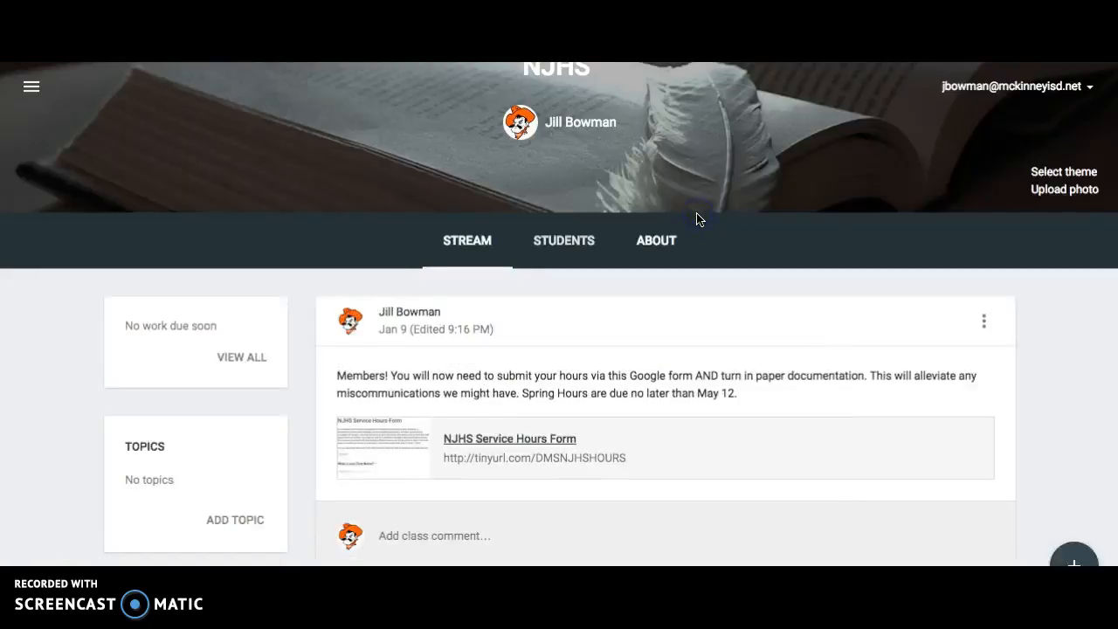
Return to the class list and open the teacher's other class, section All.
{"action": "left_click", "coordinate": [28, 89]}
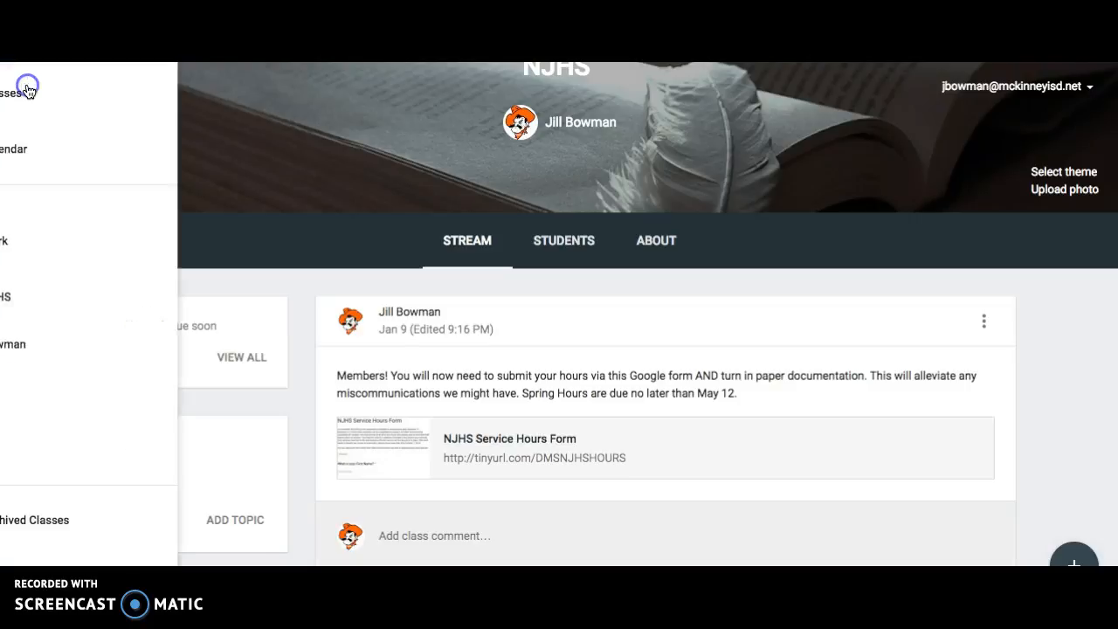
{"action": "left_click", "coordinate": [87, 93]}
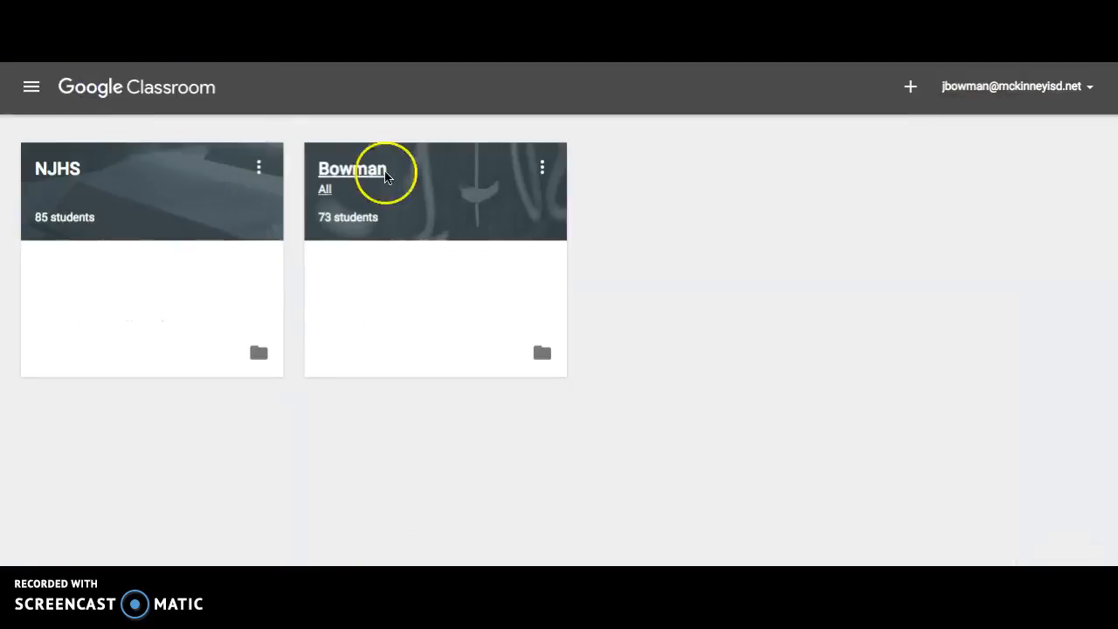
{"action": "left_click", "coordinate": [365, 175]}
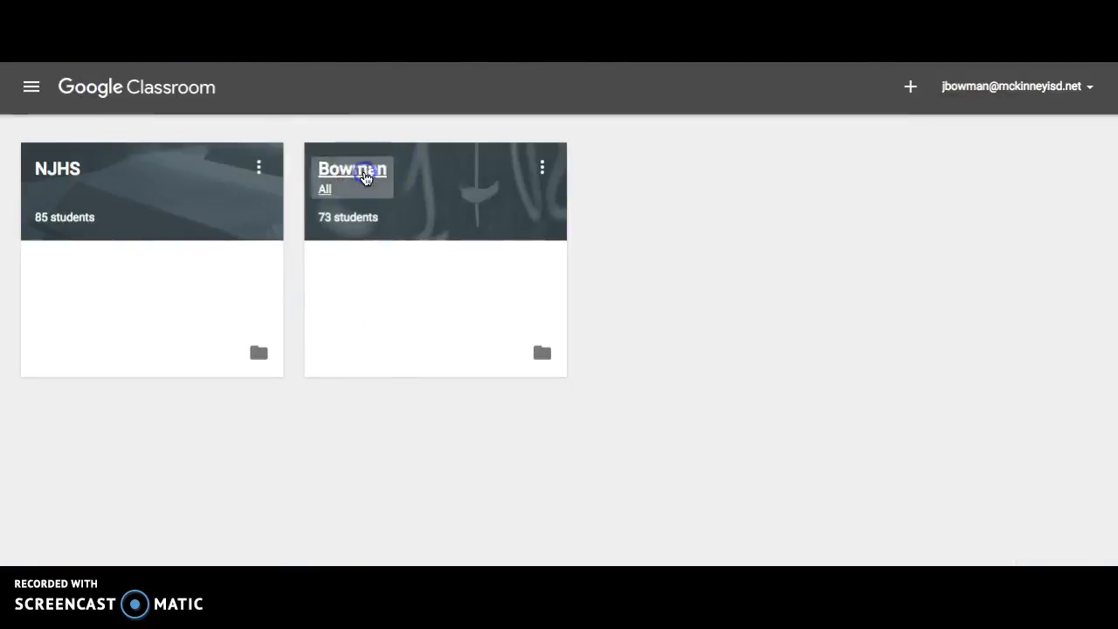
Look over the QCA 3 review answer key post and expand its class comments.
{"action": "scroll", "coordinate": [732, 336], "scroll_direction": "down", "scroll_amount": 3}
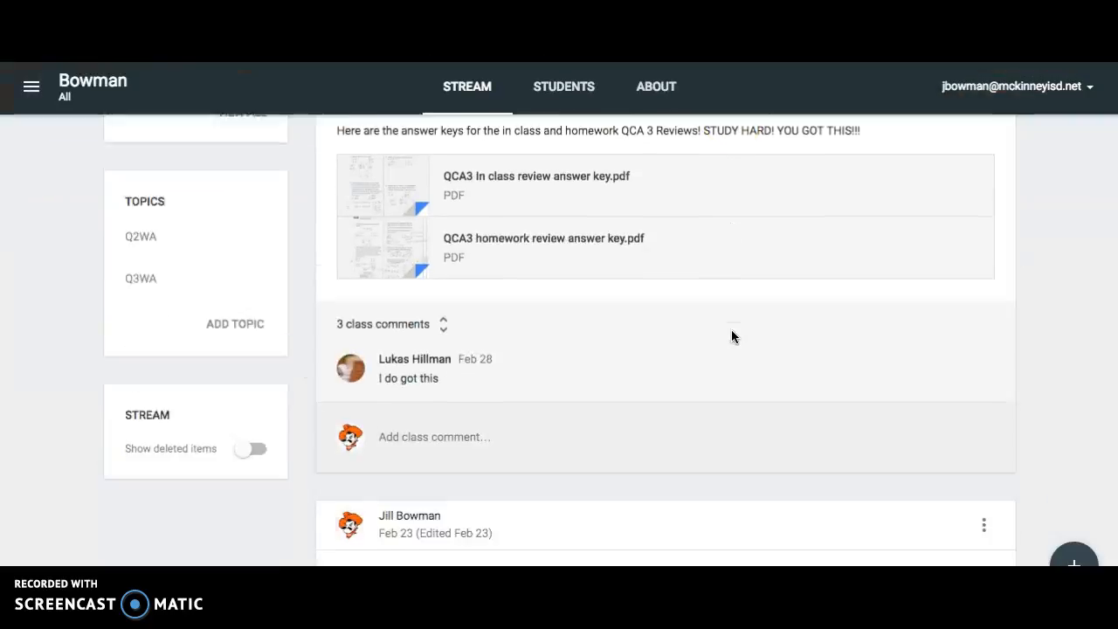
{"action": "scroll", "coordinate": [732, 336], "scroll_direction": "up", "scroll_amount": 1}
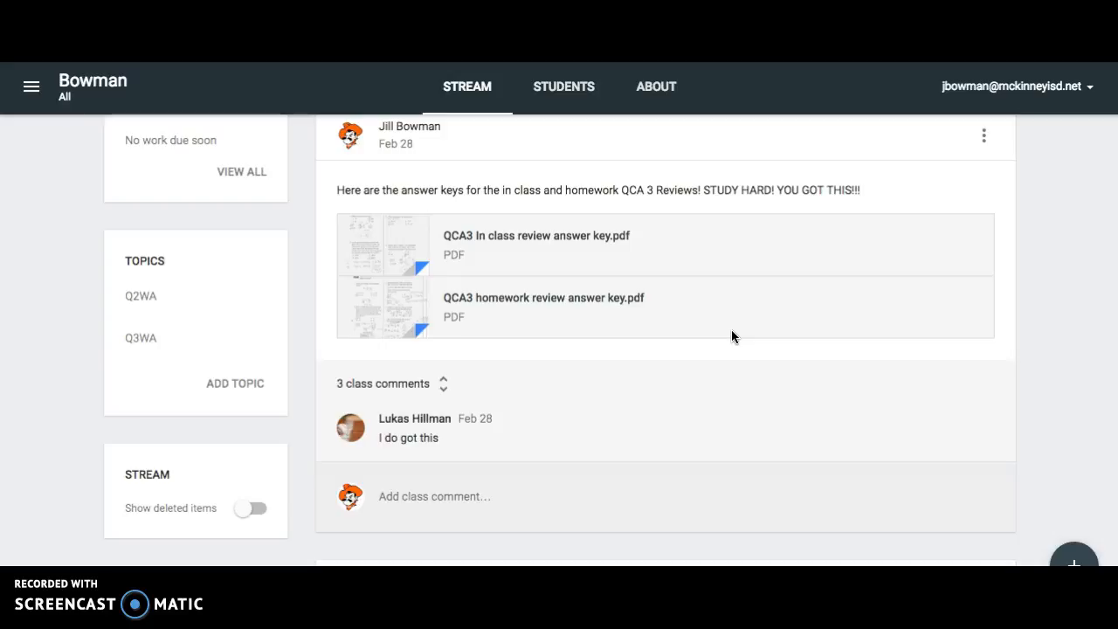
{"action": "scroll", "coordinate": [733, 336], "scroll_direction": "down", "scroll_amount": 1}
{"action": "scroll", "coordinate": [732, 336], "scroll_direction": "up", "scroll_amount": 3}
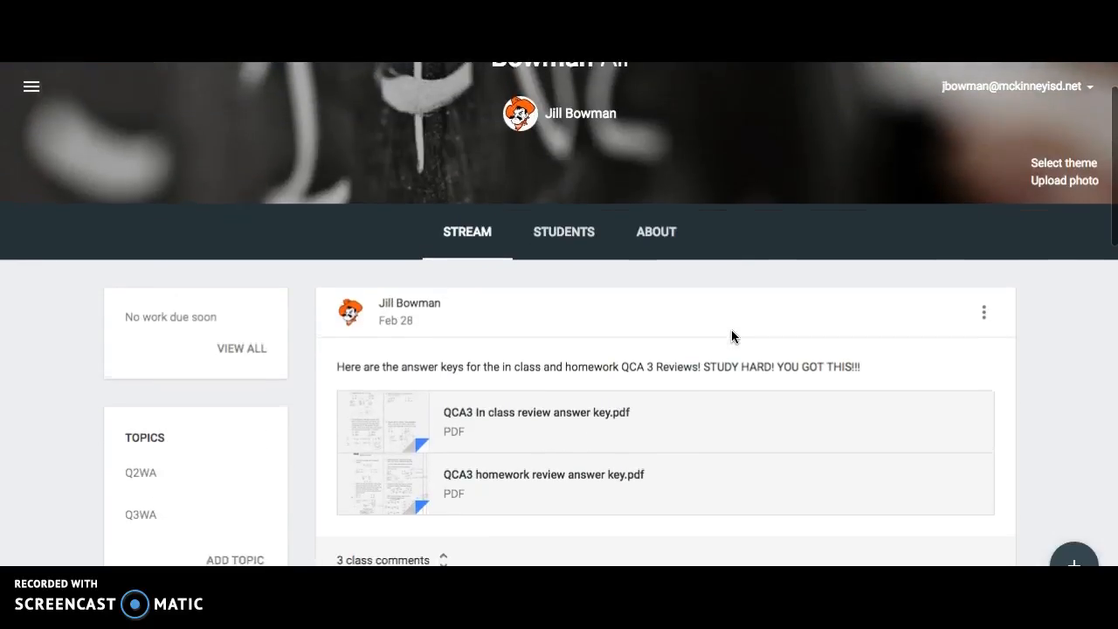
{"action": "scroll", "coordinate": [731, 332], "scroll_direction": "down", "scroll_amount": 3}
{"action": "left_click", "coordinate": [438, 265]}
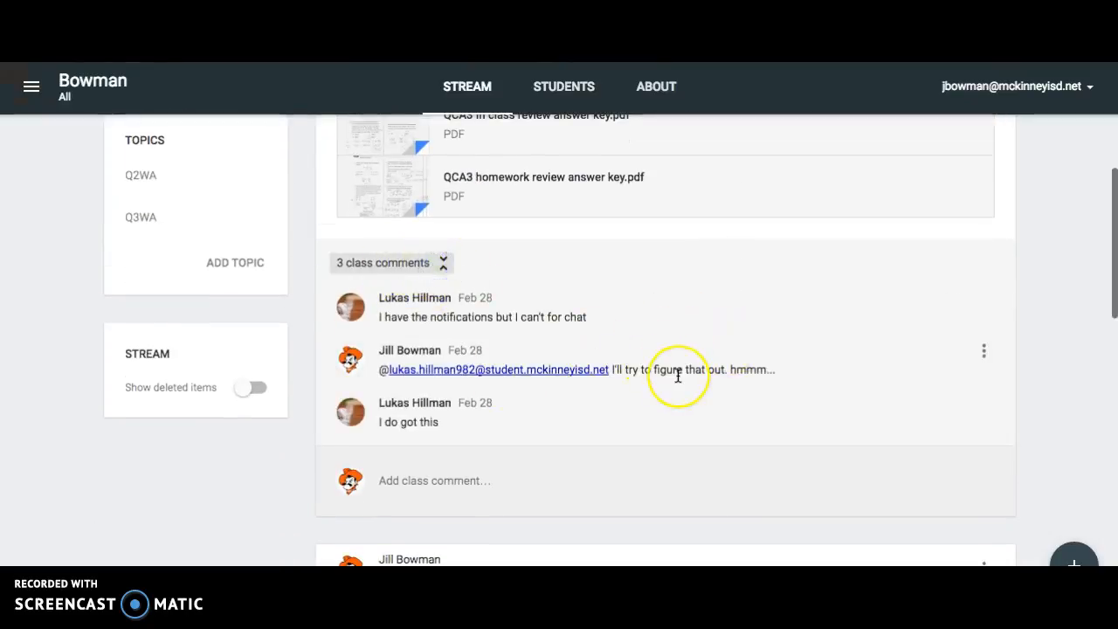
Expand the class comments on the Unit 7 Test Review post and read through the student questions and teacher replies.
{"action": "scroll", "coordinate": [677, 375], "scroll_direction": "down", "scroll_amount": 5}
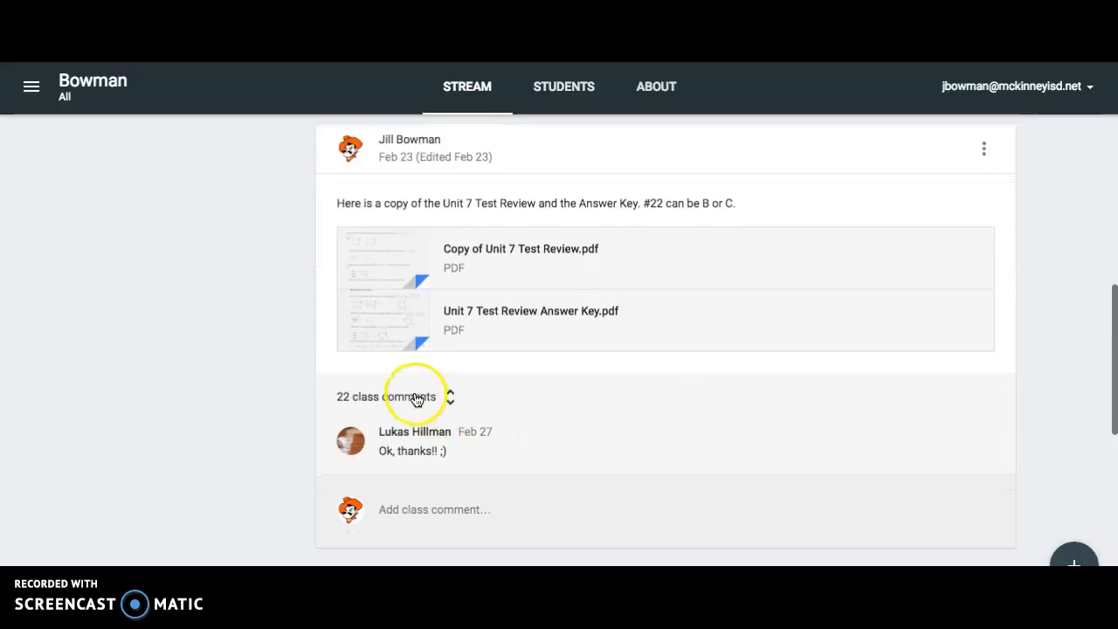
{"action": "left_click", "coordinate": [417, 399]}
{"action": "scroll", "coordinate": [836, 423], "scroll_direction": "down", "scroll_amount": 4}
{"action": "scroll", "coordinate": [835, 423], "scroll_direction": "up", "scroll_amount": 1}
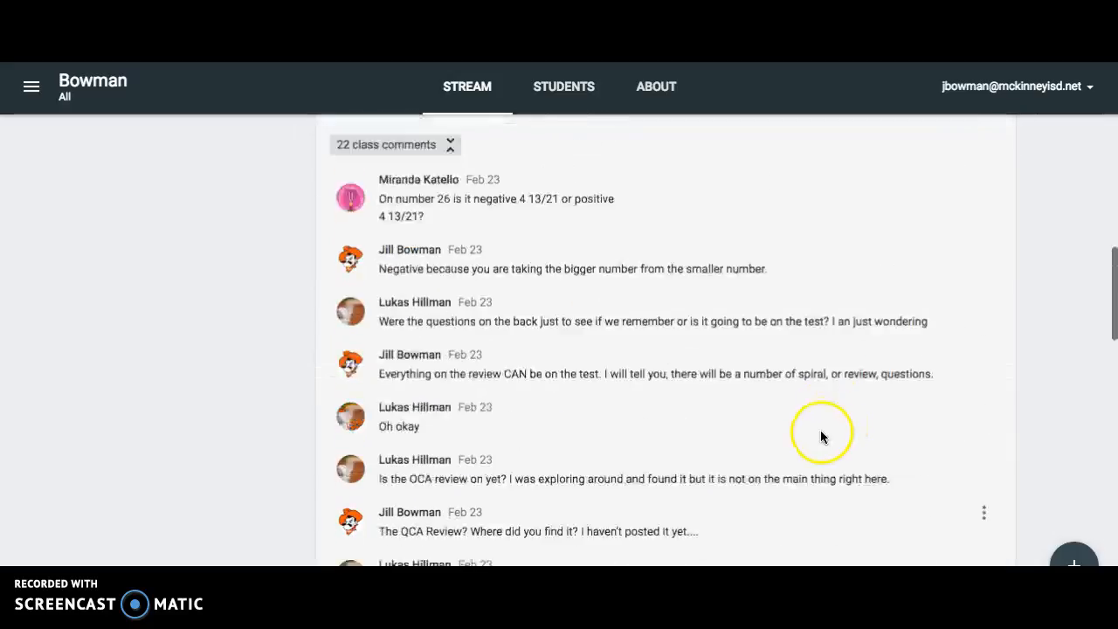
{"action": "scroll", "coordinate": [820, 437], "scroll_direction": "up", "scroll_amount": 1}
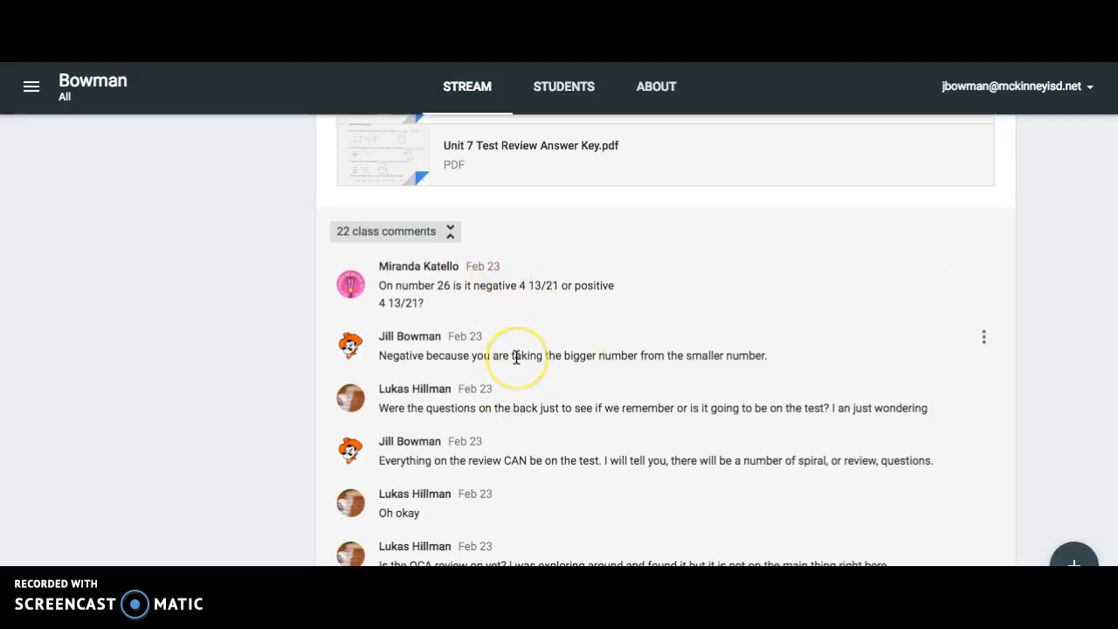
{"action": "scroll", "coordinate": [599, 450], "scroll_direction": "down", "scroll_amount": 3}
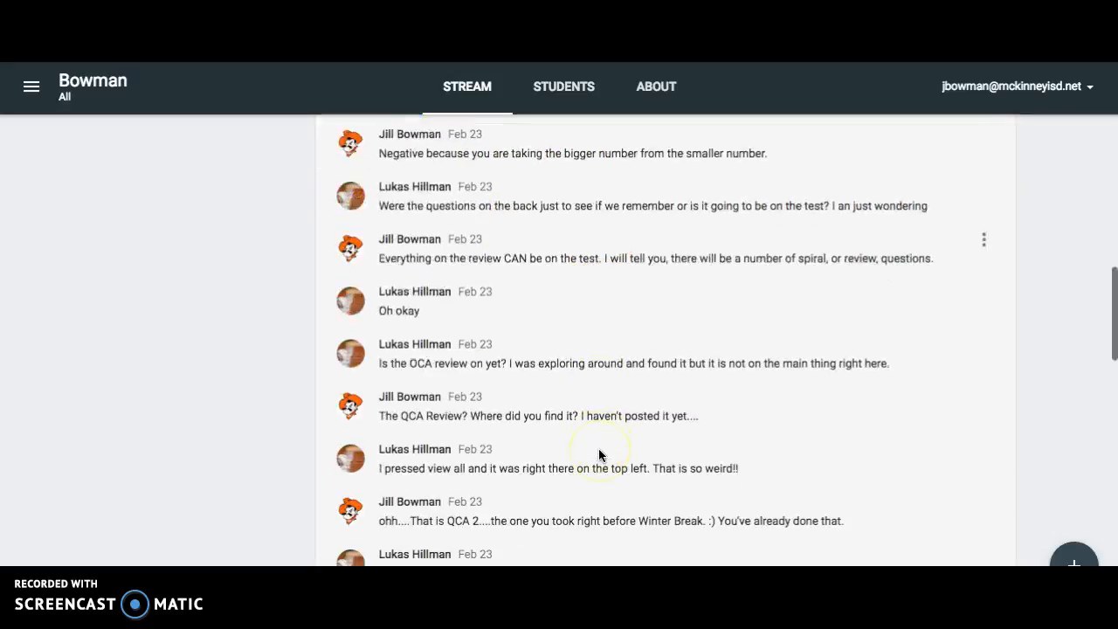
{"action": "scroll", "coordinate": [417, 469], "scroll_direction": "down", "scroll_amount": 6}
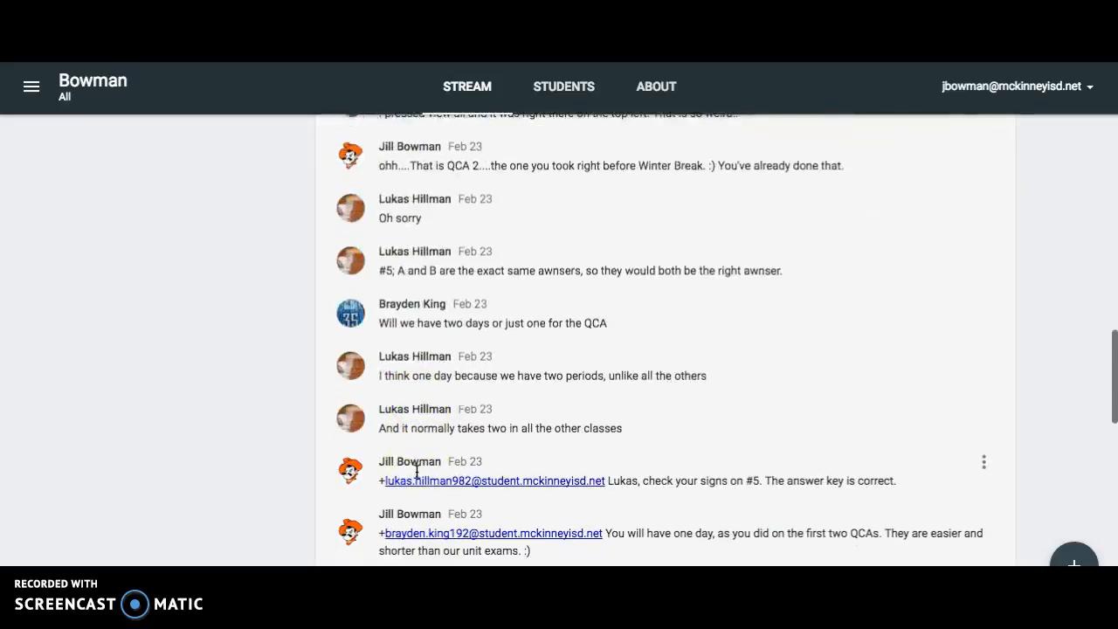
{"action": "scroll", "coordinate": [417, 472], "scroll_direction": "down", "scroll_amount": 4}
{"action": "scroll", "coordinate": [416, 472], "scroll_direction": "up", "scroll_amount": 13}
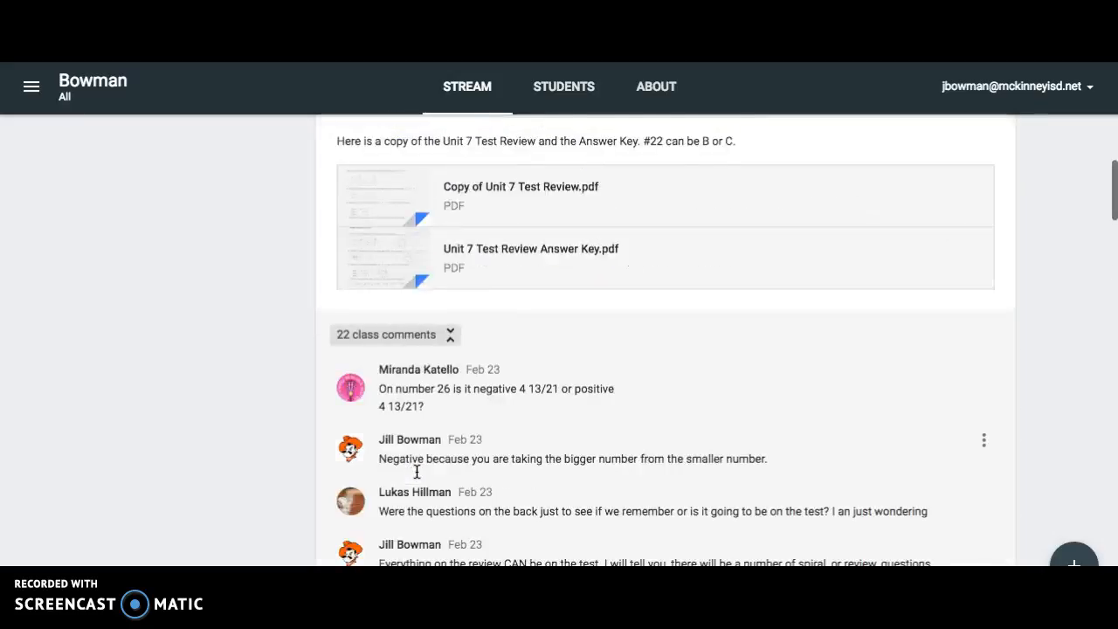
{"action": "scroll", "coordinate": [417, 472], "scroll_direction": "up", "scroll_amount": 15}
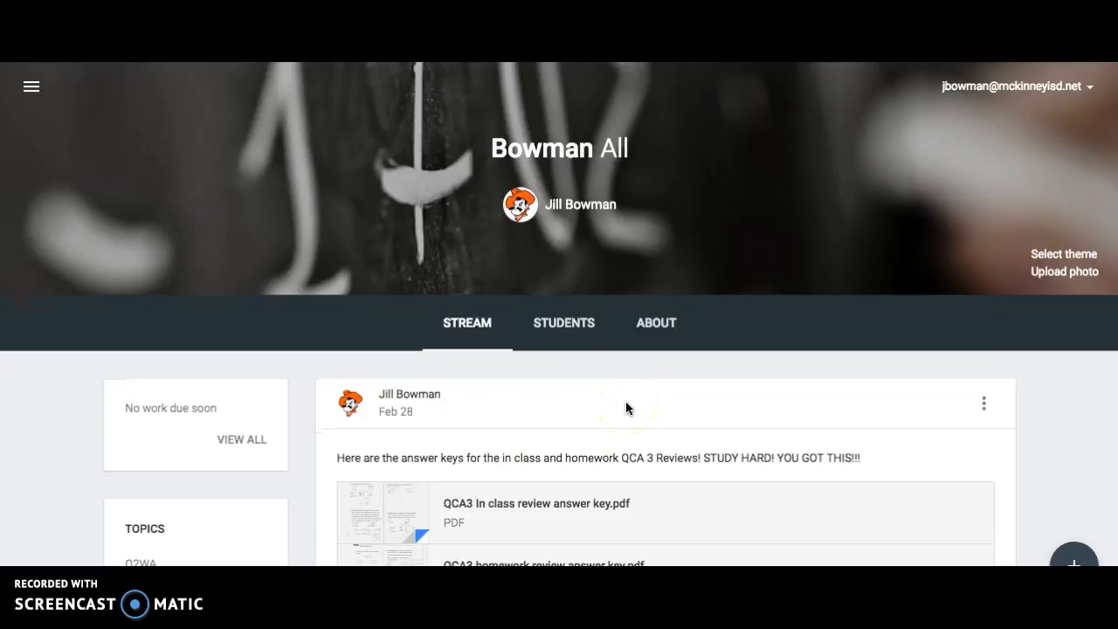
Look over the class's student roster, class code and guardian columns, and return to the stream.
{"action": "left_click", "coordinate": [566, 327]}
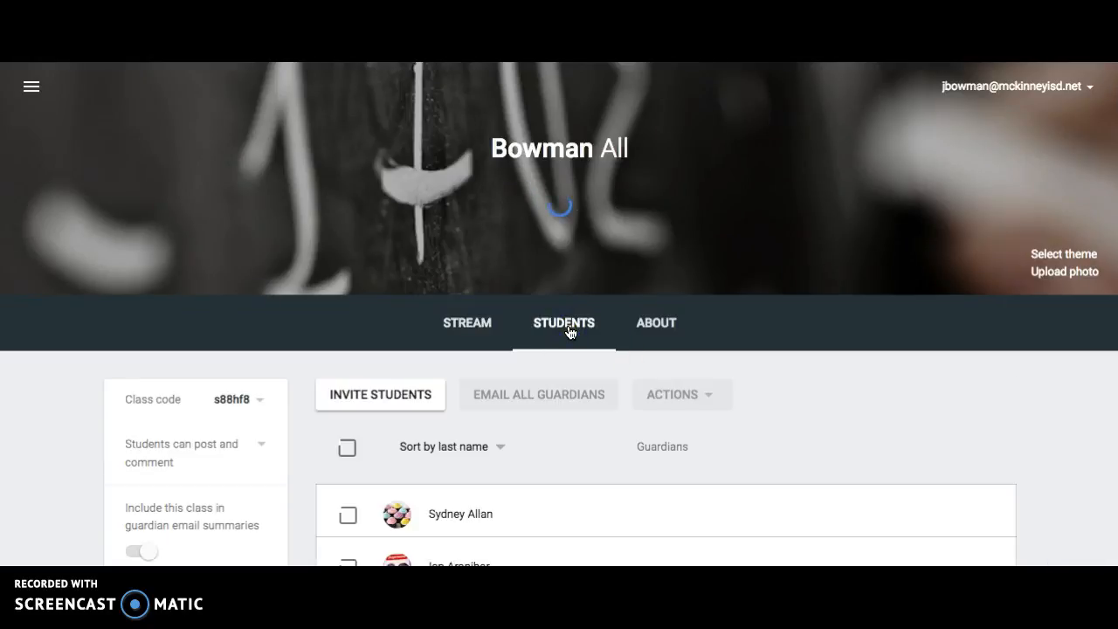
{"action": "scroll", "coordinate": [890, 517], "scroll_direction": "down", "scroll_amount": 10}
{"action": "scroll", "coordinate": [890, 517], "scroll_direction": "up", "scroll_amount": 10}
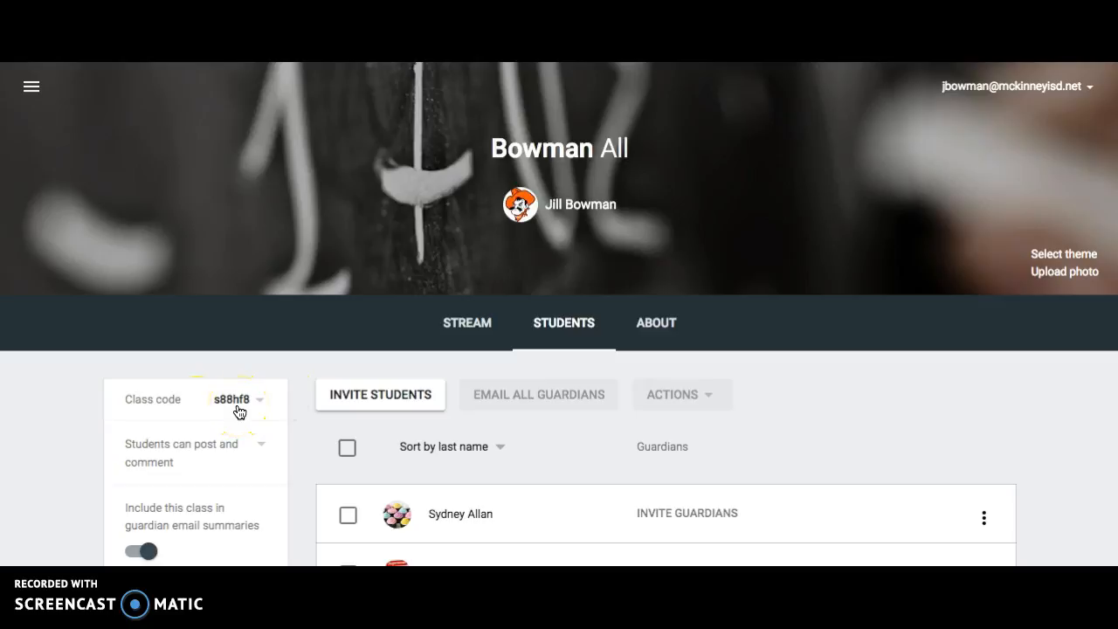
{"action": "left_click", "coordinate": [464, 322]}
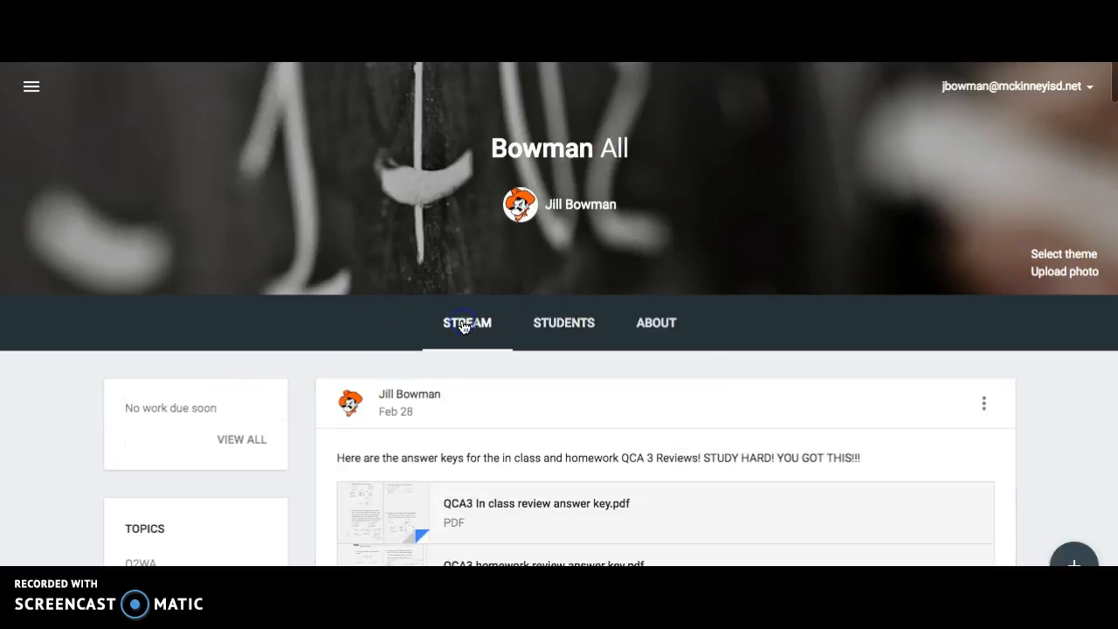
Draft a new class announcement reading "Hope you had a FANTASTIC Spring Break! Get ready to tackle the 4th quarter and STAAR!!!!!".
{"action": "mouse_move", "coordinate": [1071, 551]}
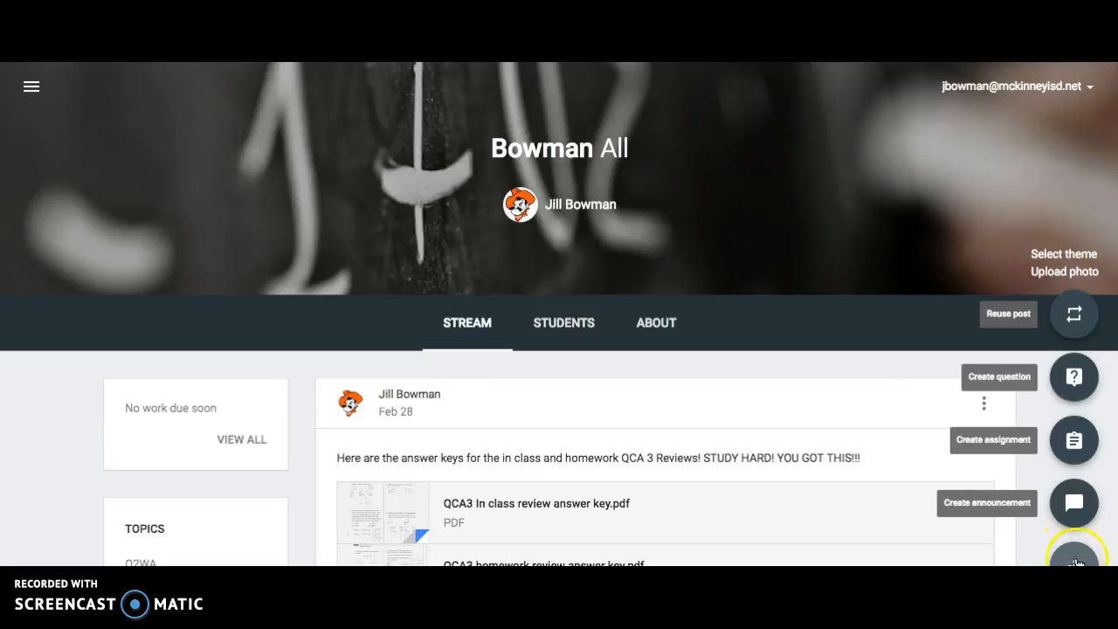
{"action": "left_click", "coordinate": [1074, 502]}
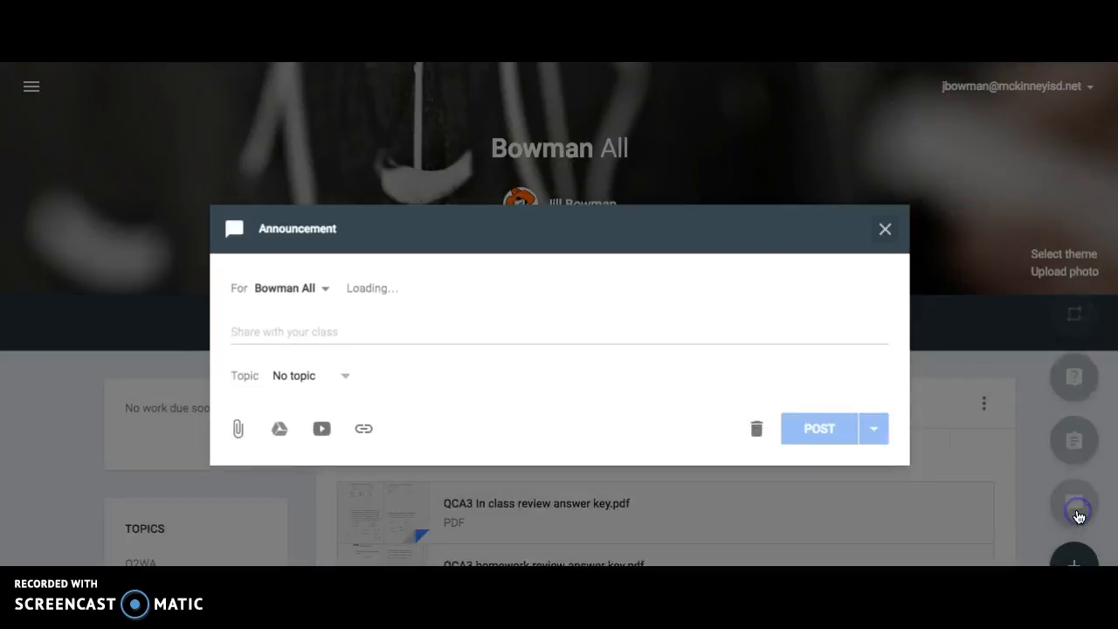
{"action": "left_click", "coordinate": [311, 333]}
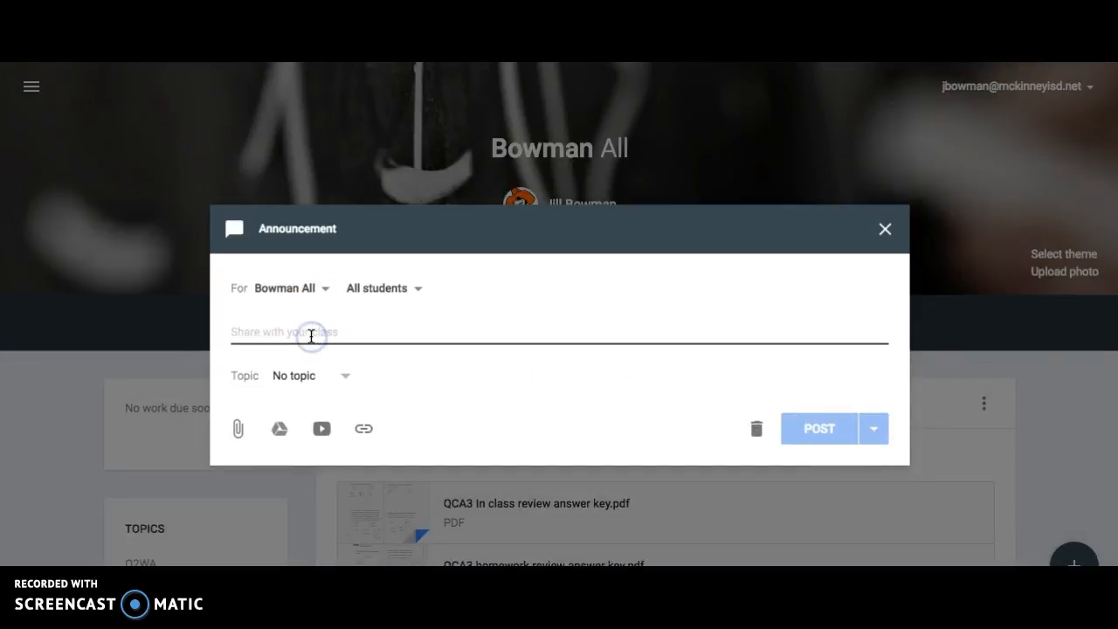
{"action": "type", "text": "Ho"}
{"action": "type", "text": "p"}
{"action": "key", "text": "BackSpace"}
{"action": "type", "text": "ope you had"}
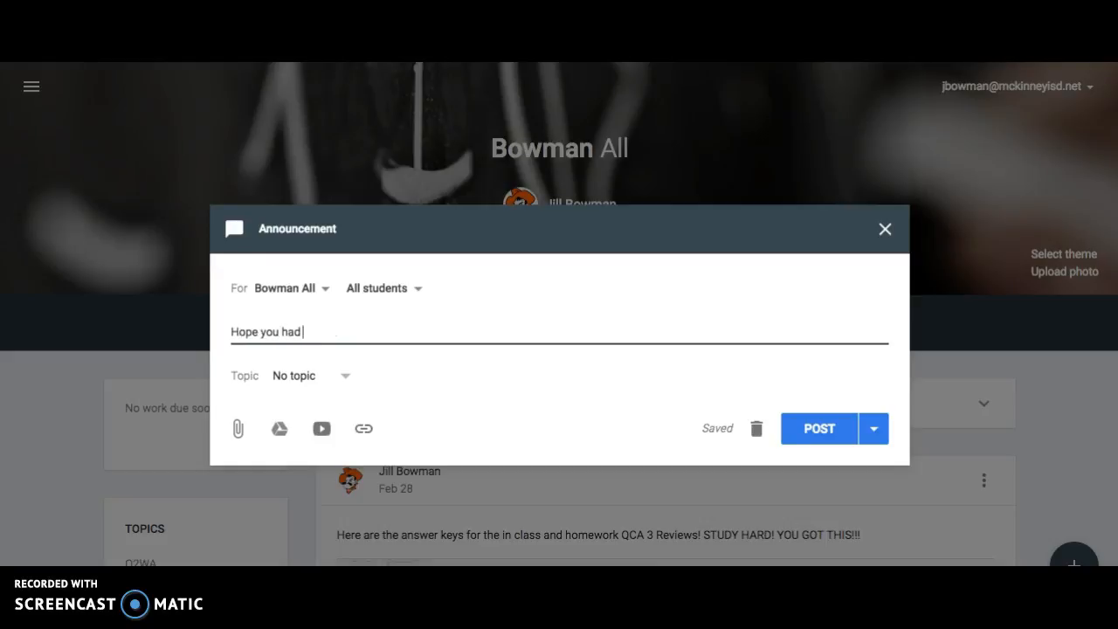
{"action": "left_click", "coordinate": [324, 332]}
{"action": "type", "text": "ad a FANTASTI"}
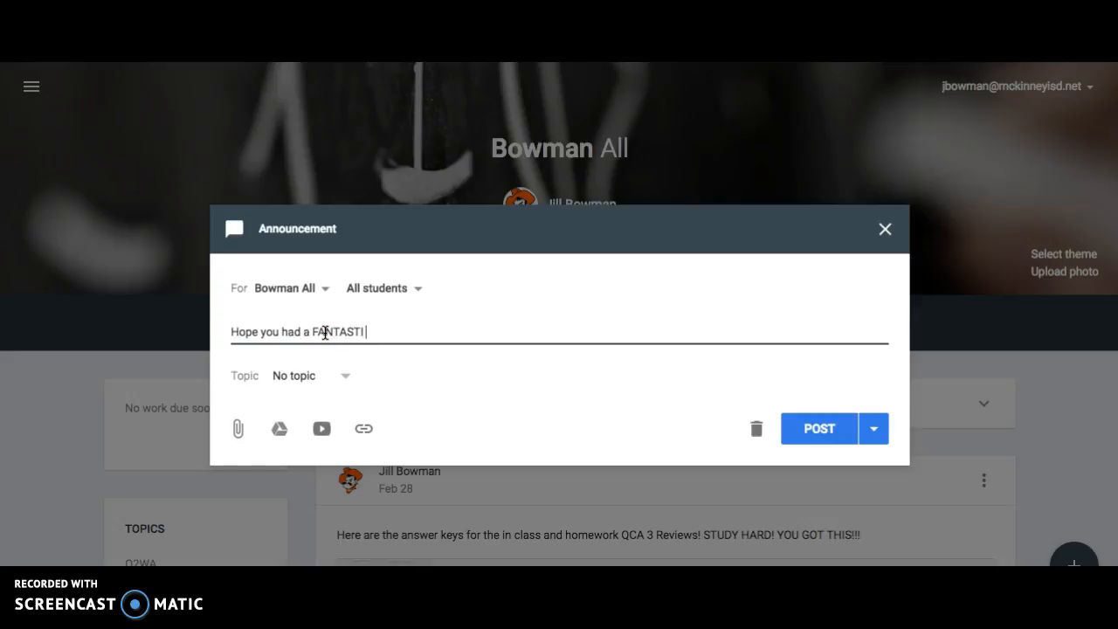
{"action": "type", "text": "C Spring Break! Get ready to"}
{"action": "key", "text": "BackSpace"}
{"action": "type", "text": "le the 4th"}
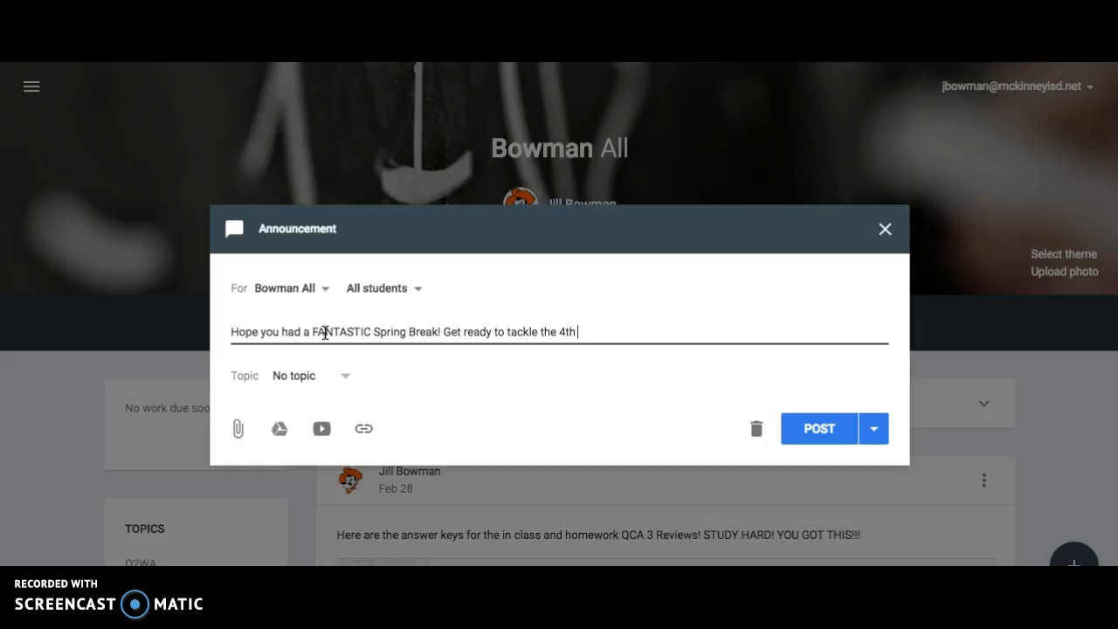
{"action": "type", "text": "and STAAR!!!!!"}
{"action": "left_click", "coordinate": [557, 499]}
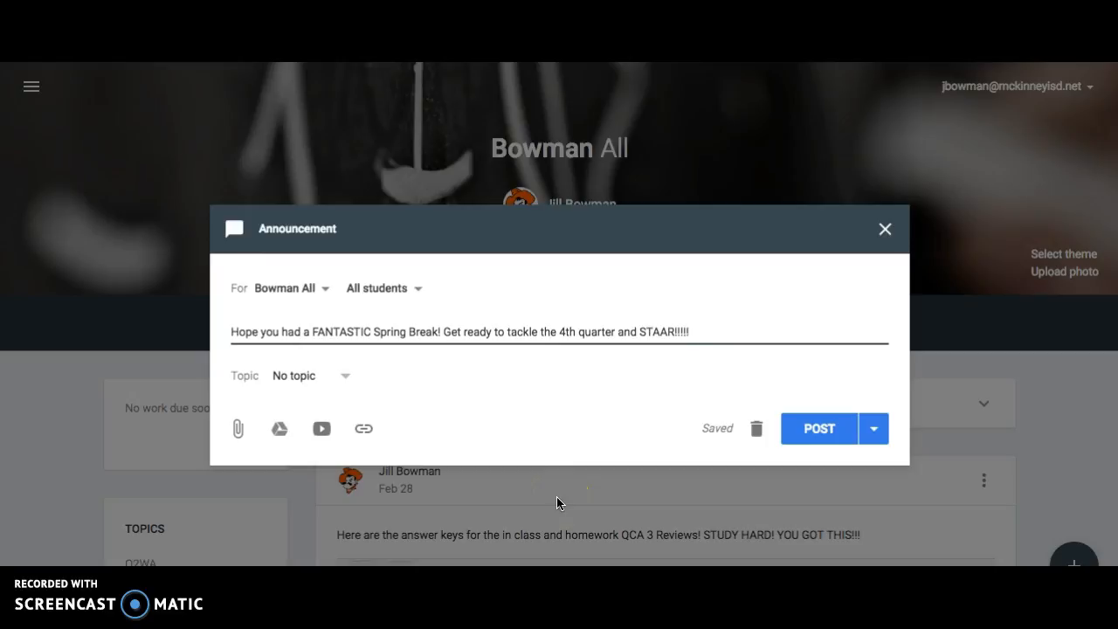
Check the announcement's class and student recipient choices, and post it to all students in the current class.
{"action": "left_click", "coordinate": [324, 294]}
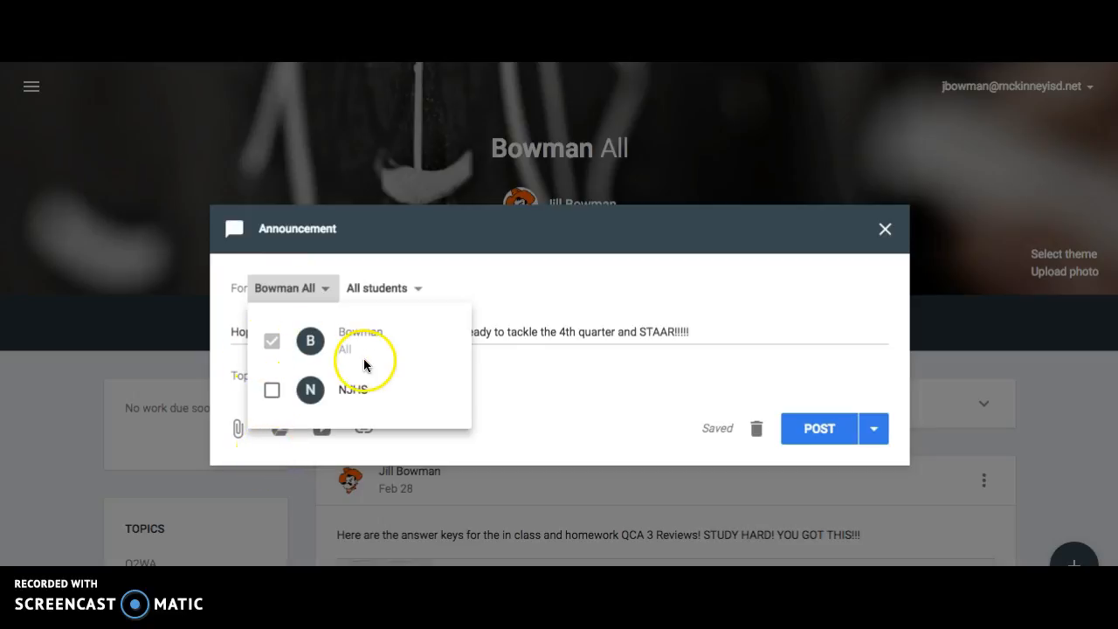
{"action": "left_click", "coordinate": [381, 292]}
{"action": "left_click", "coordinate": [380, 294]}
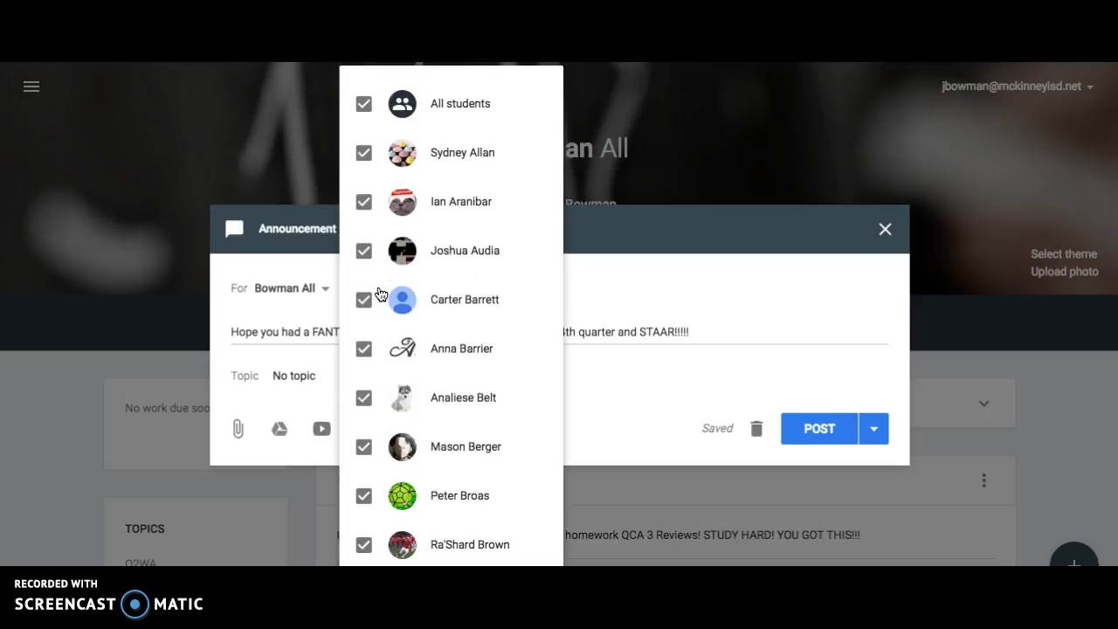
{"action": "left_click", "coordinate": [634, 270]}
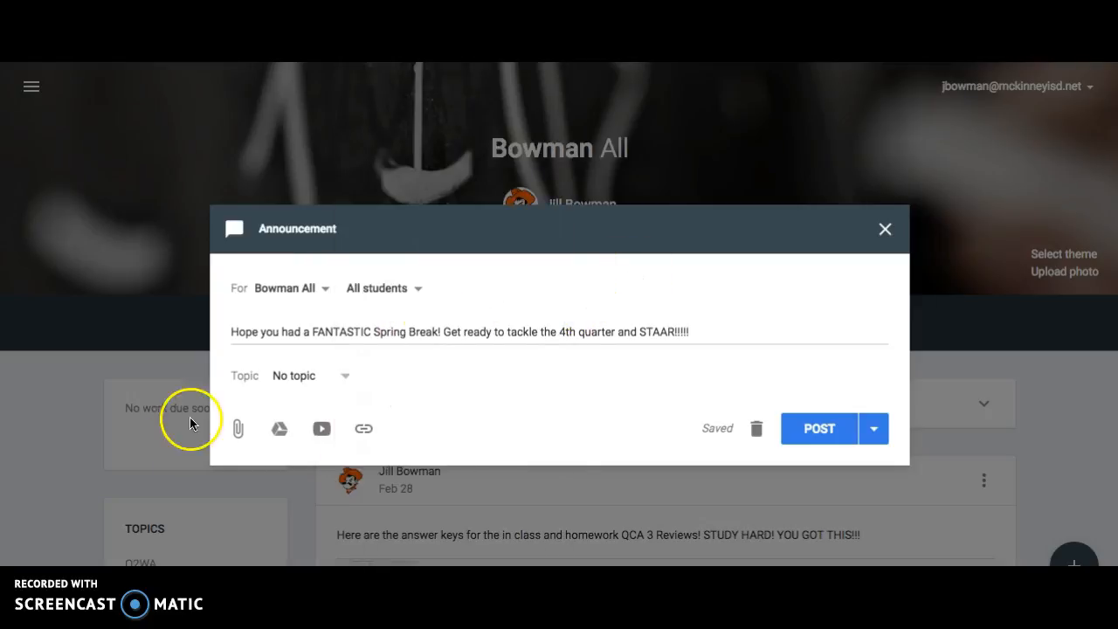
{"action": "left_click", "coordinate": [826, 428]}
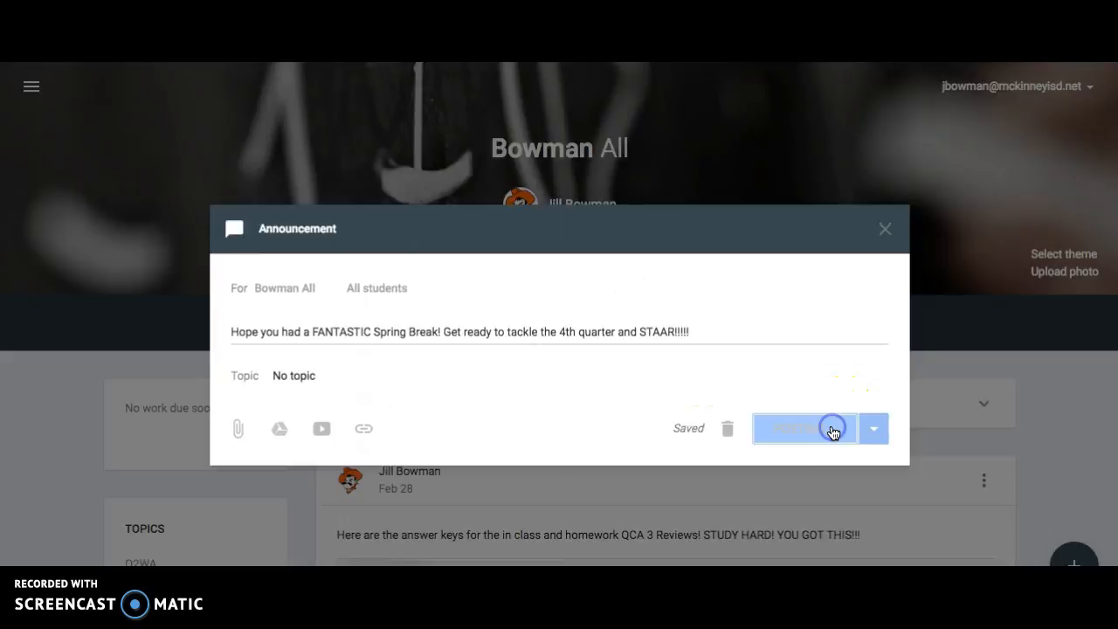
{"action": "scroll", "coordinate": [1043, 457], "scroll_direction": "down", "scroll_amount": 1}
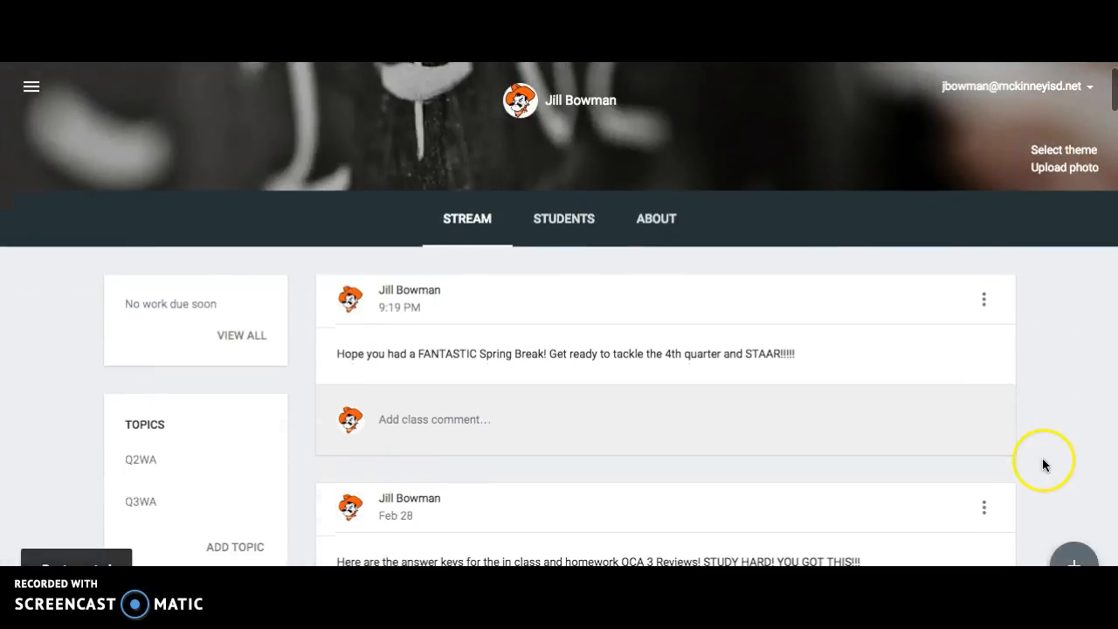
Draft a second announcement reading "Here is the 4th quarter pacing guide! Things are subject to change!".
{"action": "mouse_move", "coordinate": [1074, 556]}
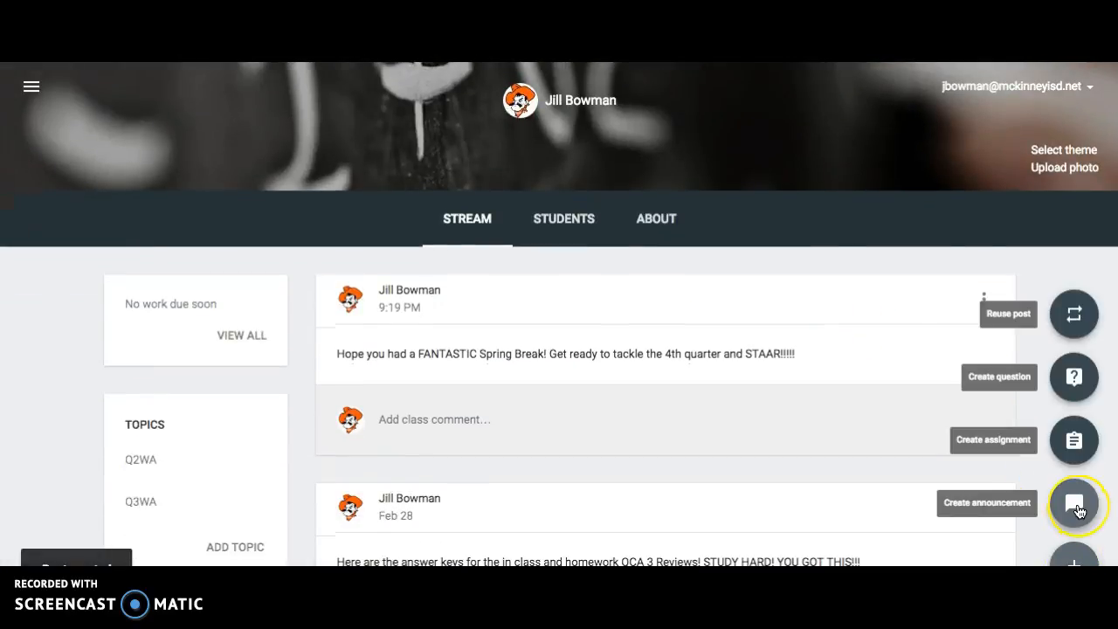
{"action": "left_click", "coordinate": [1074, 505]}
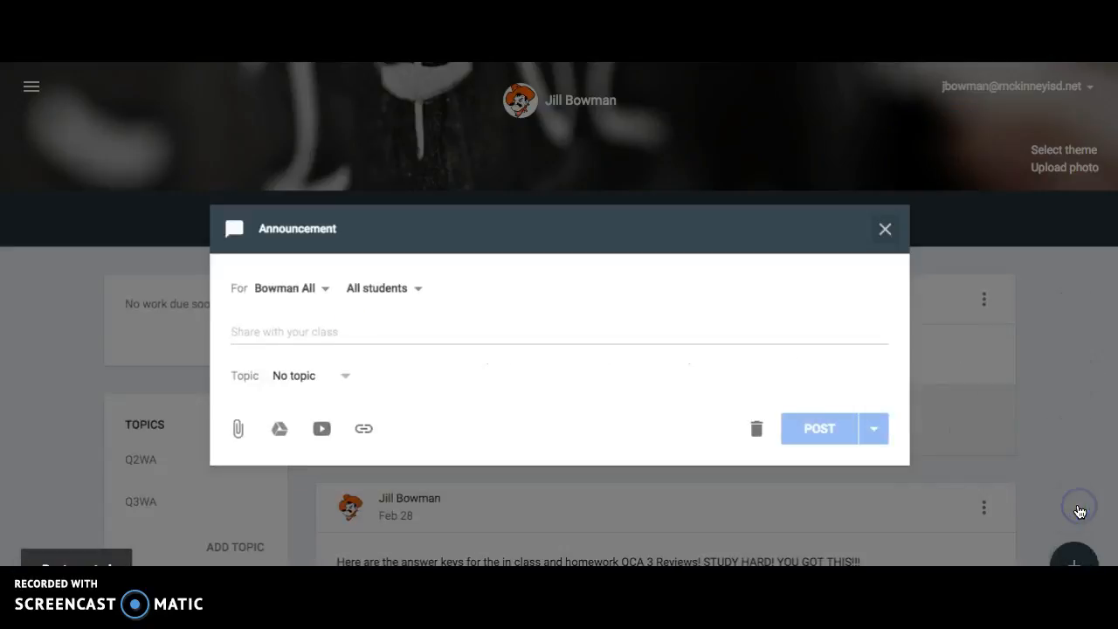
{"action": "left_click", "coordinate": [304, 332]}
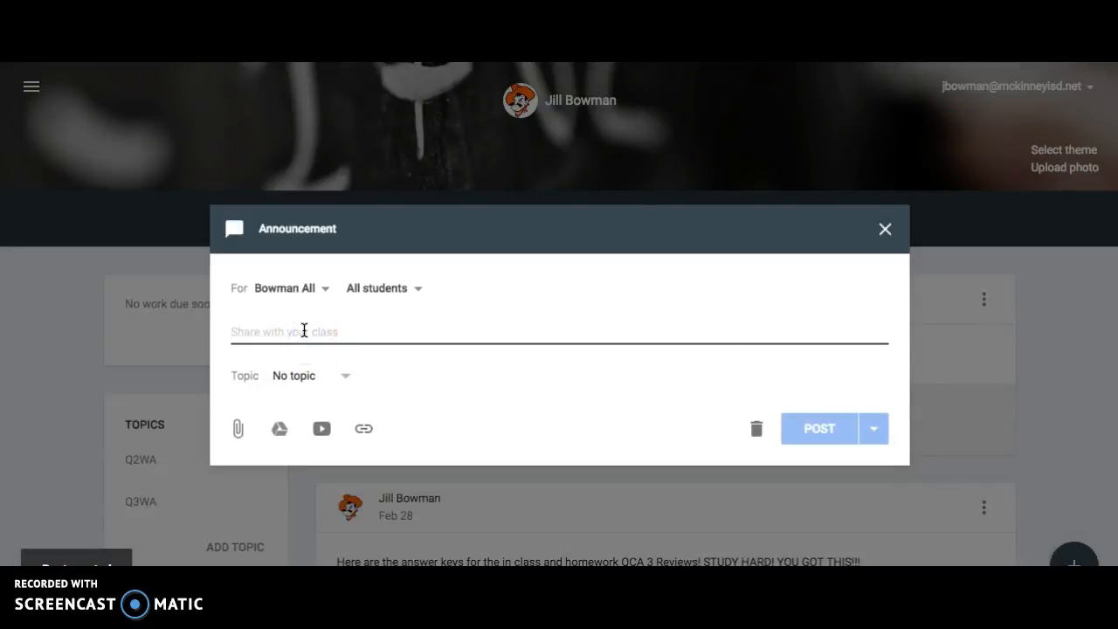
{"action": "type", "text": "Her eis"}
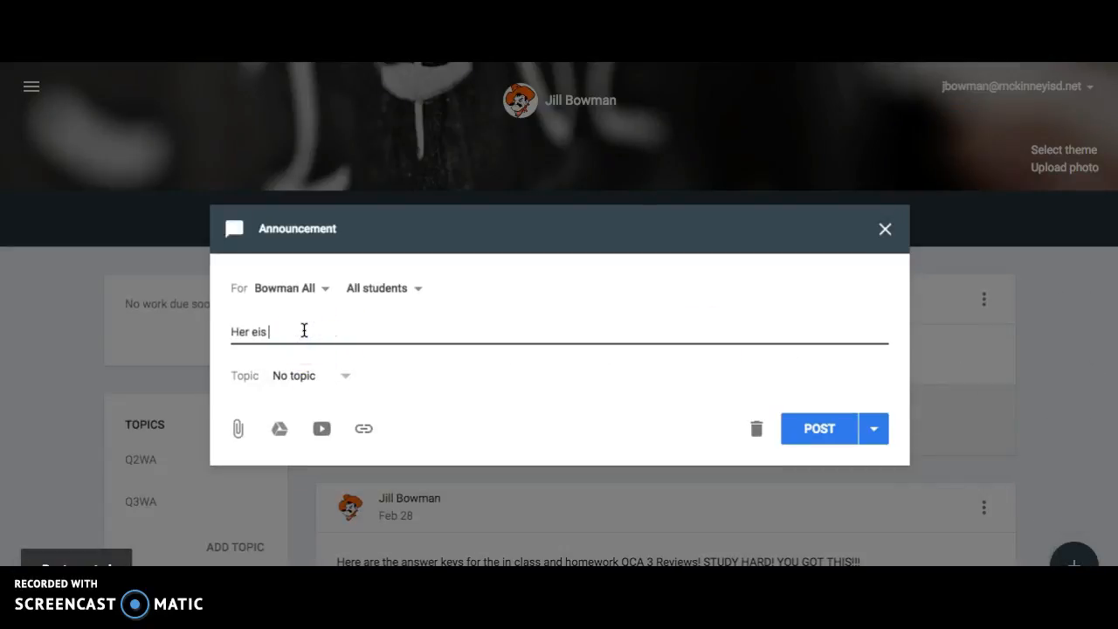
{"action": "key", "text": "BackSpace"}
{"action": "key", "text": "BackSpace"}
{"action": "key", "text": "BackSpace"}
{"action": "key", "text": "BackSpace"}
{"action": "key", "text": "BackSpace"}
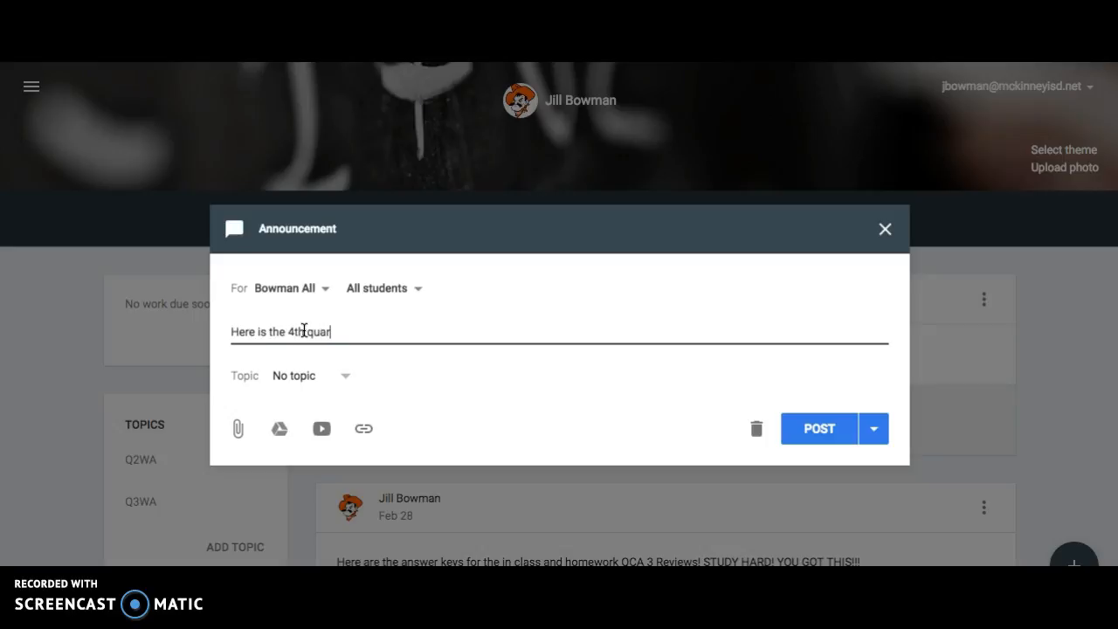
{"action": "type", "text": "e is the 4th quarter pacing guide"}
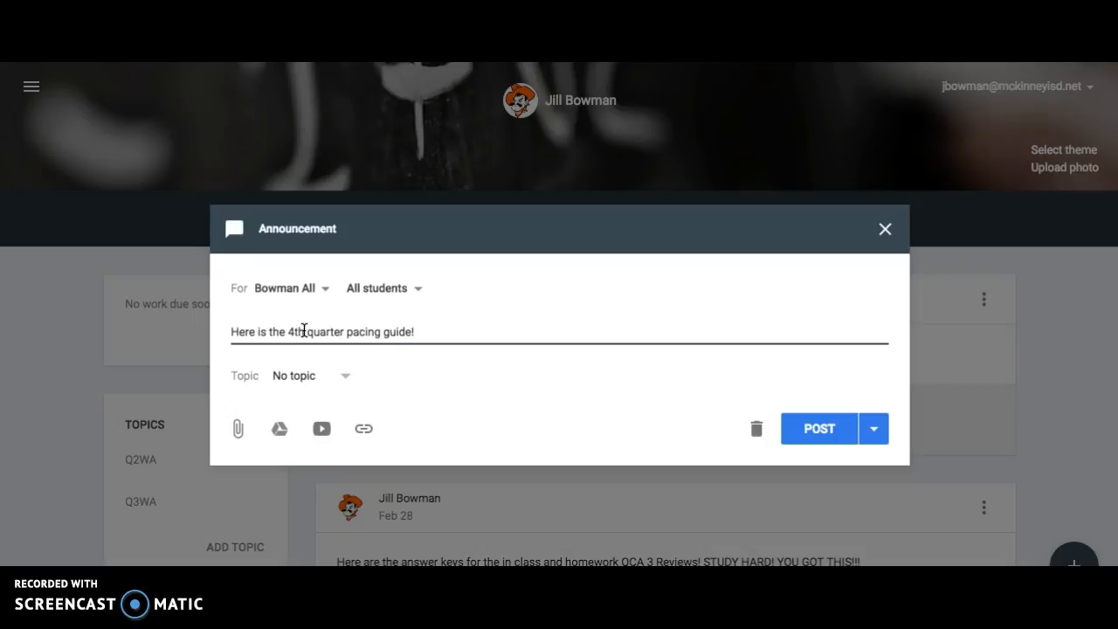
{"action": "type", "text": "! Things are a"}
{"action": "key", "text": "BackSpace"}
{"action": "type", "text": "subject to change!"}
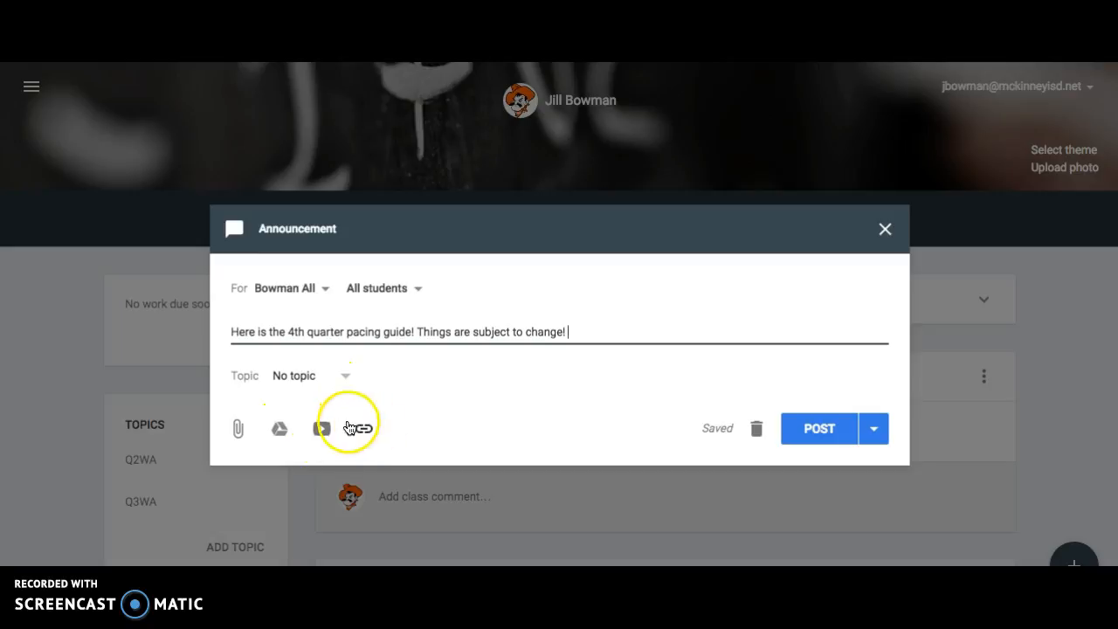
Attach the recent Google Drive file DMSQ4PreAPPacingGuide16-17.pdf to the pacing guide announcement.
{"action": "left_click", "coordinate": [280, 430]}
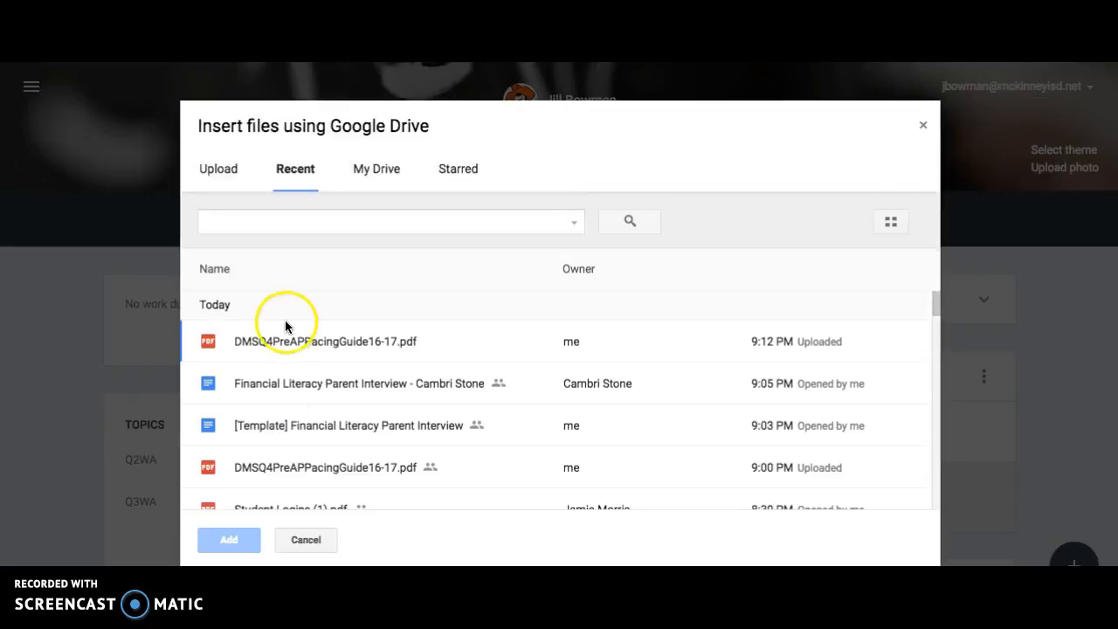
{"action": "left_click", "coordinate": [374, 170]}
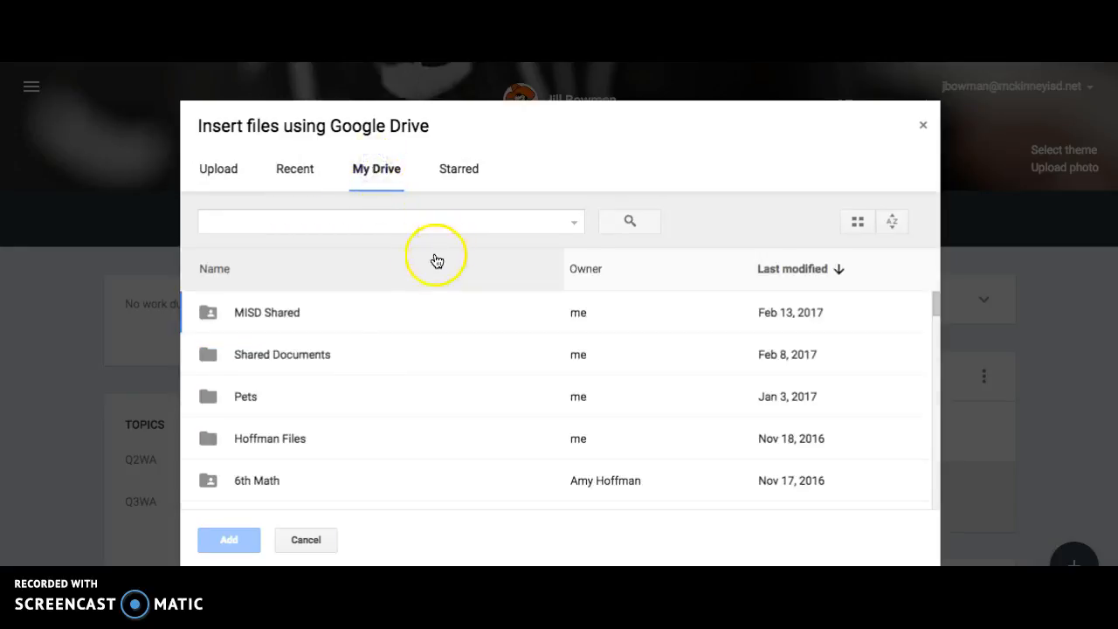
{"action": "left_click", "coordinate": [380, 268]}
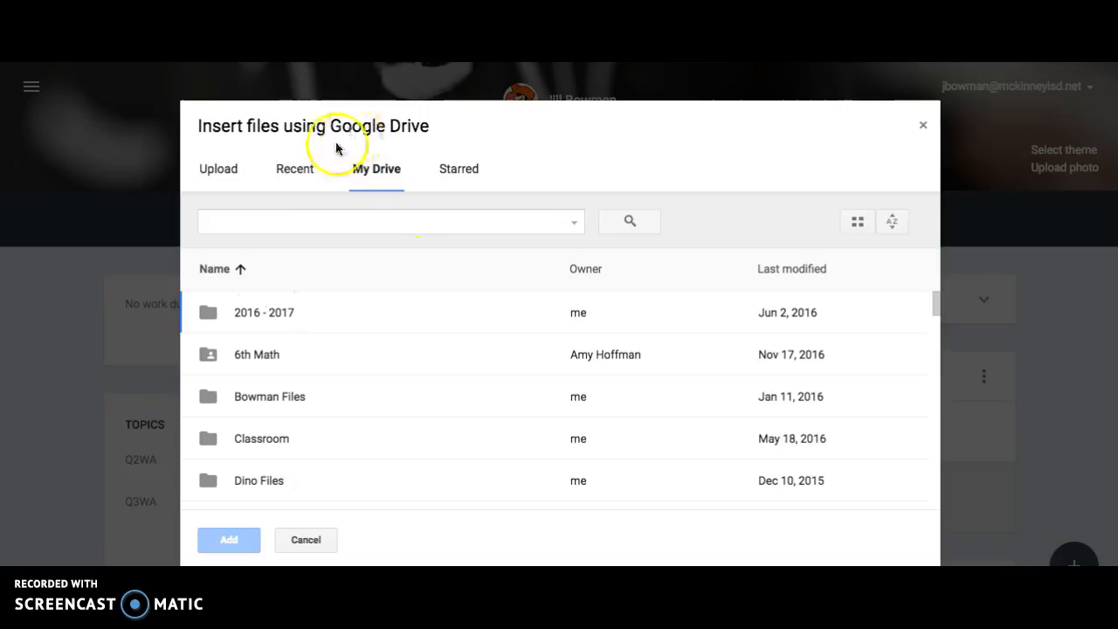
{"action": "left_click", "coordinate": [294, 170]}
{"action": "left_click", "coordinate": [273, 344]}
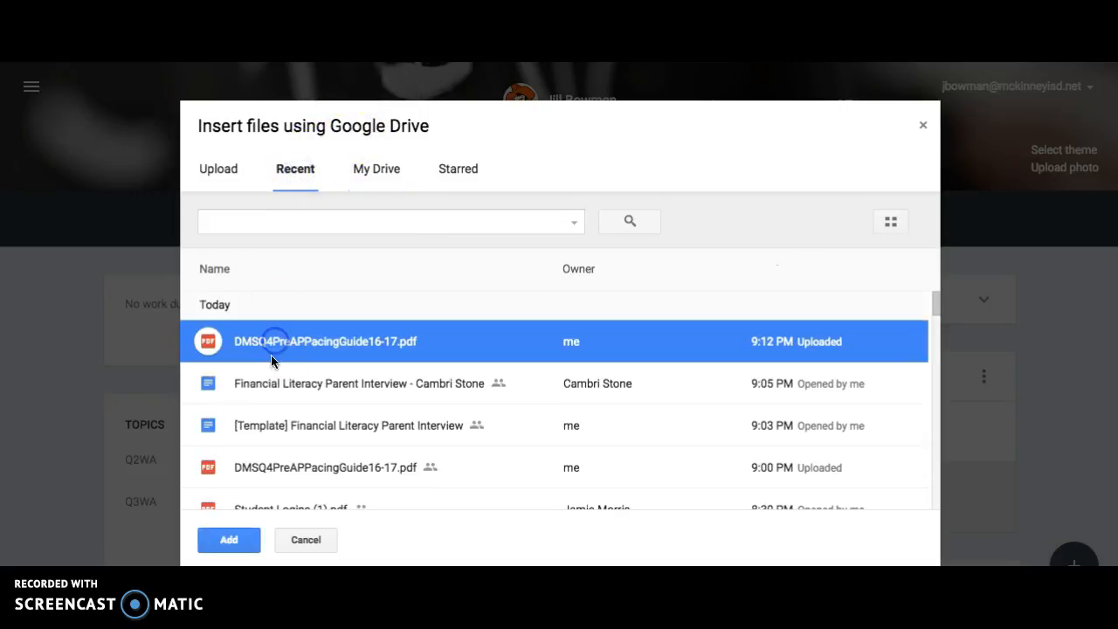
{"action": "left_click", "coordinate": [225, 544]}
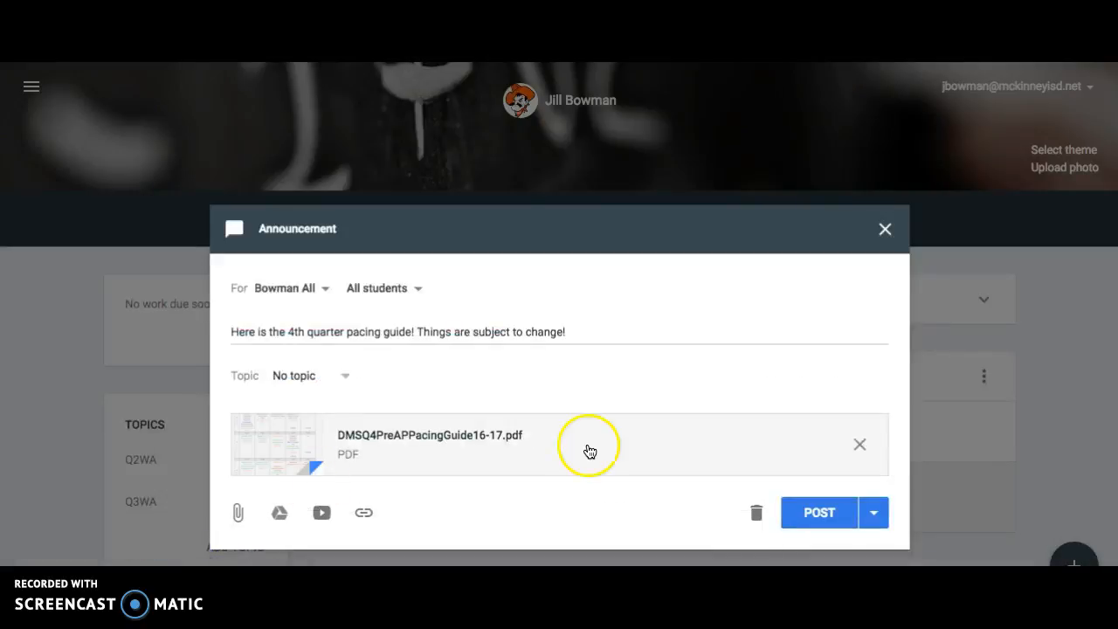
Schedule the pacing guide announcement for Mar 13, 2017 at 8:45 AM and check it among the saved posts.
{"action": "left_click", "coordinate": [874, 515]}
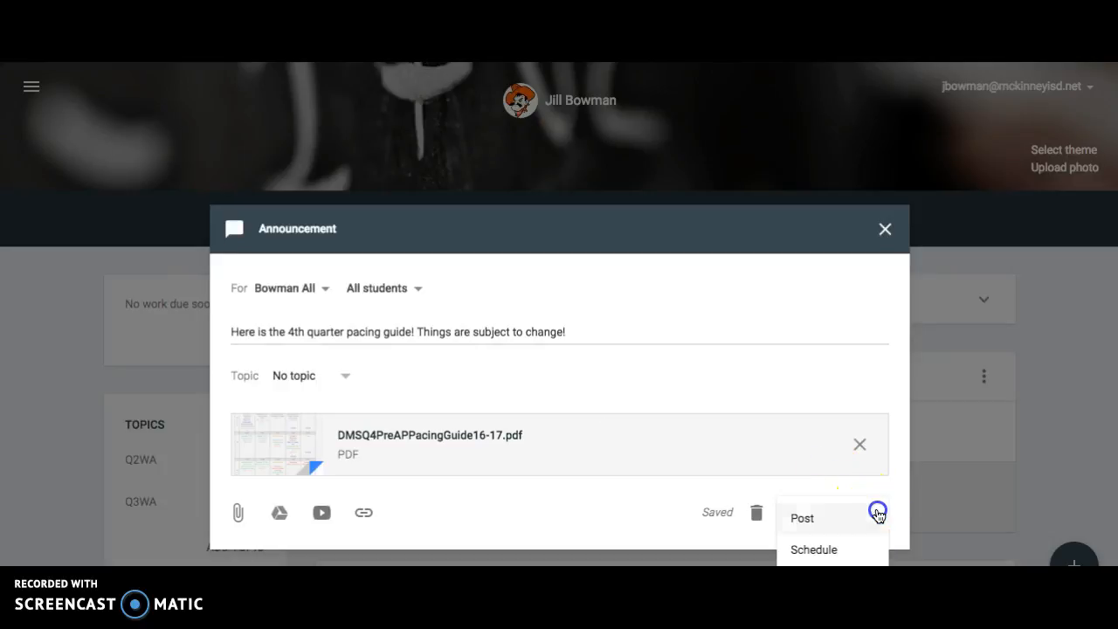
{"action": "left_click", "coordinate": [837, 552]}
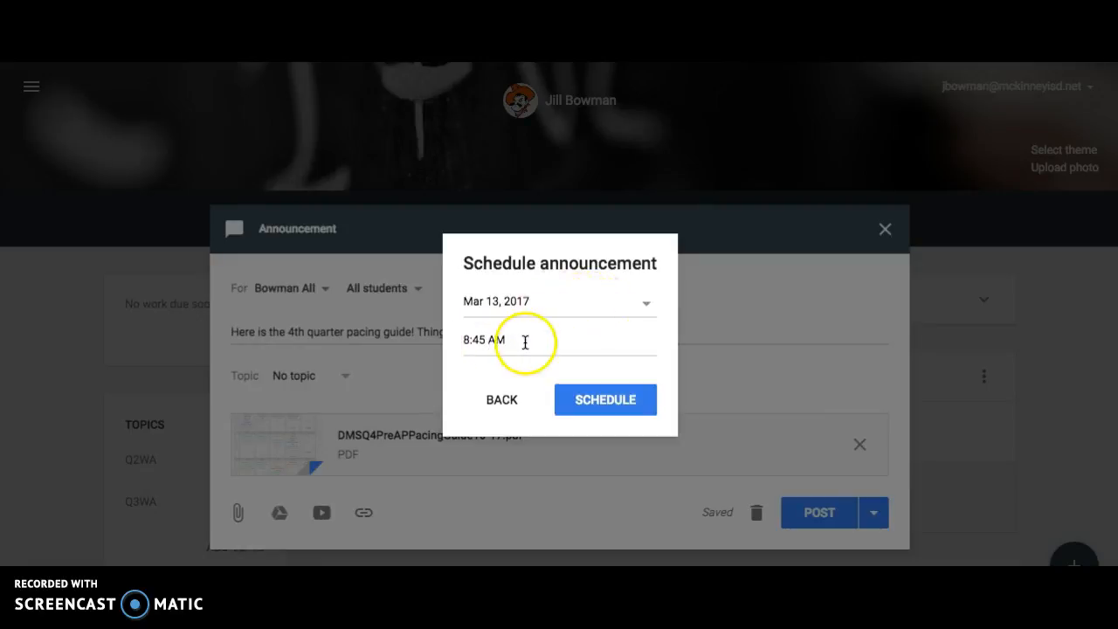
{"action": "left_click", "coordinate": [606, 402]}
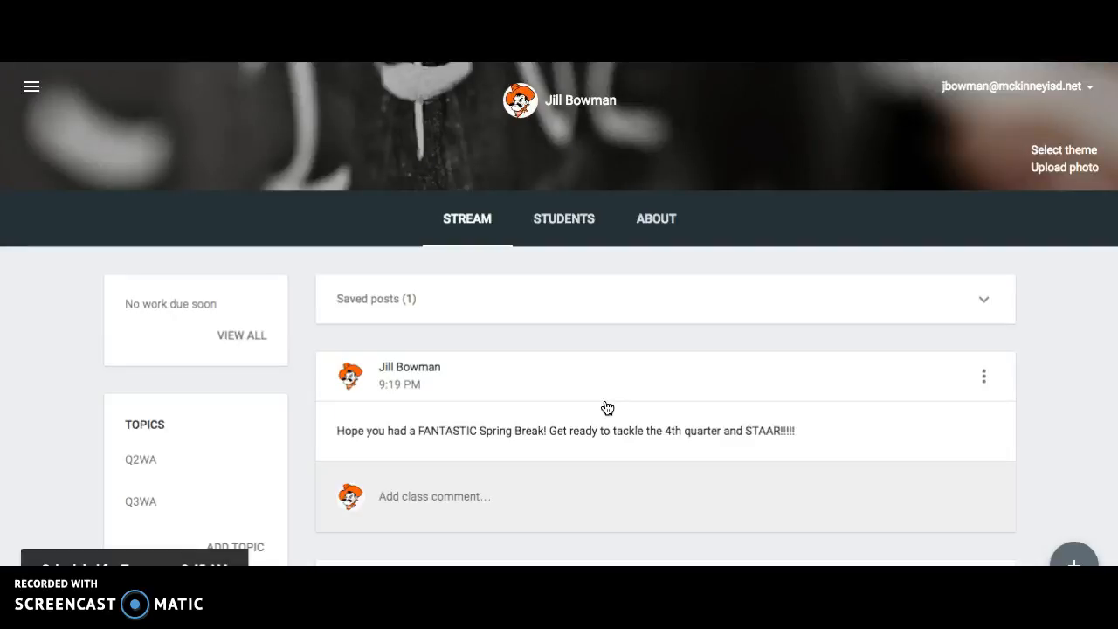
{"action": "left_click", "coordinate": [979, 304]}
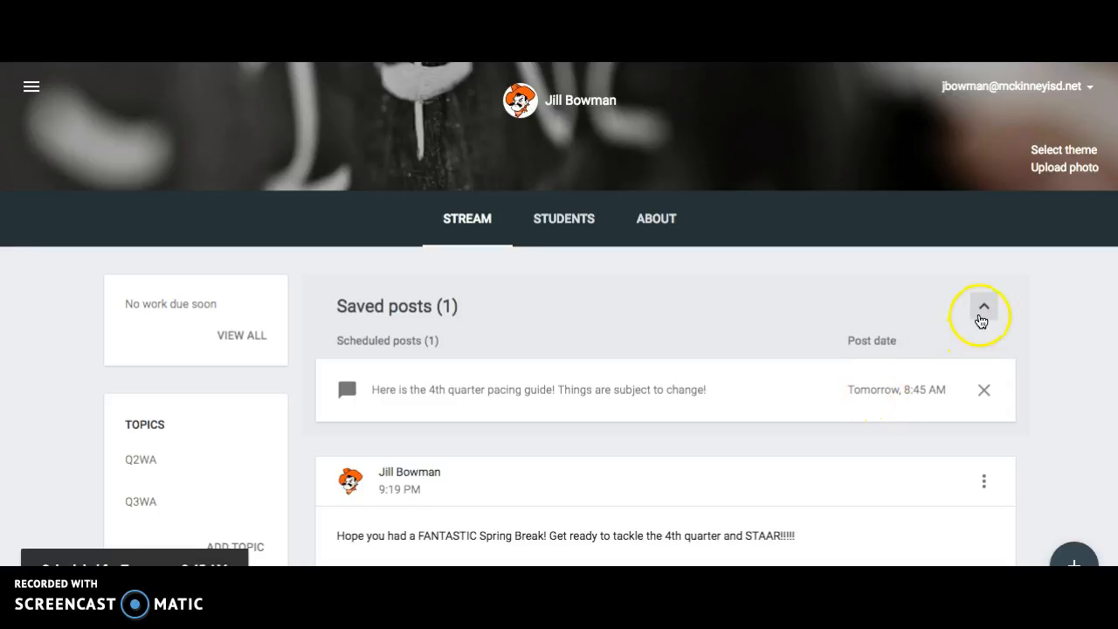
{"action": "left_click", "coordinate": [981, 313]}
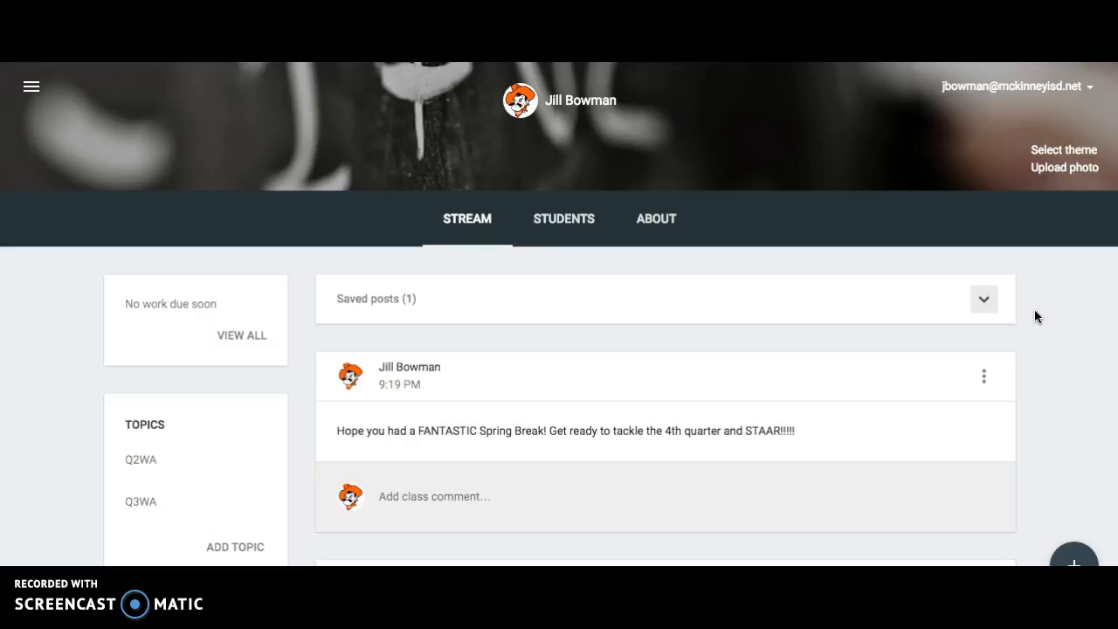
Start a new assignment for all students in the current class and title it "Financial Literacy Interview".
{"action": "mouse_move", "coordinate": [1076, 551]}
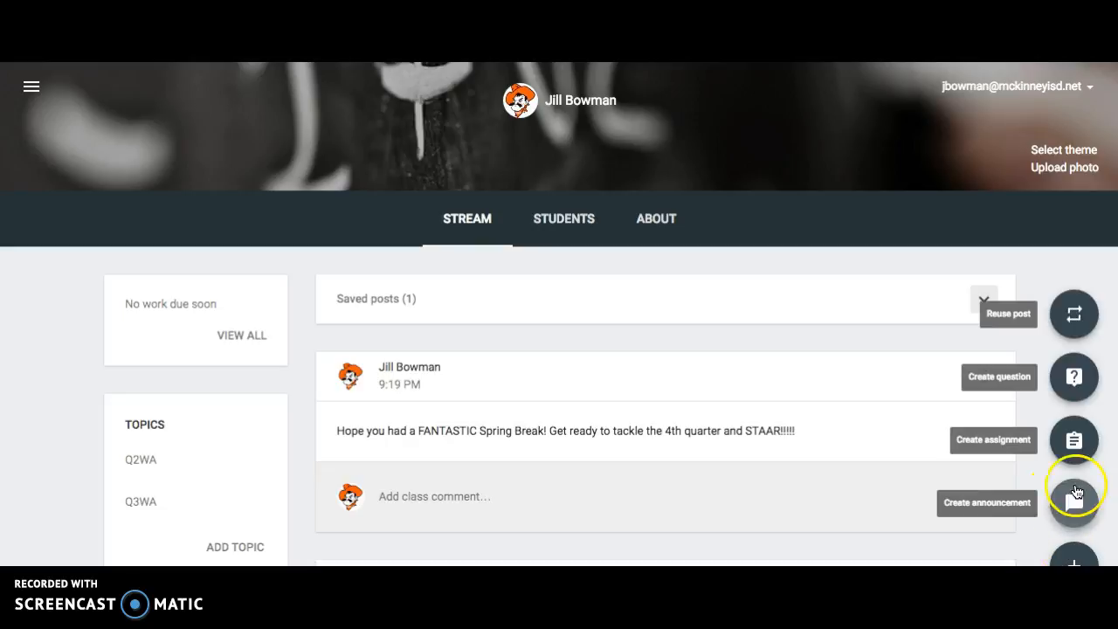
{"action": "left_click", "coordinate": [1075, 441]}
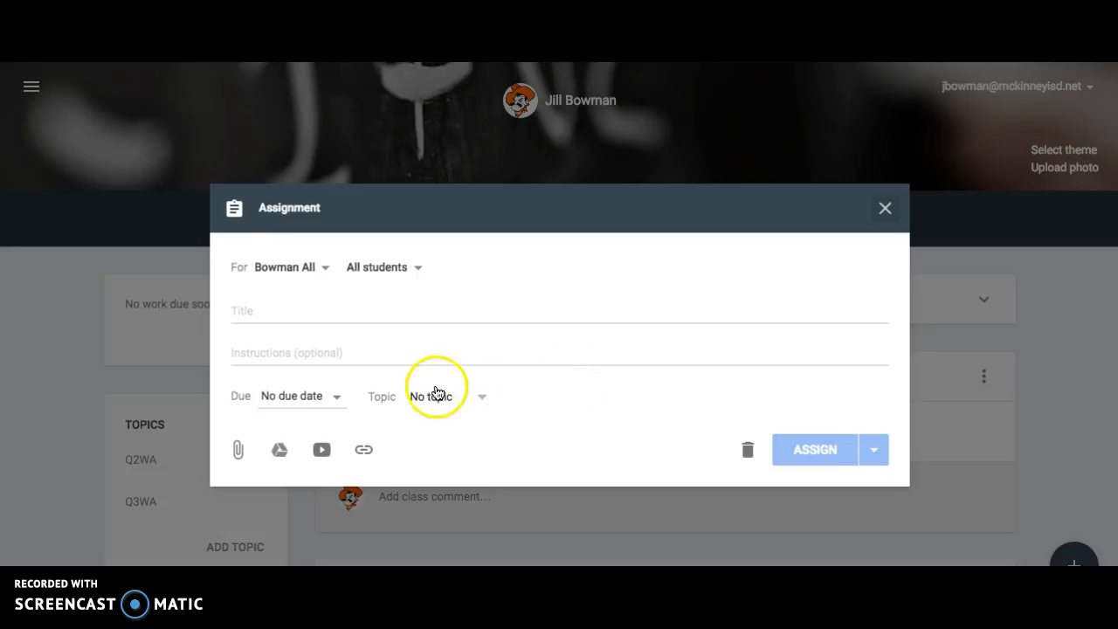
{"action": "left_click", "coordinate": [303, 312]}
{"action": "type", "text": "Financial Lit"}
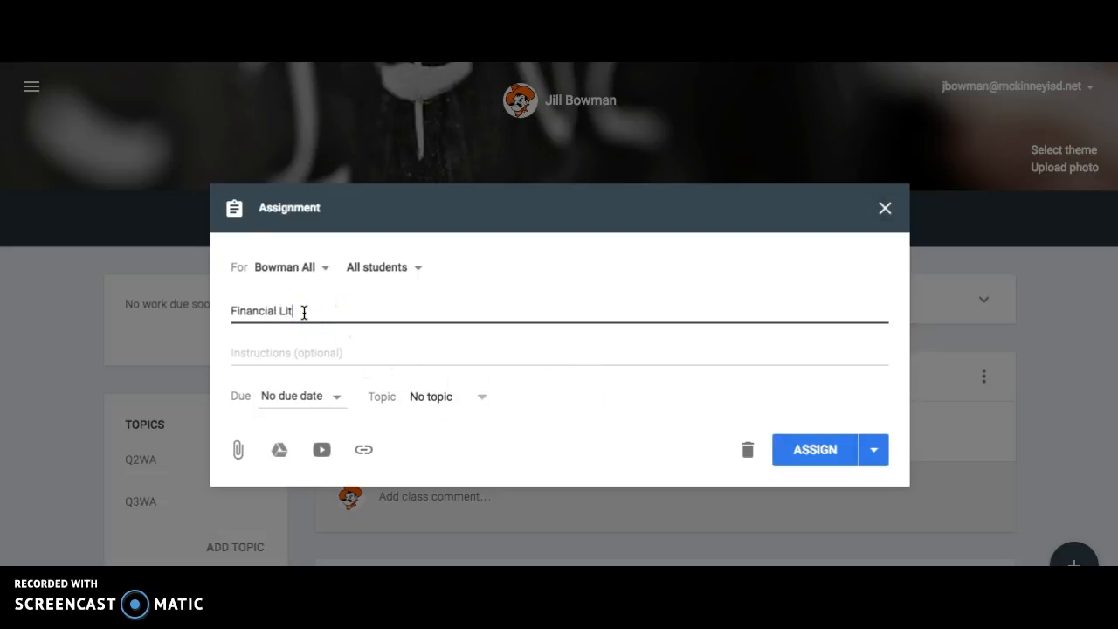
{"action": "type", "text": "eracy Interview"}
{"action": "key", "text": "Tab"}
Enter the instructions "Please submit by due date. Do not change the fonts of the question, but you may use your own font for your responses.".
{"action": "type", "text": "Please submit by due date. Do not change the fon"}
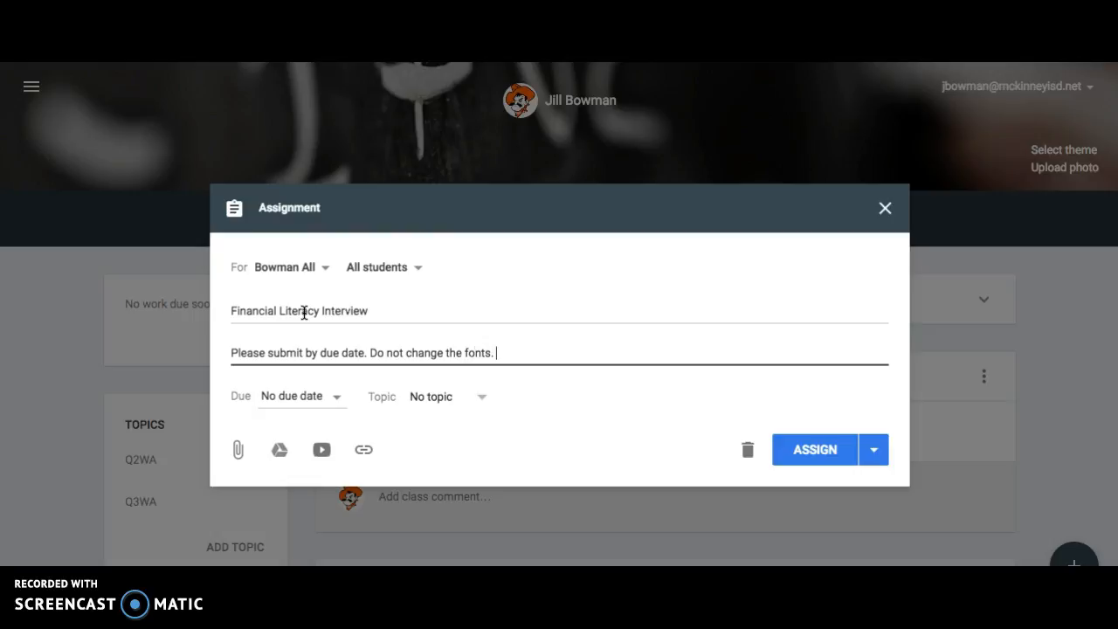
{"action": "type", "text": "ts."}
{"action": "key", "text": "BackSpace"}
{"action": "type", "text": "of the tem"}
{"action": "type", "text": "ques"}
{"action": "type", "text": "tion, but you may "}
{"action": "type", "text": "b"}
{"action": "key", "text": "BackSpace"}
{"action": "type", "text": "use your own font"}
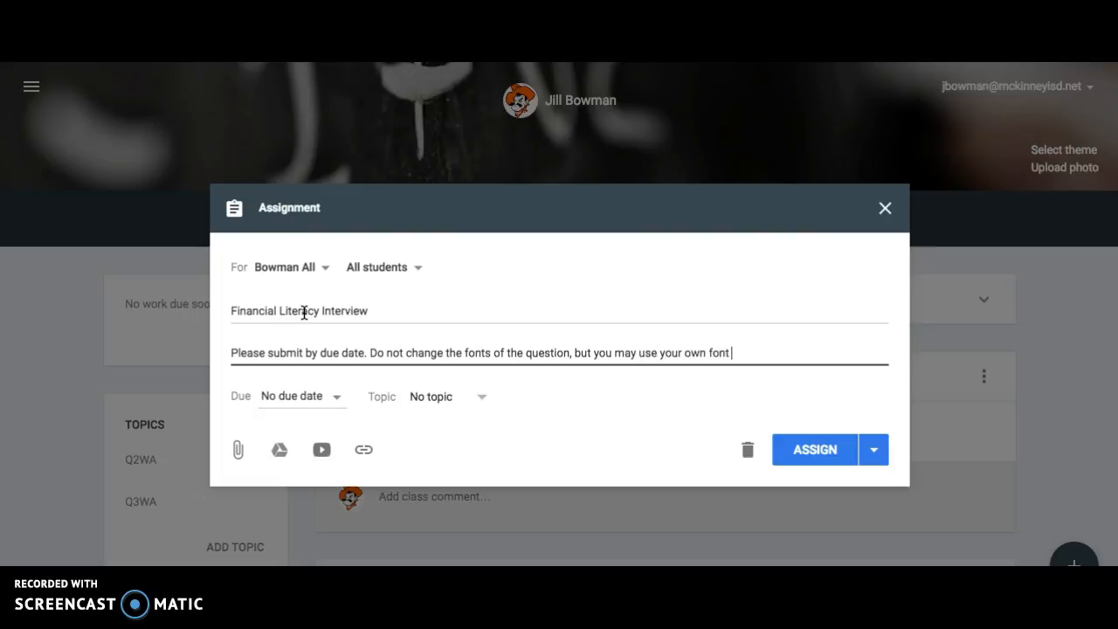
{"action": "type", "text": " for your responses."}
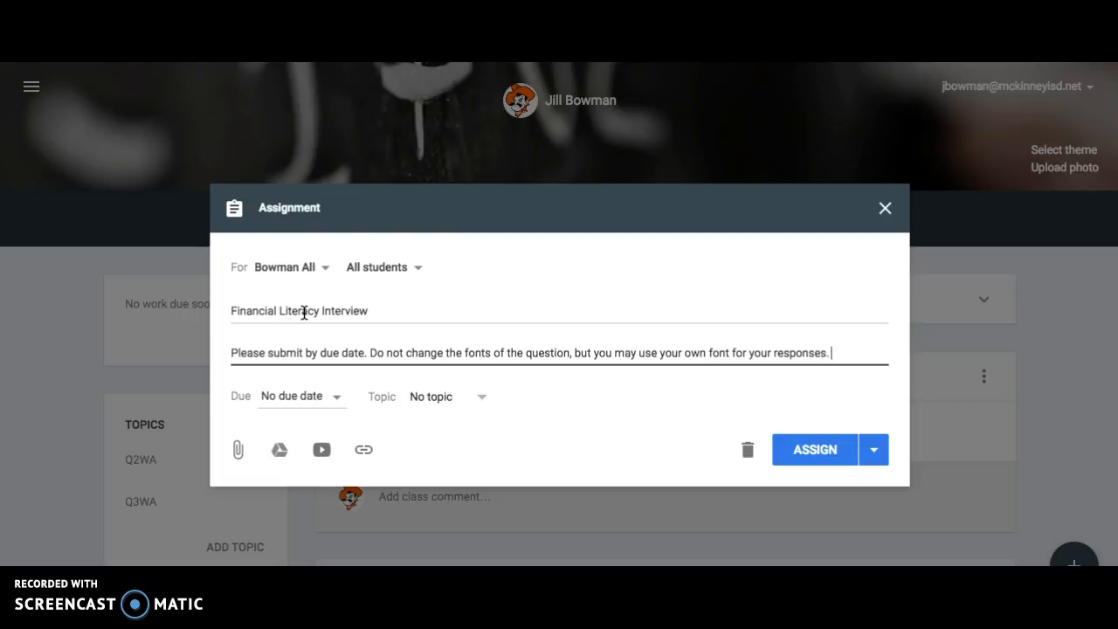
{"action": "left_click", "coordinate": [337, 325]}
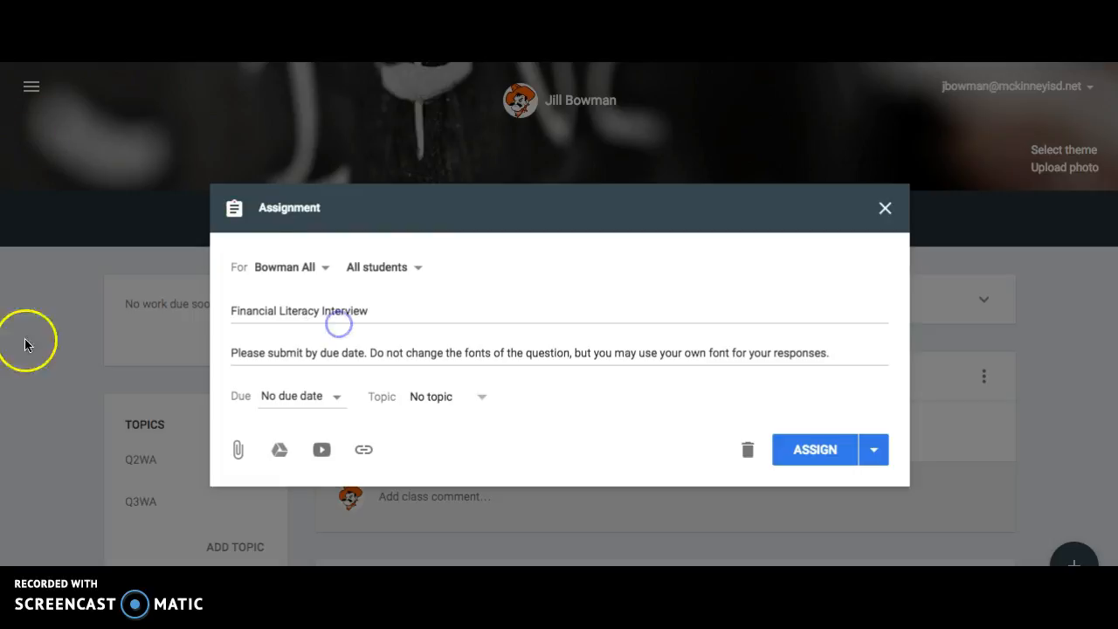
Set the assignment's due date and time to Mar 17, 2017 at 11:59 PM.
{"action": "left_click", "coordinate": [338, 403]}
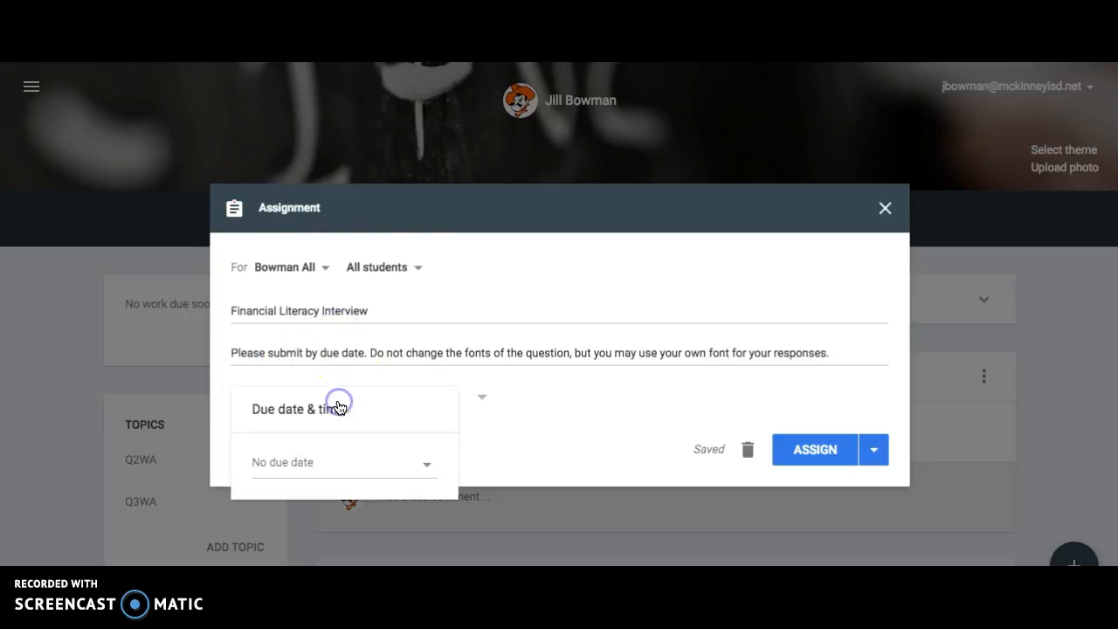
{"action": "left_click", "coordinate": [353, 458]}
{"action": "left_click", "coordinate": [404, 537]}
{"action": "left_click", "coordinate": [392, 509]}
{"action": "left_click", "coordinate": [524, 462]}
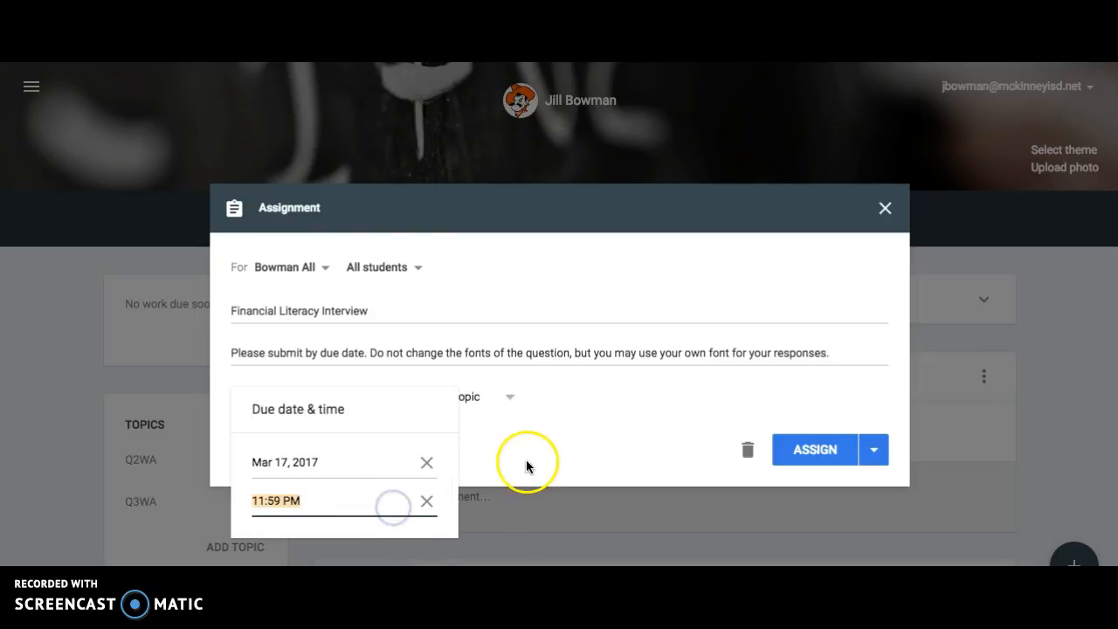
Attach the Financial Literacy Parent Interview document from the Student Files folder inside 2016 - 2017 in My Drive.
{"action": "left_click", "coordinate": [281, 450]}
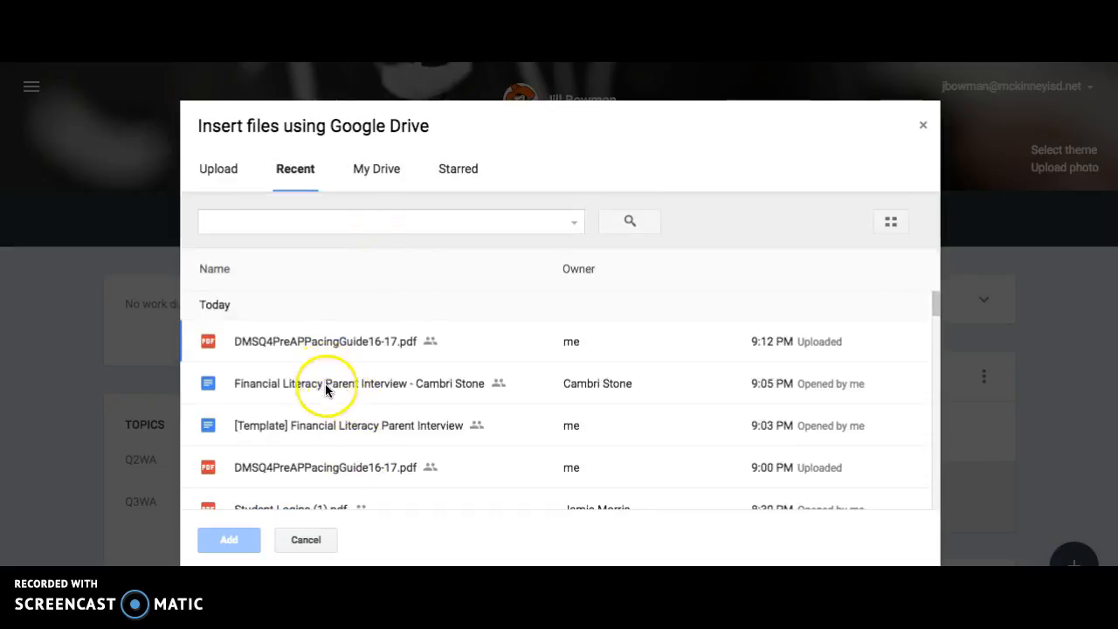
{"action": "scroll", "coordinate": [324, 451], "scroll_direction": "down", "scroll_amount": 2}
{"action": "scroll", "coordinate": [325, 450], "scroll_direction": "up", "scroll_amount": 2}
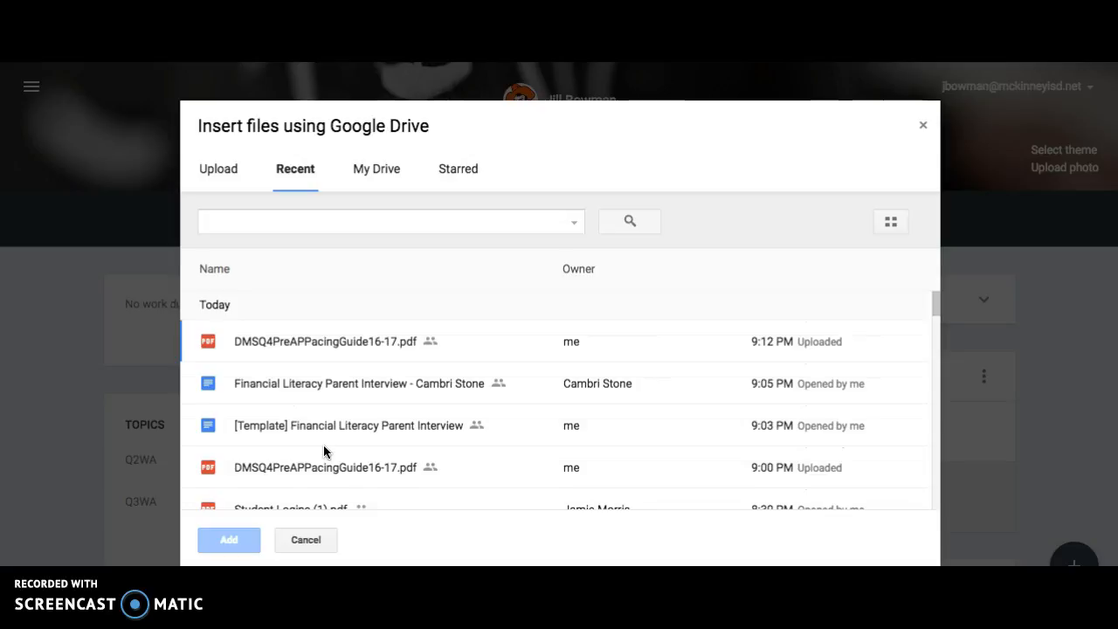
{"action": "scroll", "coordinate": [323, 451], "scroll_direction": "down", "scroll_amount": 3}
{"action": "scroll", "coordinate": [323, 452], "scroll_direction": "up", "scroll_amount": 3}
{"action": "left_click", "coordinate": [325, 434]}
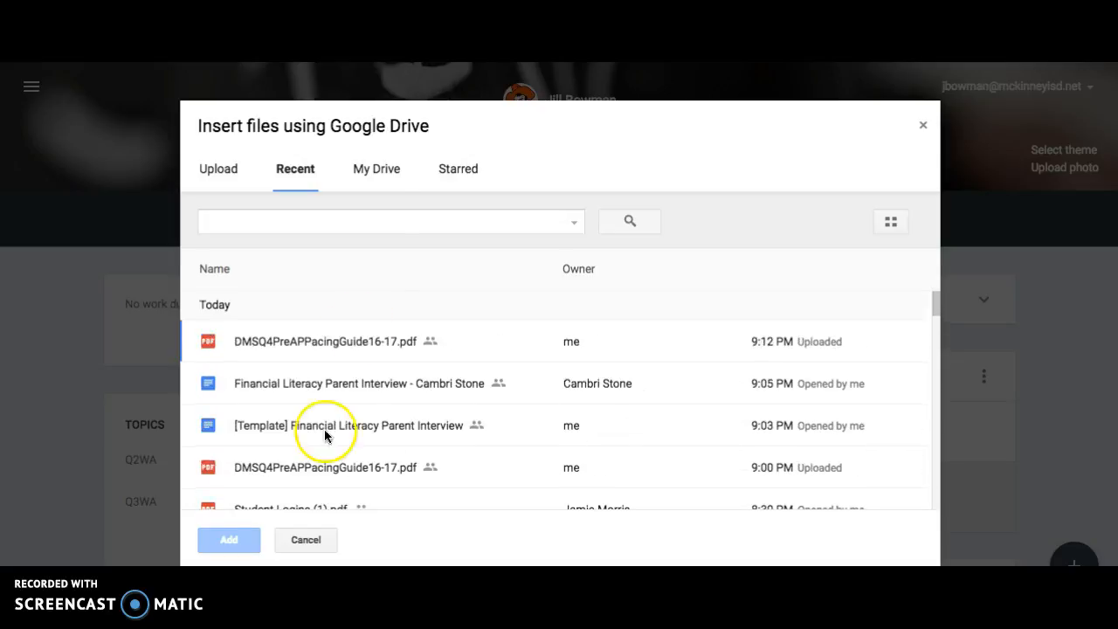
{"action": "left_click", "coordinate": [381, 174]}
{"action": "left_click", "coordinate": [346, 270]}
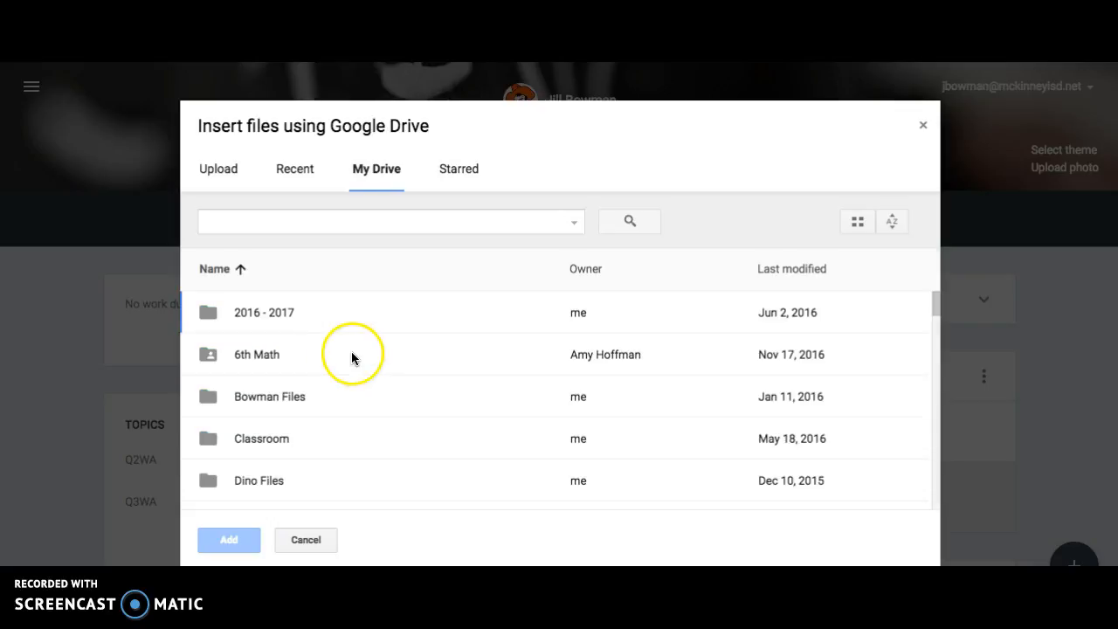
{"action": "double_click", "coordinate": [287, 323]}
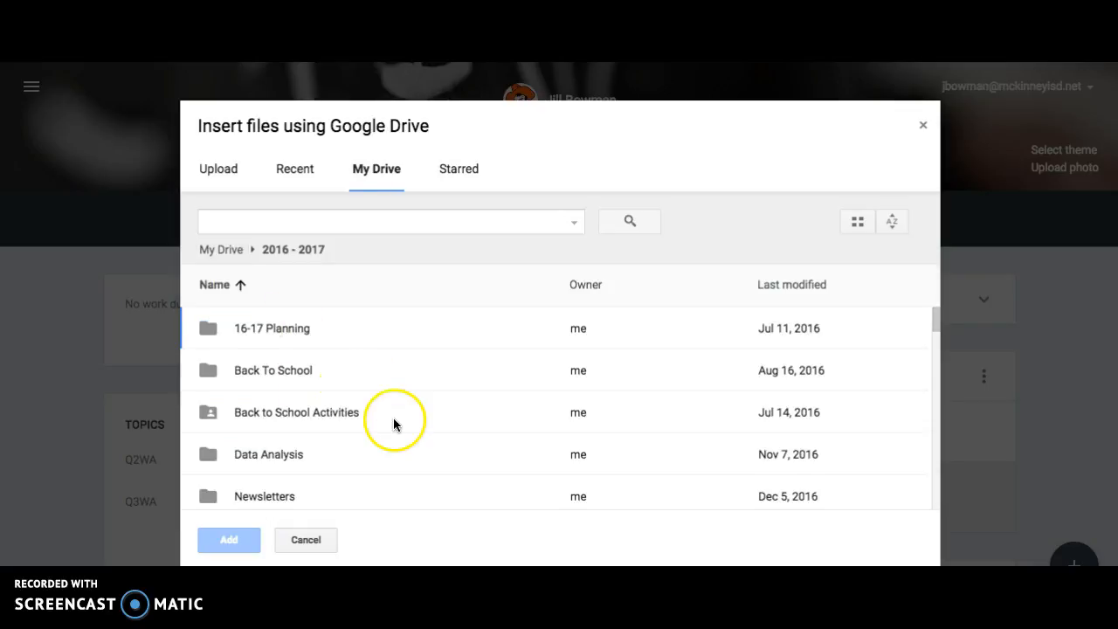
{"action": "scroll", "coordinate": [393, 422], "scroll_direction": "down", "scroll_amount": 3}
{"action": "double_click", "coordinate": [308, 437]}
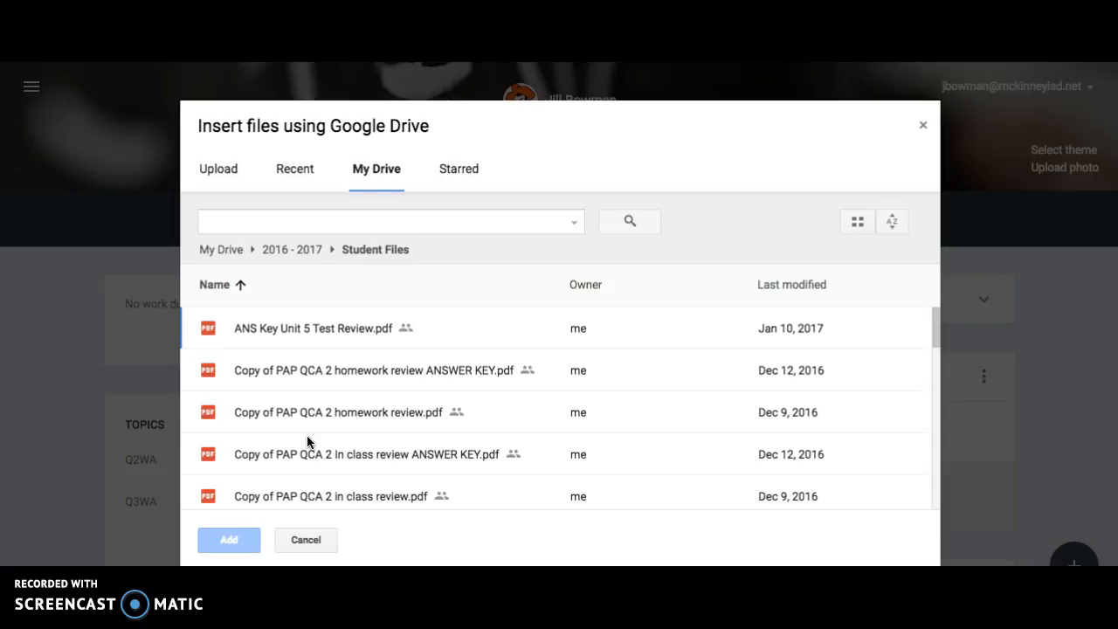
{"action": "scroll", "coordinate": [307, 435], "scroll_direction": "down", "scroll_amount": 10}
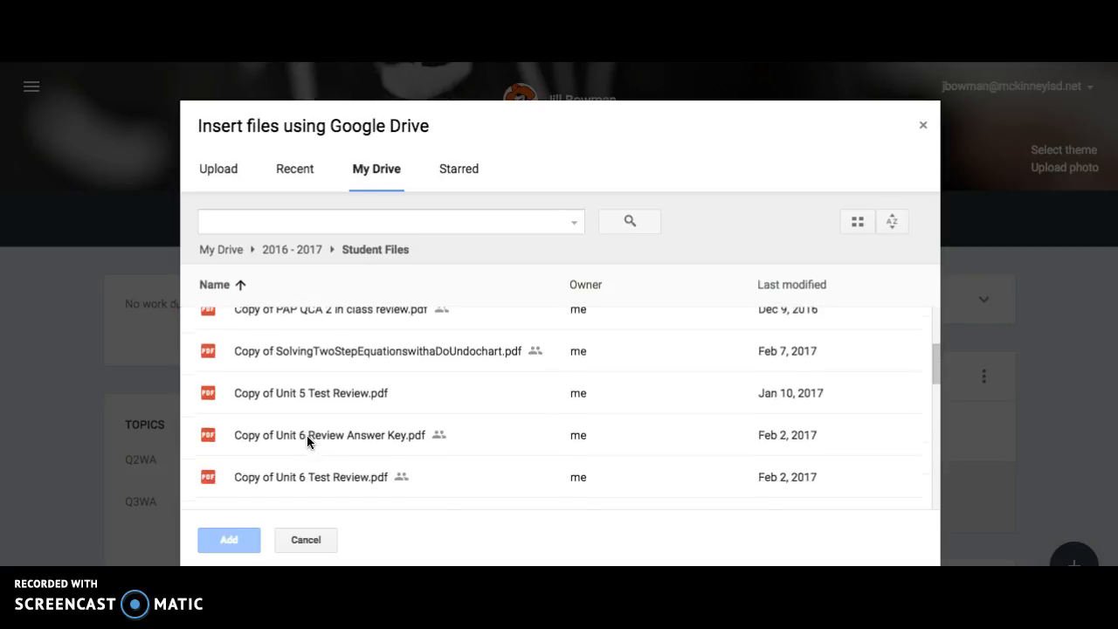
{"action": "left_click", "coordinate": [289, 390]}
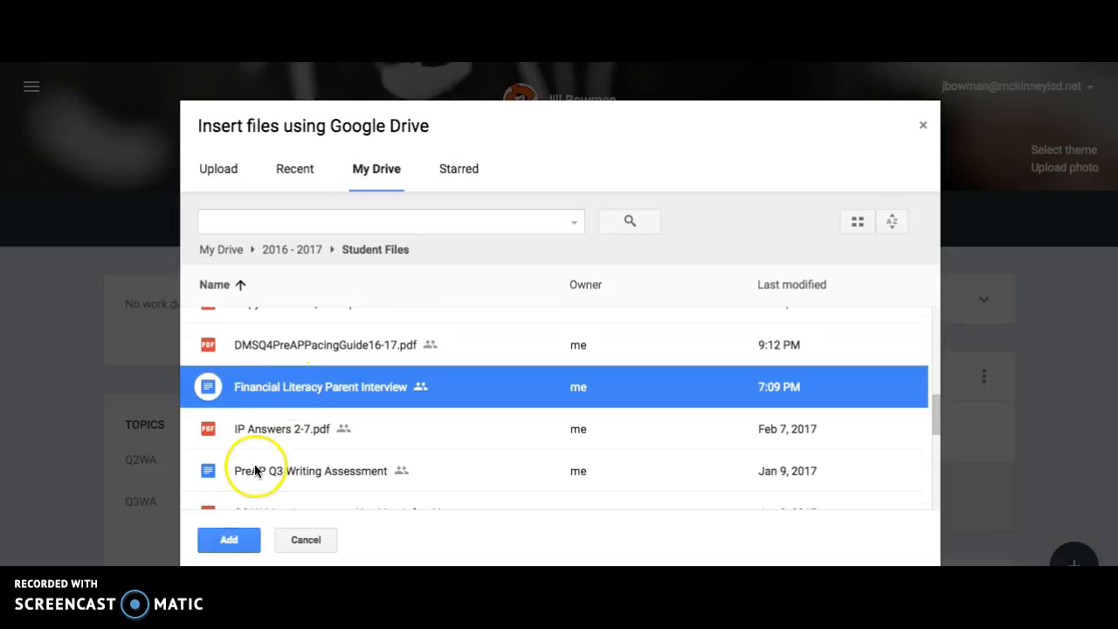
{"action": "left_click", "coordinate": [230, 542]}
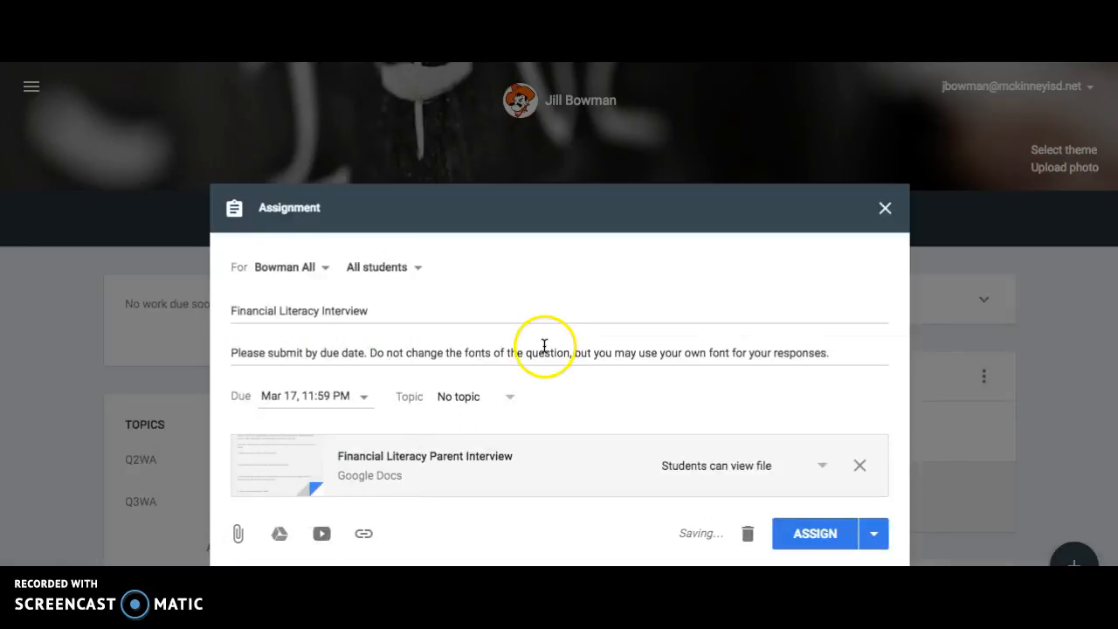
Set the attached interview document to make a copy for each student, and assign the work.
{"action": "left_click", "coordinate": [823, 465]}
{"action": "left_click", "coordinate": [724, 530]}
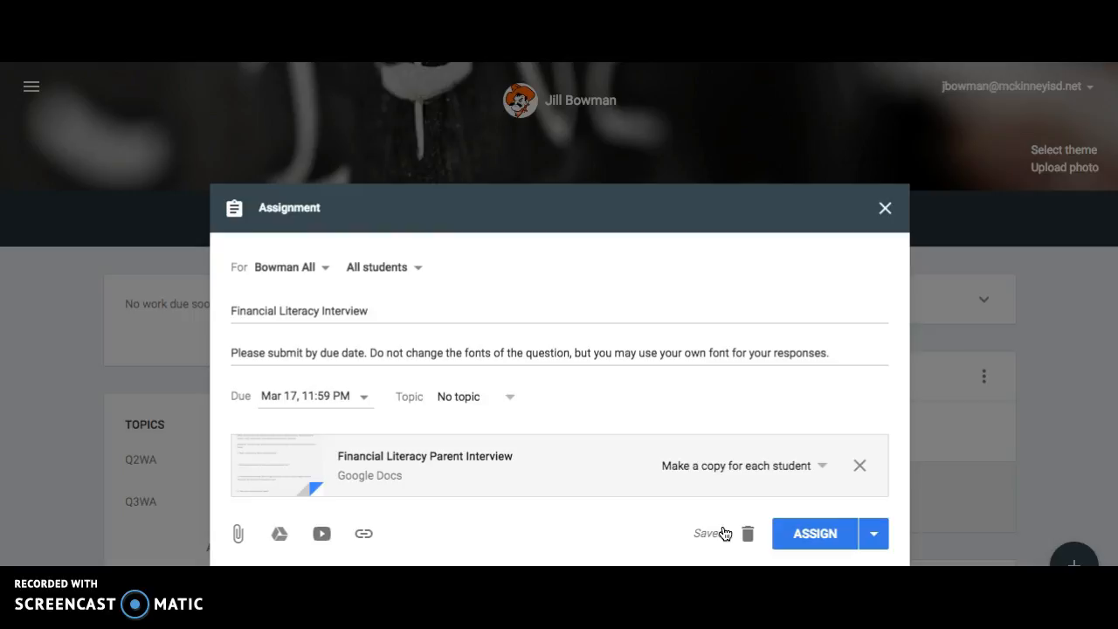
{"action": "left_click", "coordinate": [837, 542]}
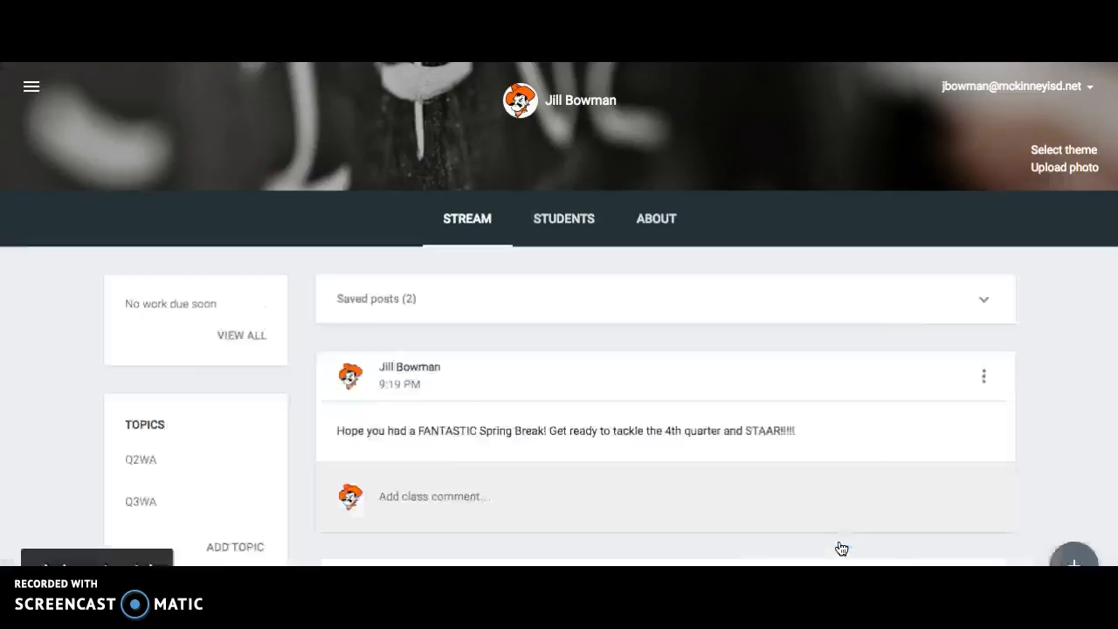
Examine the posted Financial Literacy Interview assignment and the earlier posts in the class stream, and check the saved posts.
{"action": "scroll", "coordinate": [714, 442], "scroll_direction": "down", "scroll_amount": 3}
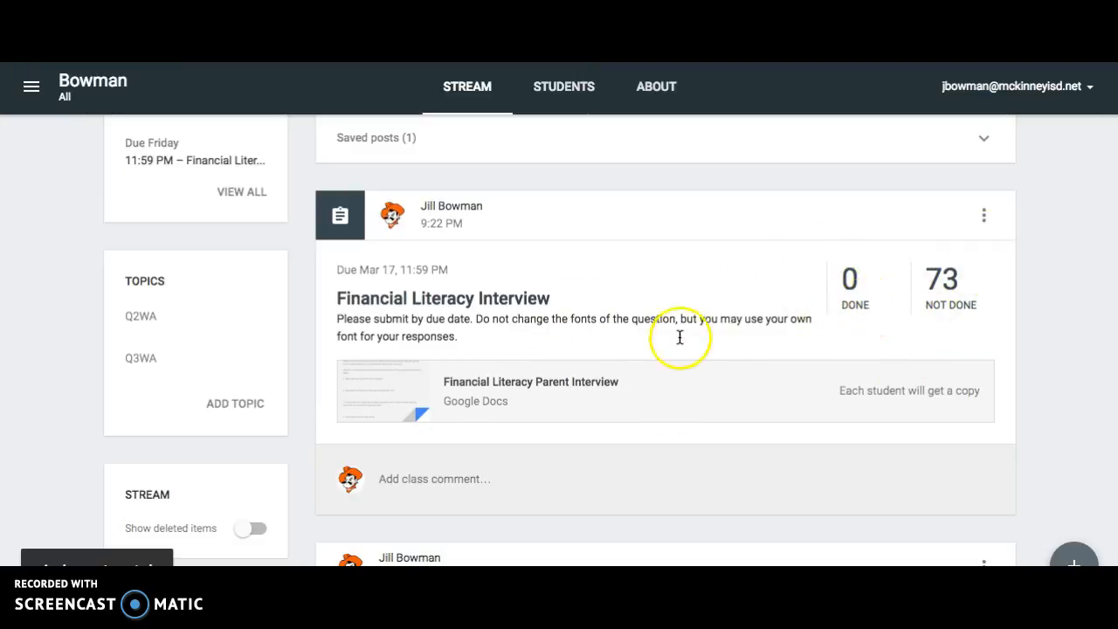
{"action": "scroll", "coordinate": [909, 415], "scroll_direction": "down", "scroll_amount": 1}
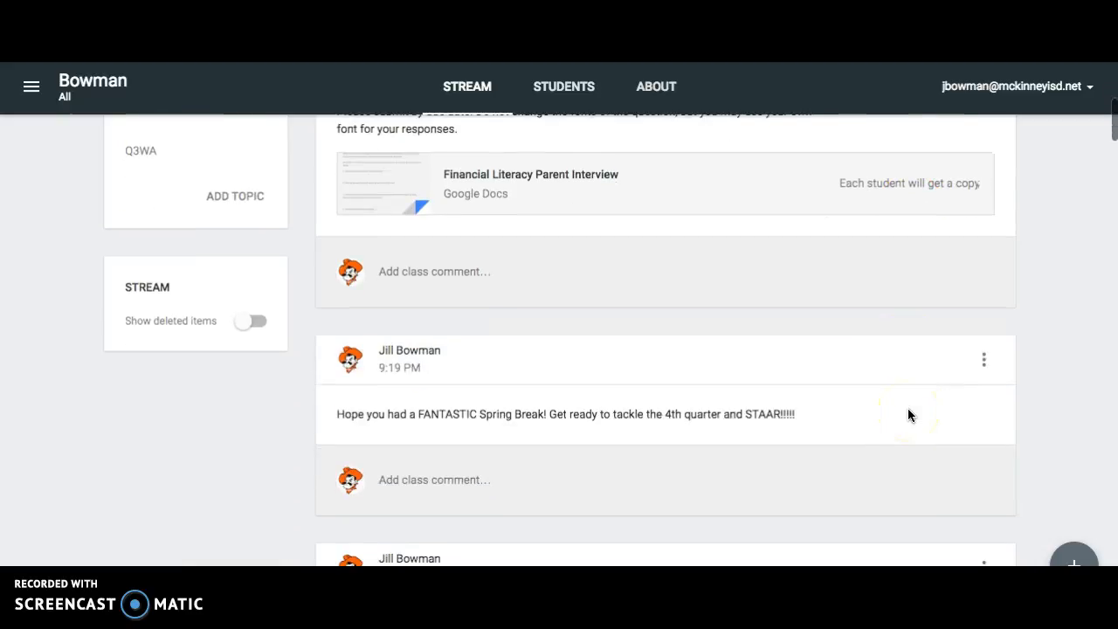
{"action": "scroll", "coordinate": [909, 415], "scroll_direction": "down", "scroll_amount": 3}
{"action": "scroll", "coordinate": [904, 410], "scroll_direction": "up", "scroll_amount": 2}
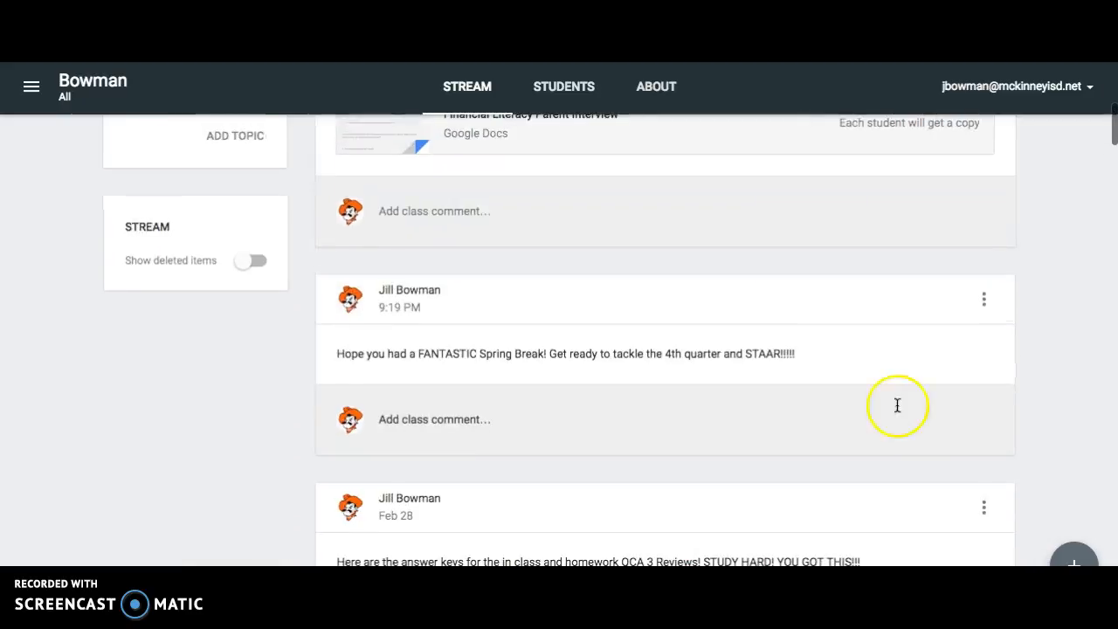
{"action": "scroll", "coordinate": [554, 323], "scroll_direction": "up", "scroll_amount": 4}
{"action": "scroll", "coordinate": [555, 335], "scroll_direction": "up", "scroll_amount": 1}
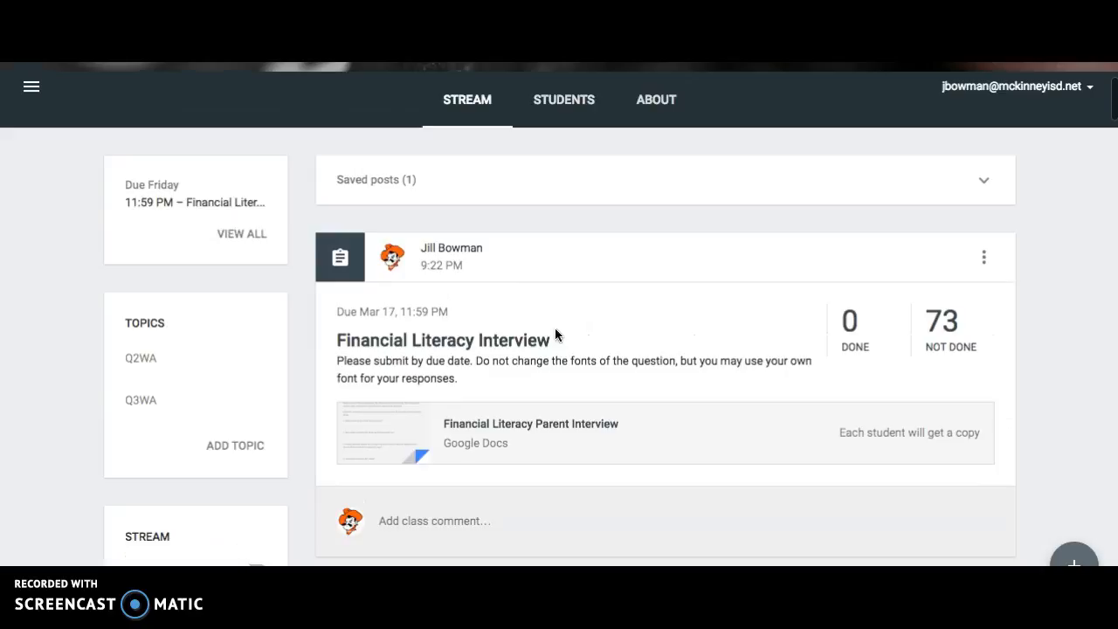
{"action": "scroll", "coordinate": [586, 349], "scroll_direction": "up", "scroll_amount": 2}
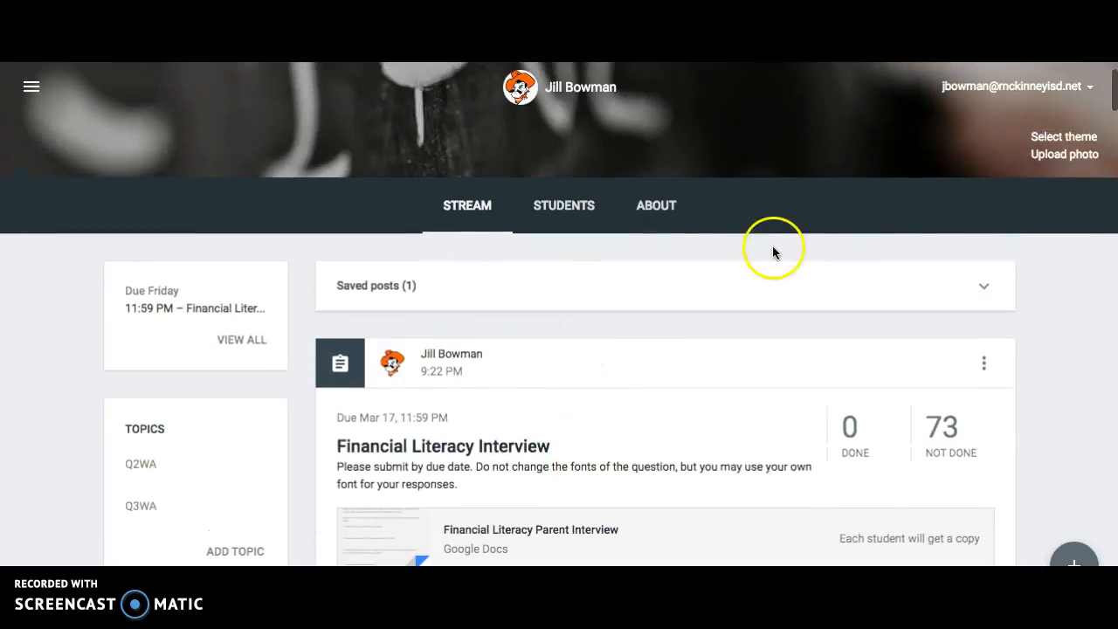
{"action": "left_click", "coordinate": [989, 288]}
{"action": "left_click", "coordinate": [990, 289]}
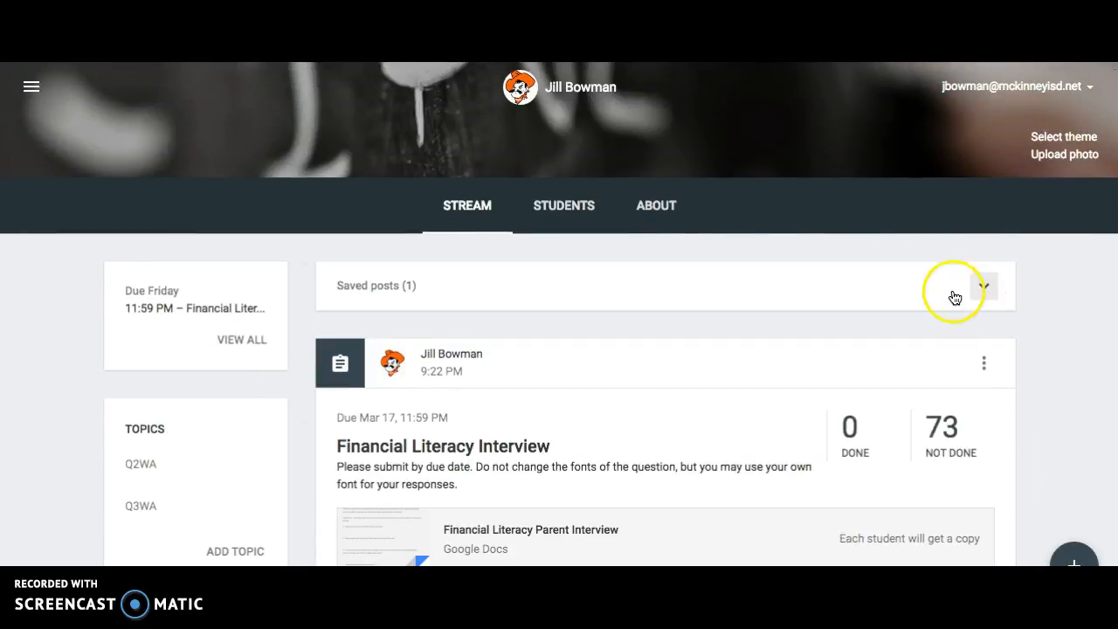
Start a new question for all students in the class reading "Did you enjoy your Spring Break?".
{"action": "mouse_move", "coordinate": [1073, 555]}
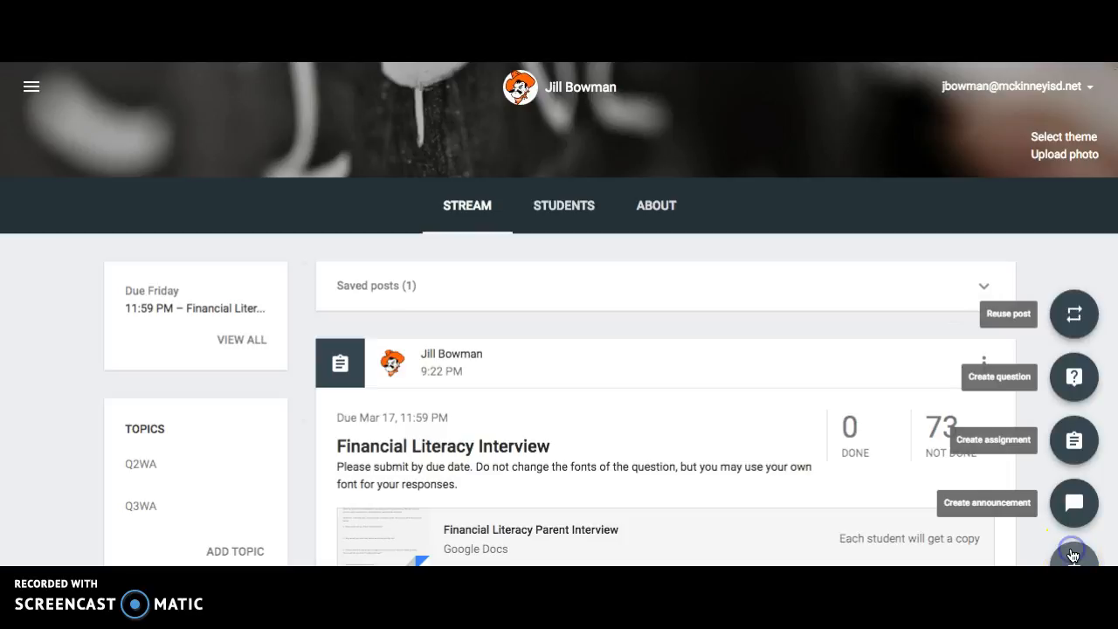
{"action": "left_click", "coordinate": [1075, 376]}
{"action": "left_click", "coordinate": [692, 281]}
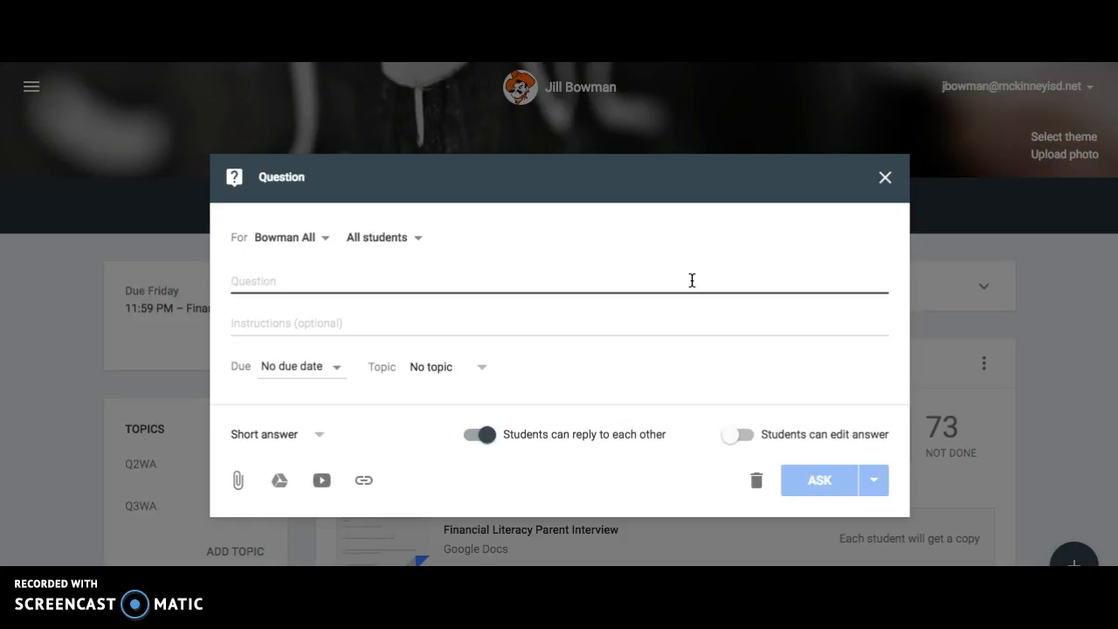
{"action": "type", "text": "Did you enjoy your Spring Break?"}
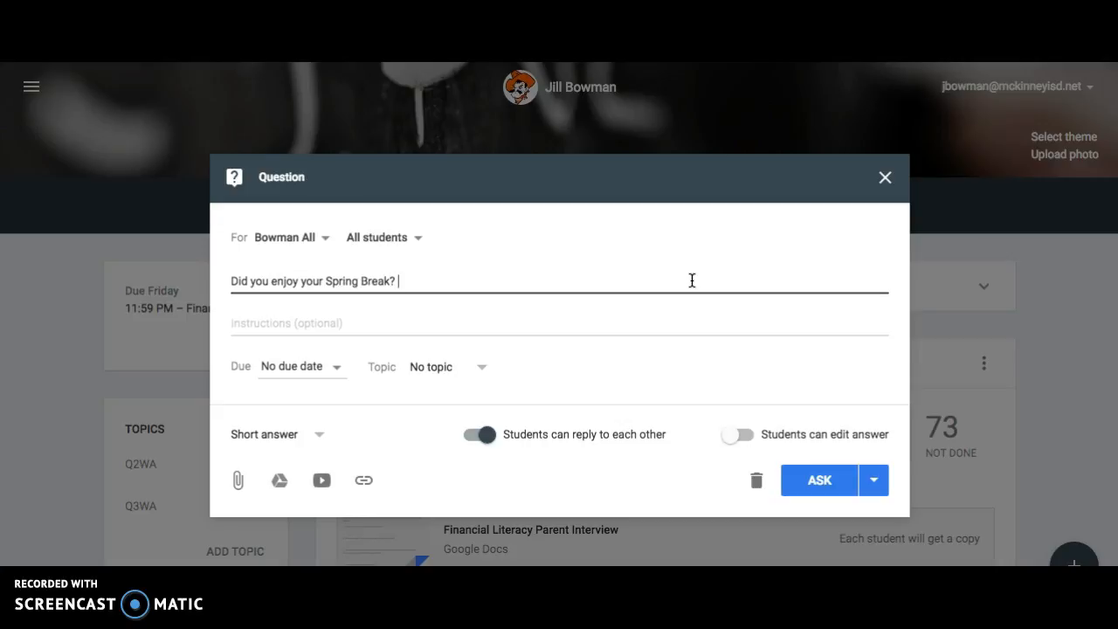
Make the Spring Break question multiple choice with the options Yes, No and "Ish......", and post it to the class.
{"action": "left_click", "coordinate": [308, 430]}
{"action": "left_click", "coordinate": [297, 466]}
{"action": "left_click", "coordinate": [298, 476]}
{"action": "type", "text": "Yes"}
{"action": "key", "text": "Return"}
{"action": "type", "text": "No"}
{"action": "key", "text": "Tab"}
{"action": "scroll", "coordinate": [399, 524], "scroll_direction": "down", "scroll_amount": 3}
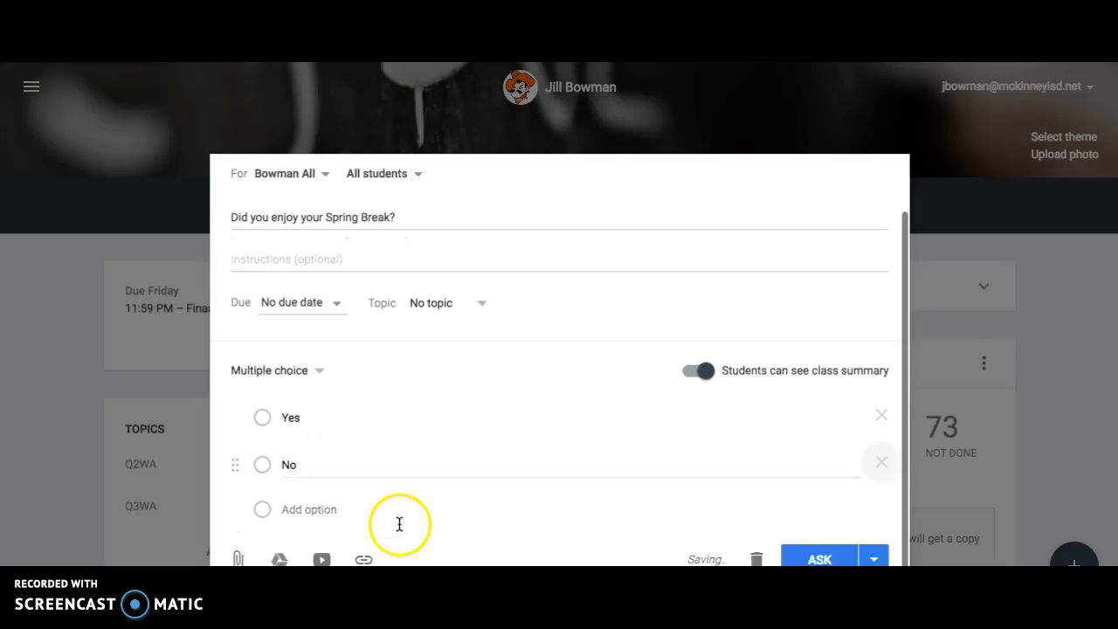
{"action": "left_click", "coordinate": [319, 468]}
{"action": "type", "text": "Ish......"}
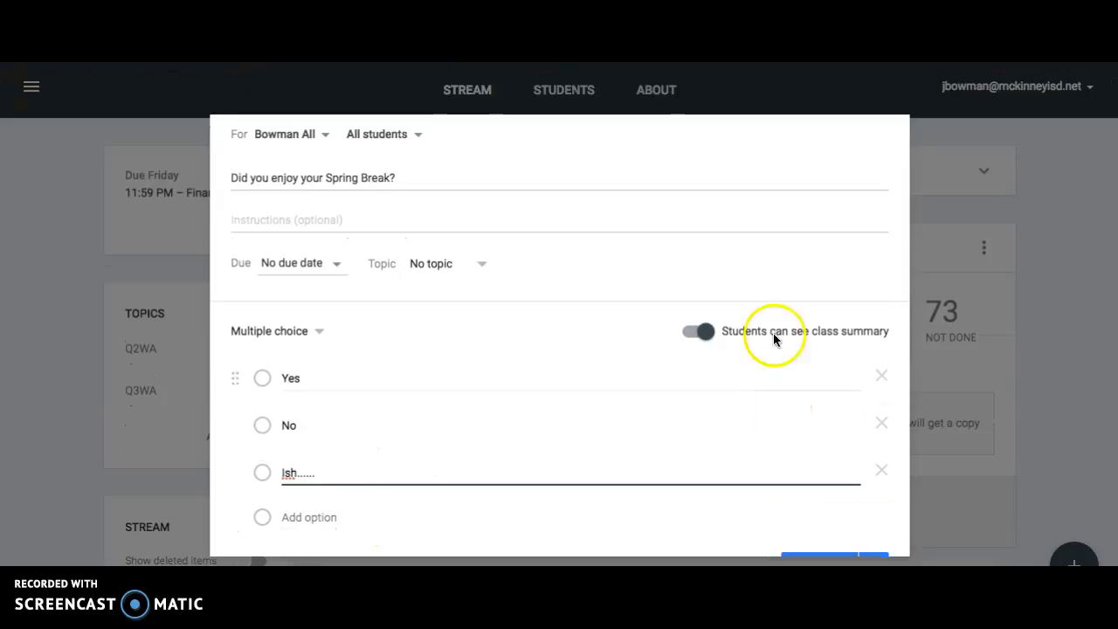
{"action": "scroll", "coordinate": [774, 332], "scroll_direction": "down", "scroll_amount": 1}
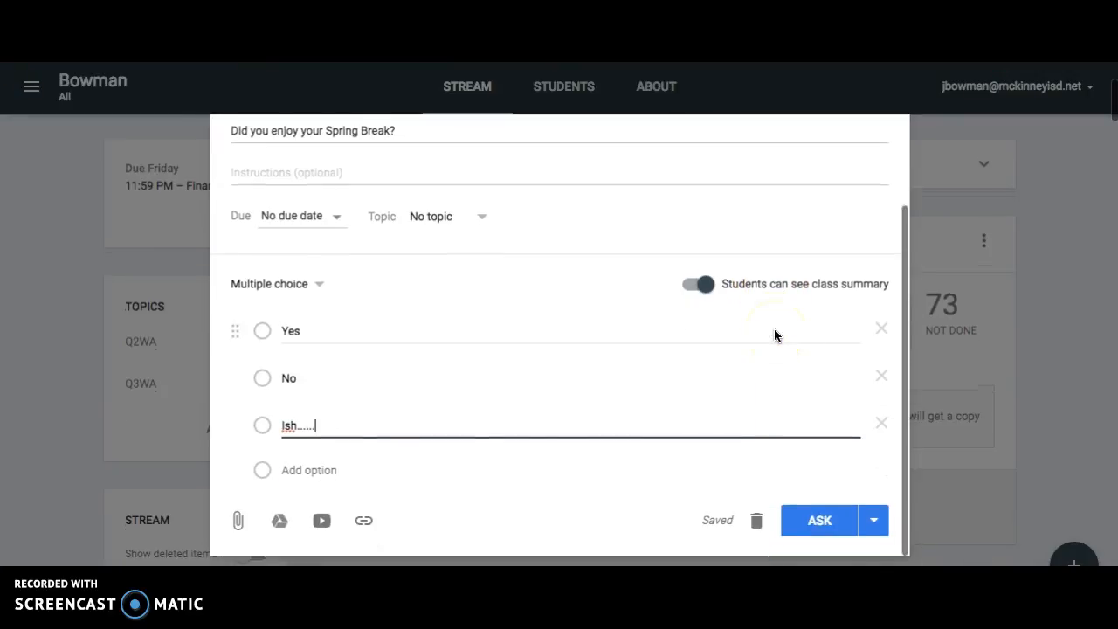
{"action": "left_click", "coordinate": [843, 523]}
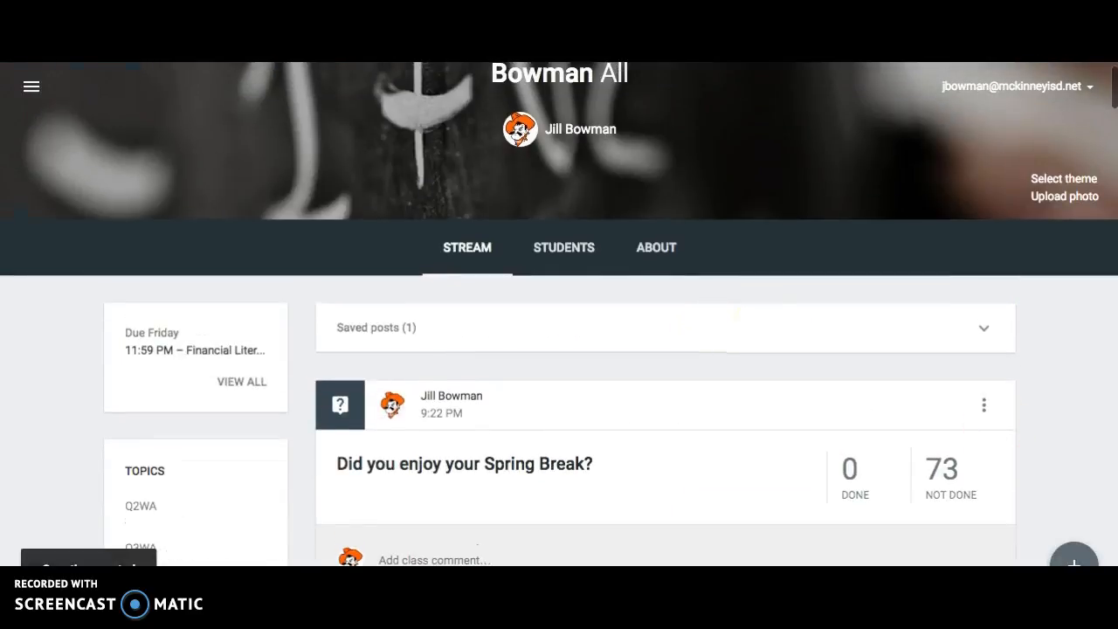
{"action": "left_click", "coordinate": [1071, 555]}
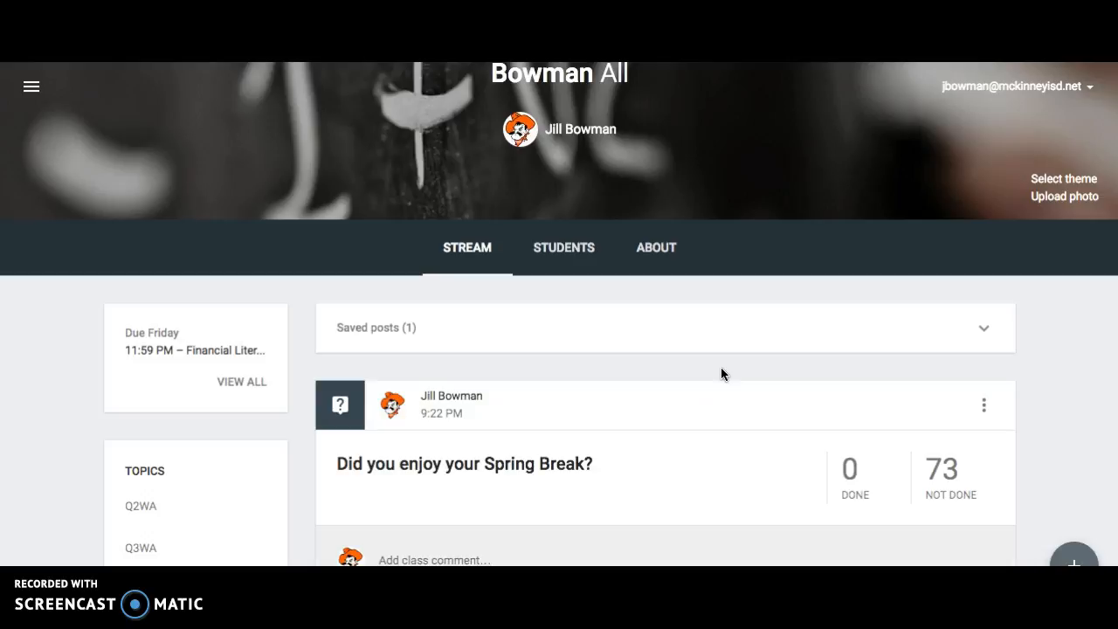
{"action": "scroll", "coordinate": [748, 323], "scroll_direction": "up", "scroll_amount": 1}
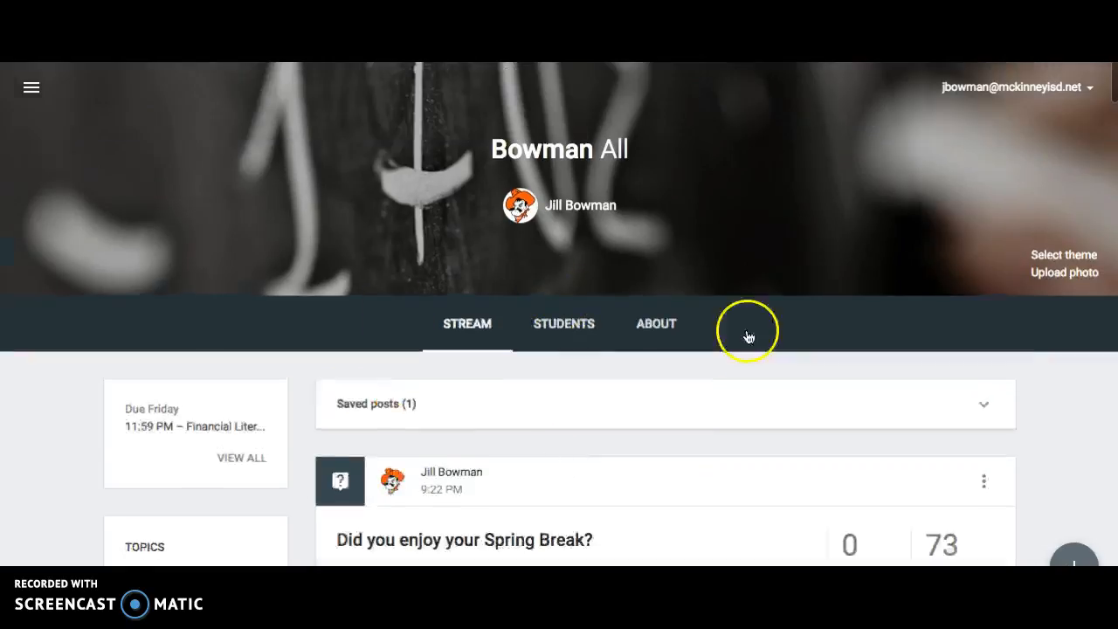
Switch to the student account and open the class that has the Financial Literacy assignment due Friday.
{"action": "left_click", "coordinate": [1089, 87]}
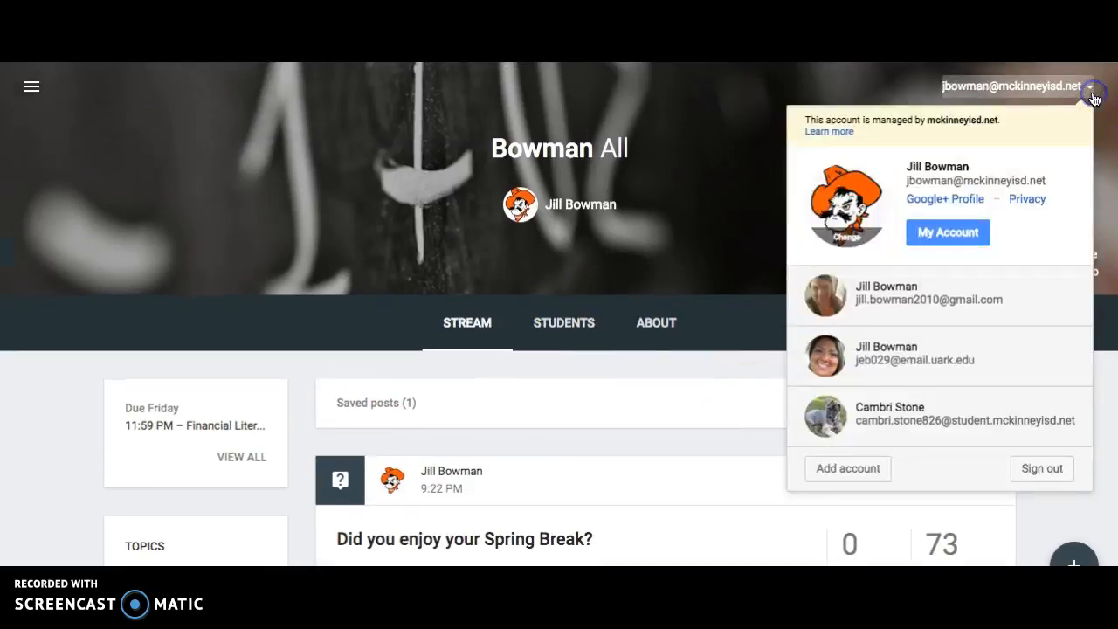
{"action": "left_click", "coordinate": [908, 407]}
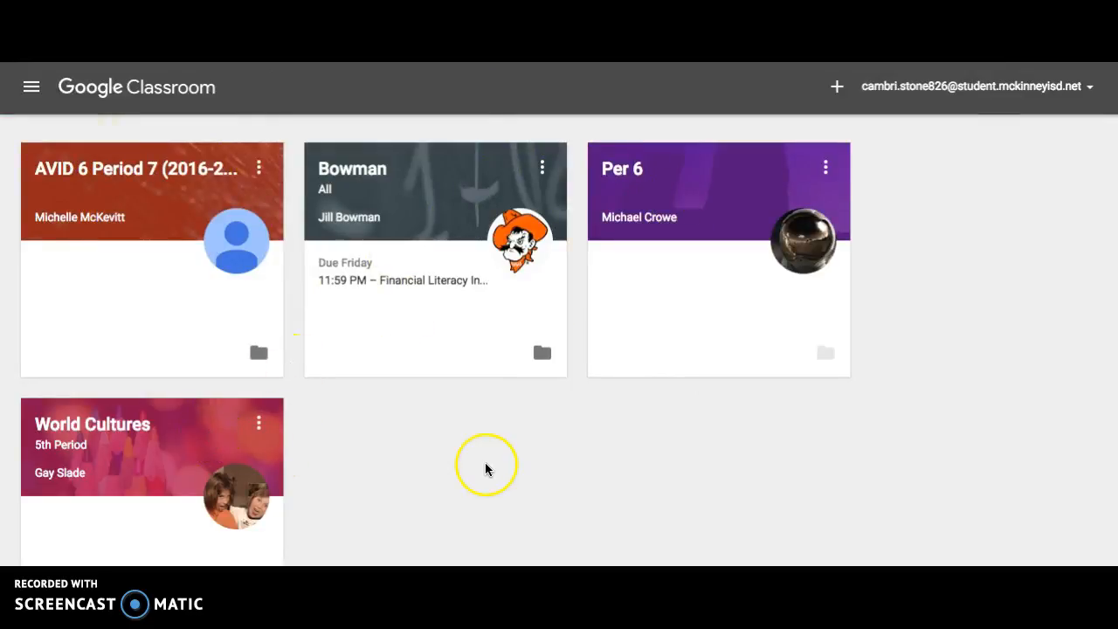
{"action": "scroll", "coordinate": [486, 470], "scroll_direction": "down", "scroll_amount": 1}
{"action": "scroll", "coordinate": [487, 470], "scroll_direction": "up", "scroll_amount": 1}
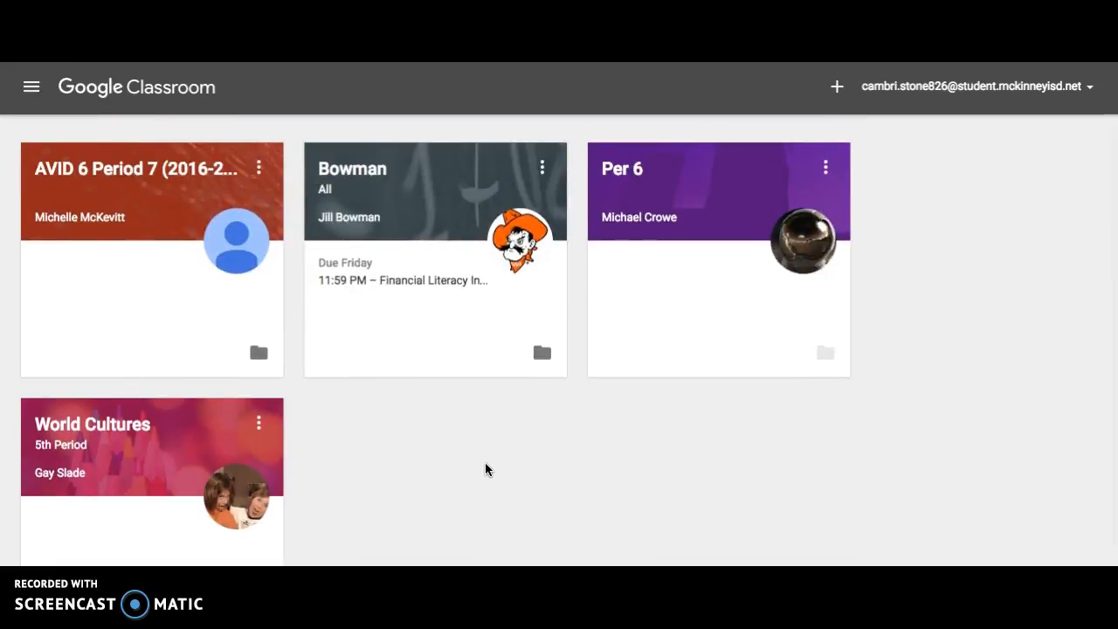
{"action": "scroll", "coordinate": [486, 464], "scroll_direction": "down", "scroll_amount": 1}
{"action": "scroll", "coordinate": [486, 470], "scroll_direction": "up", "scroll_amount": 1}
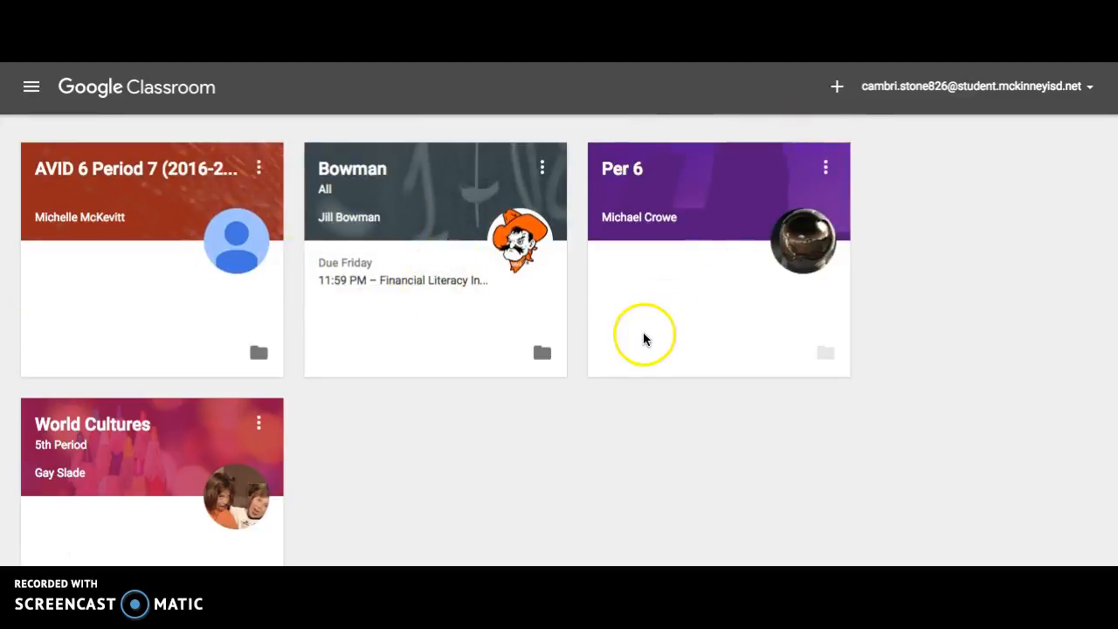
{"action": "left_click", "coordinate": [358, 178]}
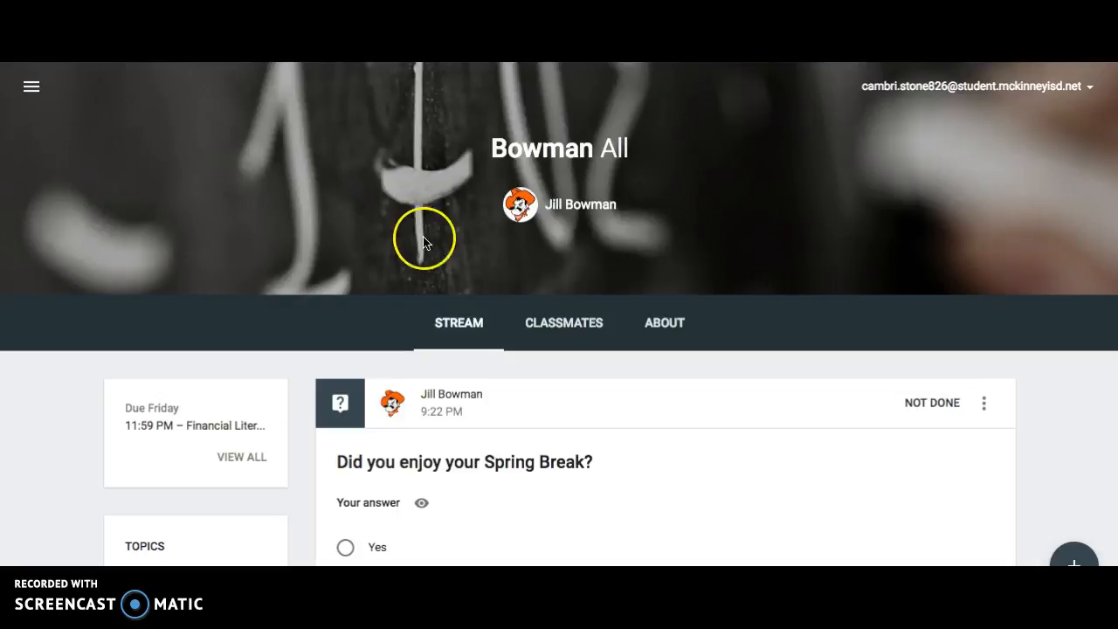
Examine the student's view of the class: the classmates list, the options for one classmate, and the class's About information.
{"action": "left_click", "coordinate": [547, 322]}
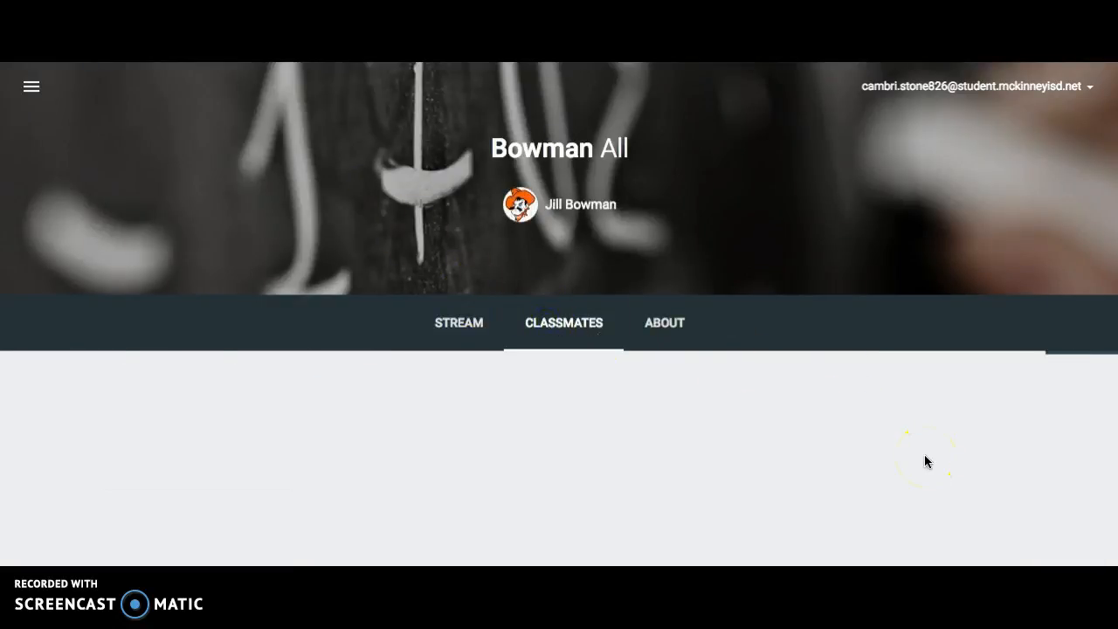
{"action": "scroll", "coordinate": [926, 461], "scroll_direction": "down", "scroll_amount": 3}
{"action": "left_click", "coordinate": [878, 205]}
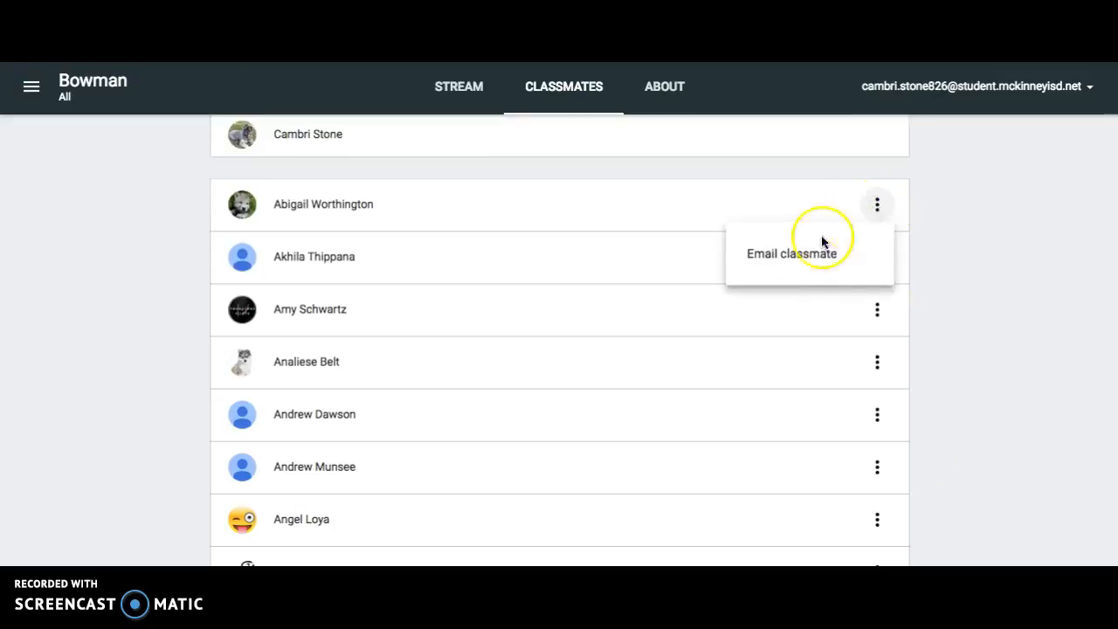
{"action": "left_click", "coordinate": [883, 205]}
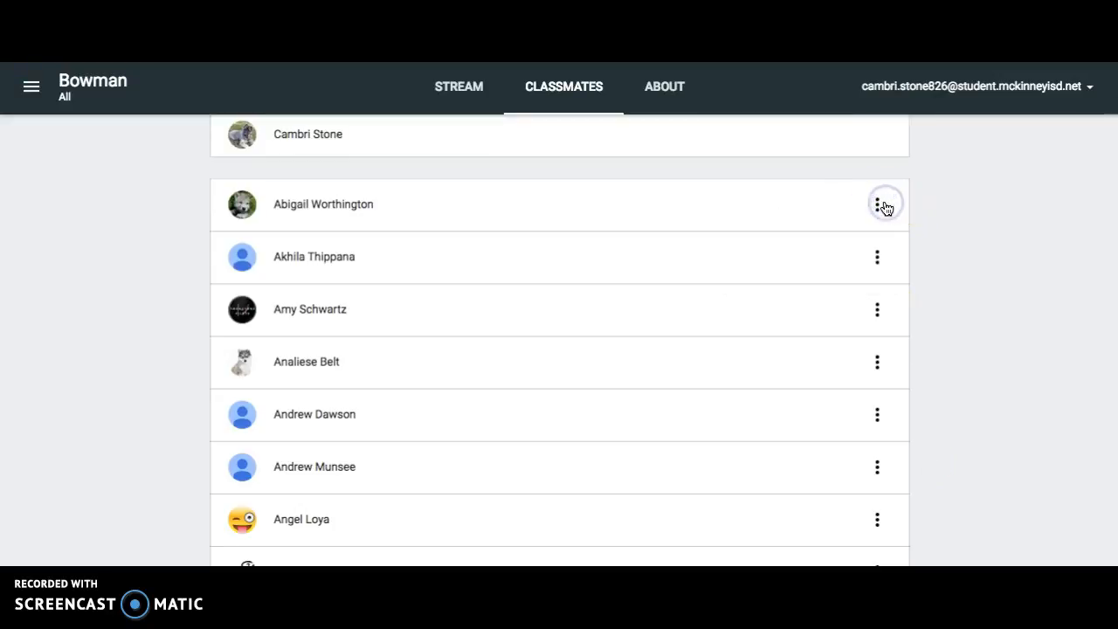
{"action": "scroll", "coordinate": [886, 207], "scroll_direction": "up", "scroll_amount": 5}
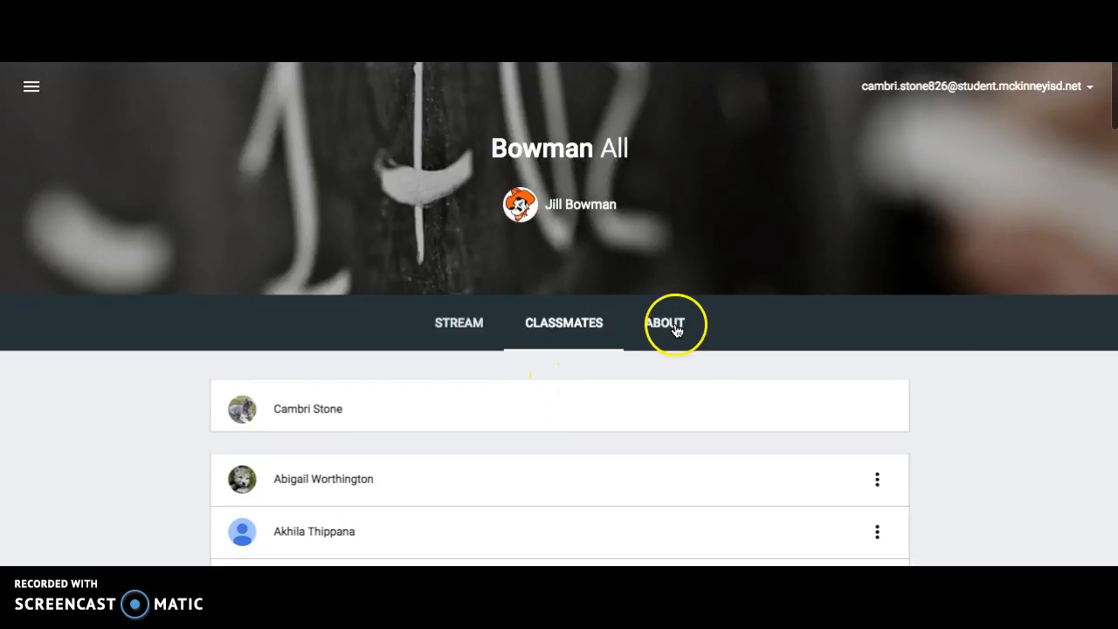
{"action": "left_click", "coordinate": [674, 330]}
{"action": "scroll", "coordinate": [812, 414], "scroll_direction": "down", "scroll_amount": 1}
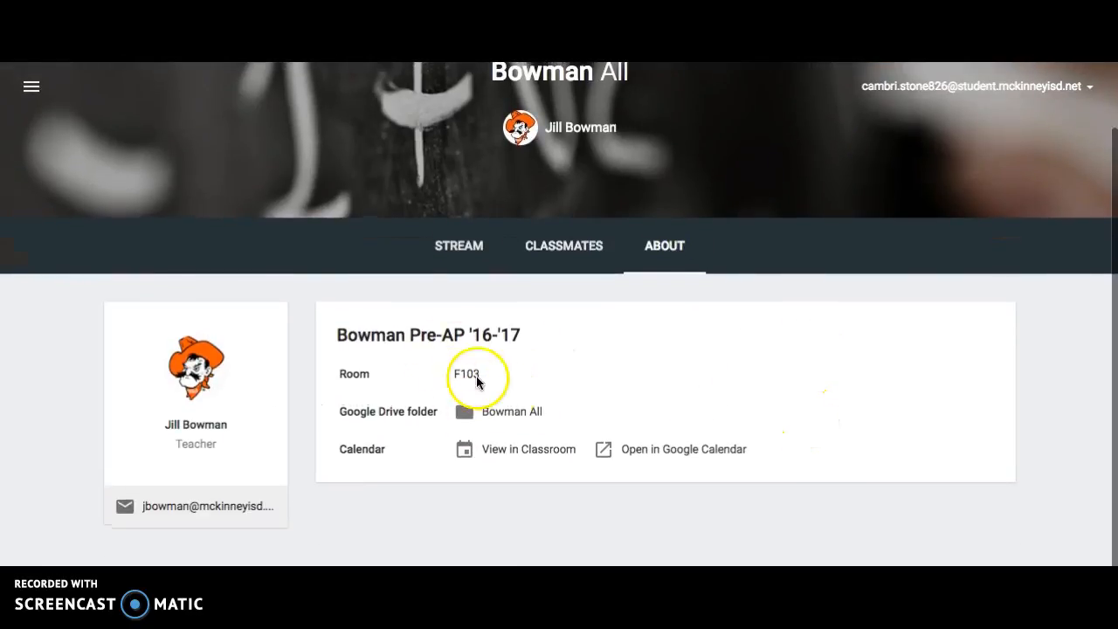
Return to the class stream and submit the answer Yes to the question "Did you enjoy your Spring Break?".
{"action": "left_click", "coordinate": [463, 254]}
{"action": "scroll", "coordinate": [819, 377], "scroll_direction": "down", "scroll_amount": 1}
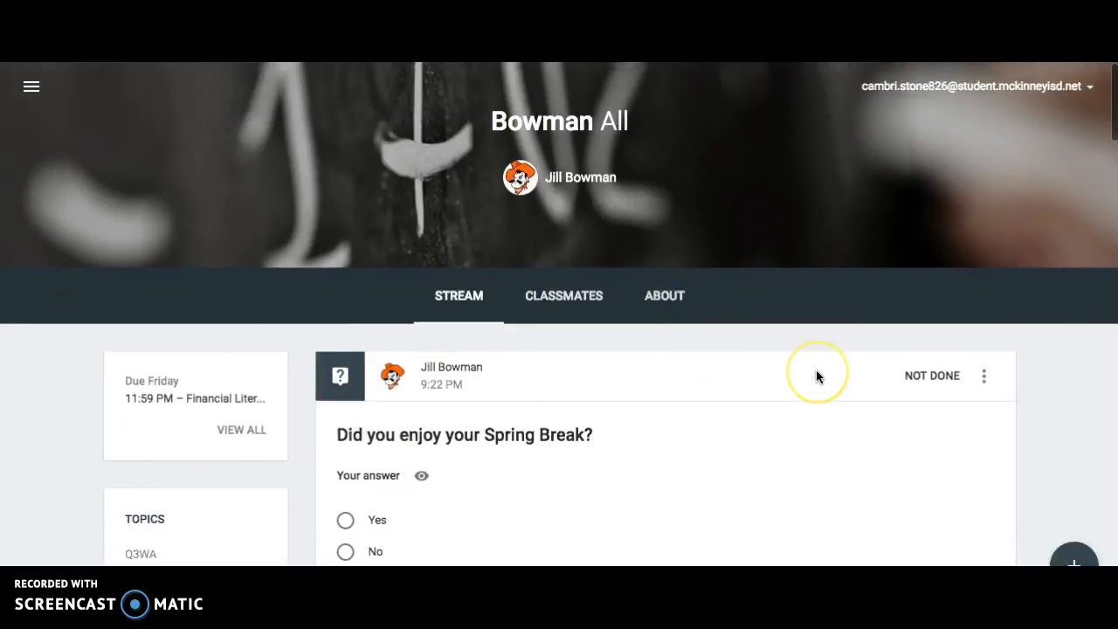
{"action": "scroll", "coordinate": [817, 377], "scroll_direction": "down", "scroll_amount": 2}
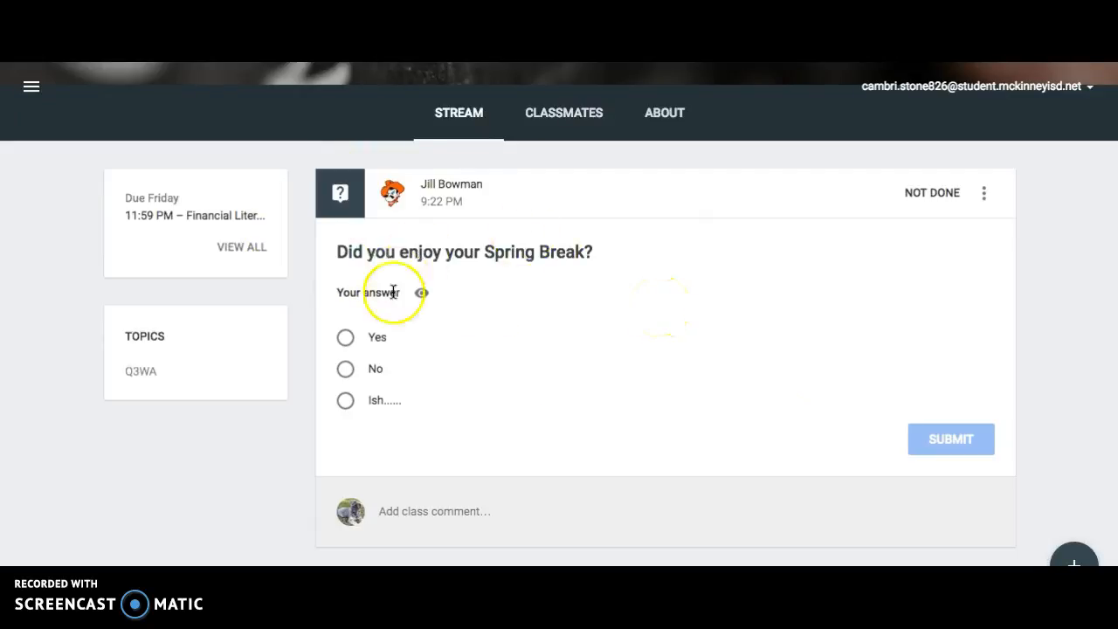
{"action": "left_click", "coordinate": [346, 339]}
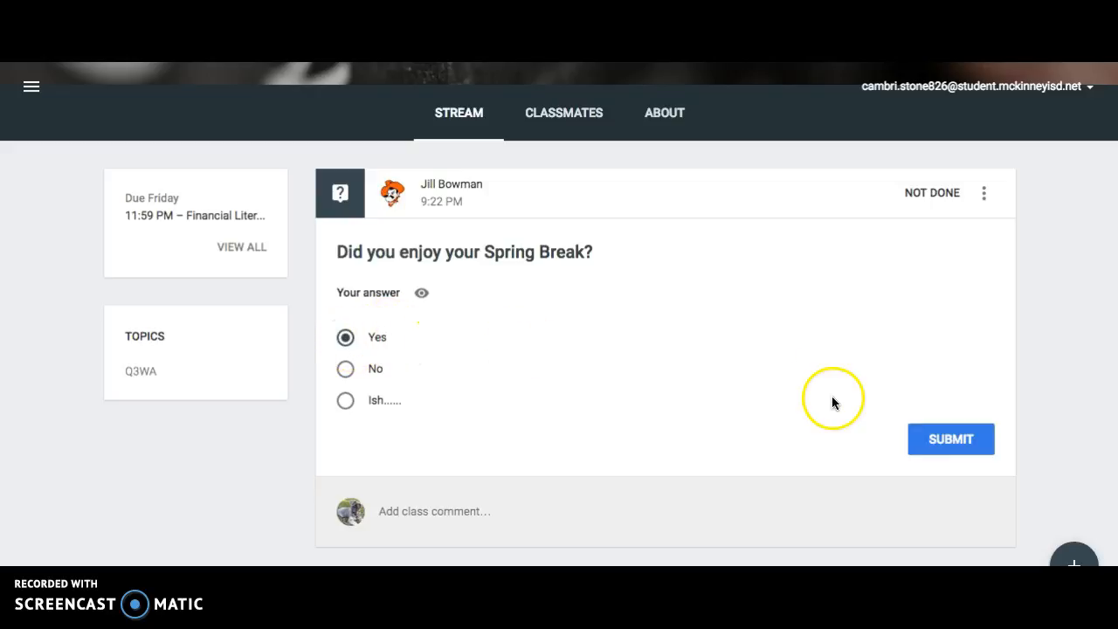
{"action": "left_click", "coordinate": [940, 439]}
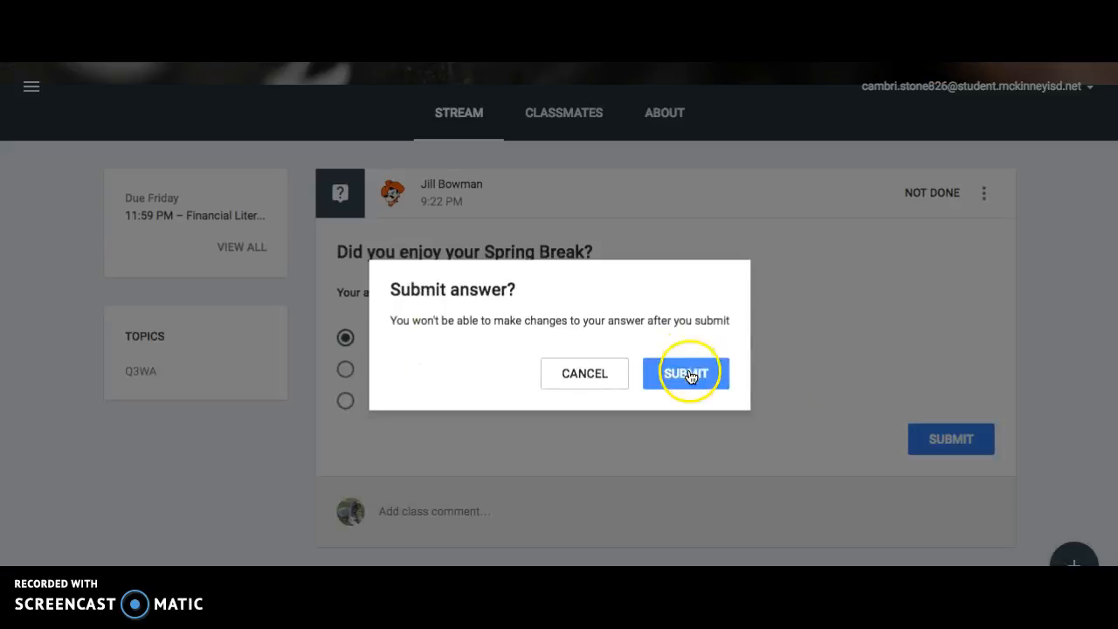
{"action": "left_click", "coordinate": [690, 376]}
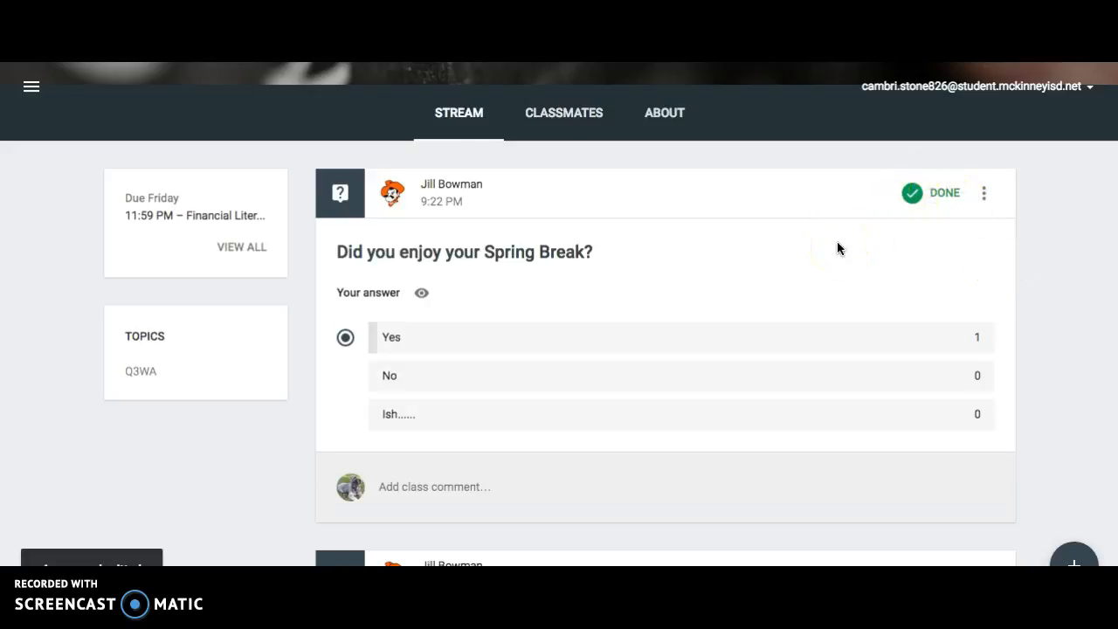
Open the Financial Literacy Interview assignment from the stream, and open the student's copy of the parent interview document.
{"action": "scroll", "coordinate": [892, 273], "scroll_direction": "down", "scroll_amount": 3}
{"action": "scroll", "coordinate": [893, 277], "scroll_direction": "down", "scroll_amount": 1}
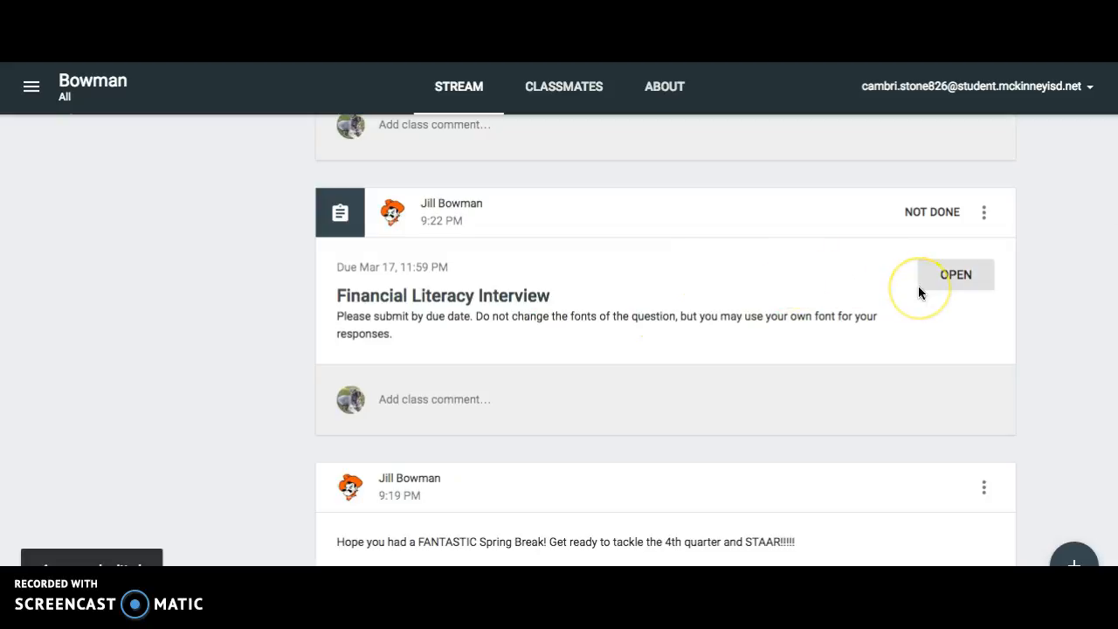
{"action": "left_click", "coordinate": [958, 276]}
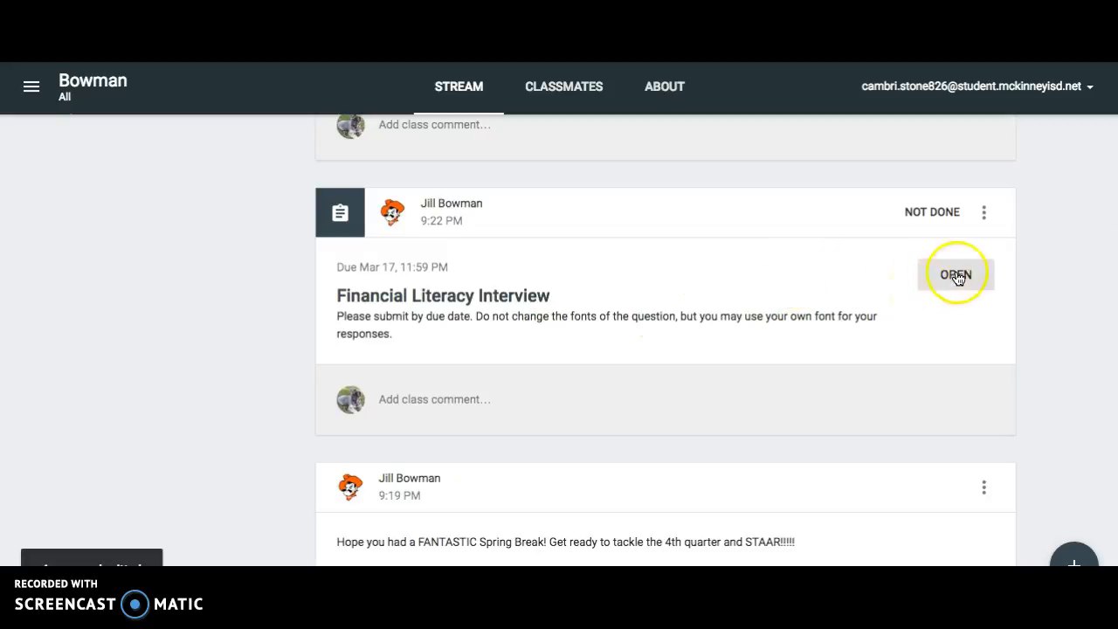
{"action": "left_click", "coordinate": [958, 276]}
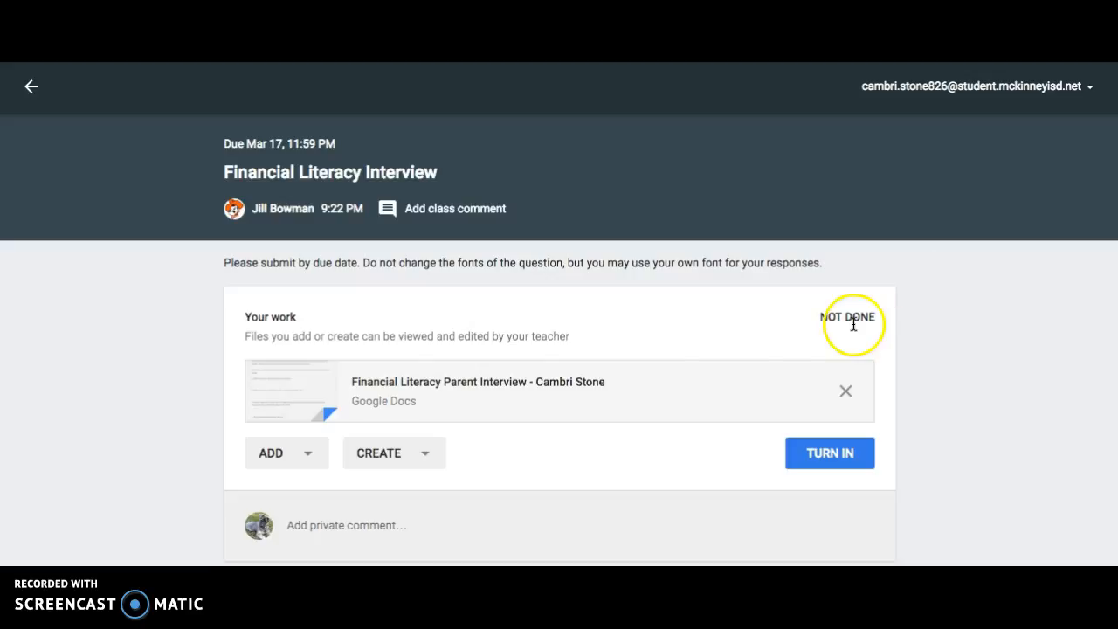
{"action": "left_click", "coordinate": [513, 385]}
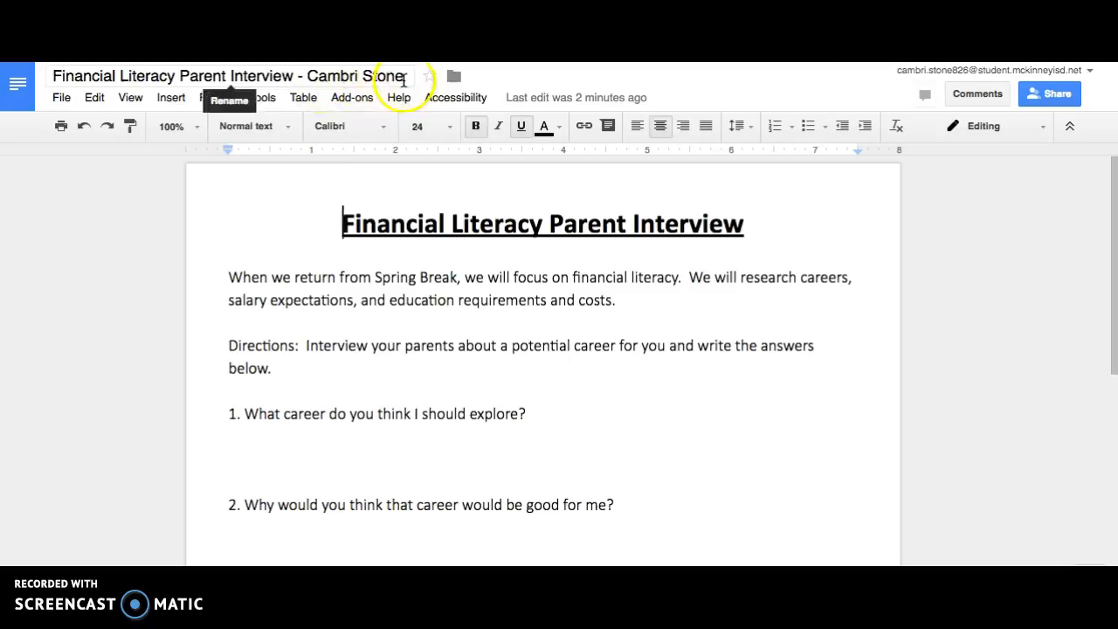
Answer question 1 with "My dad thinks I should be a vet!" and set that answer's font to Dancing Script.
{"action": "left_click", "coordinate": [271, 445]}
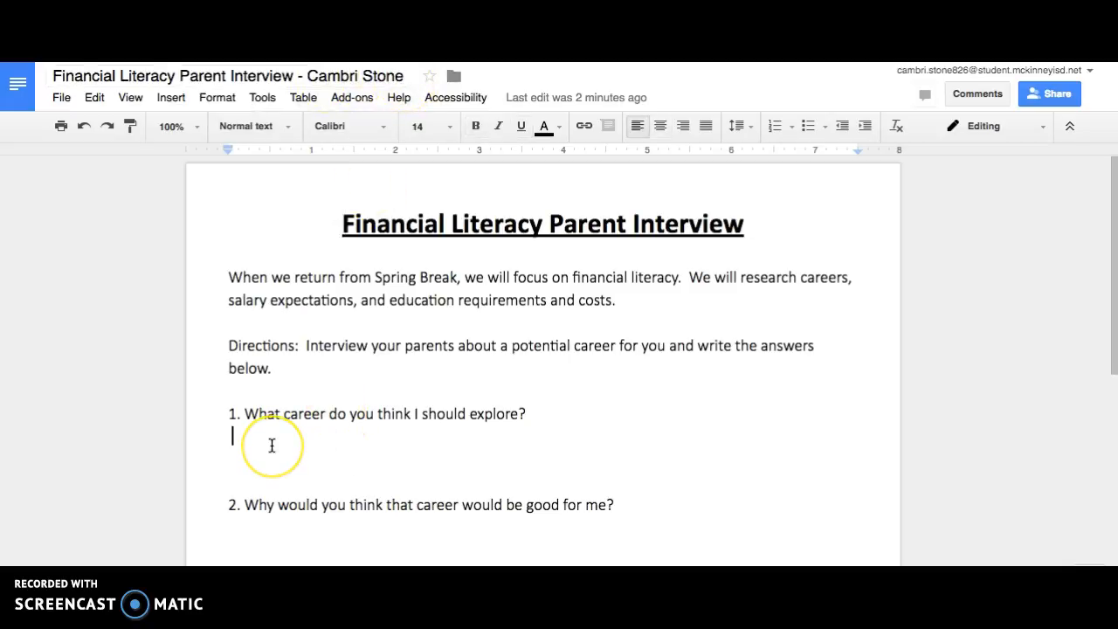
{"action": "type", "text": "My dad thinks I should be a vet!"}
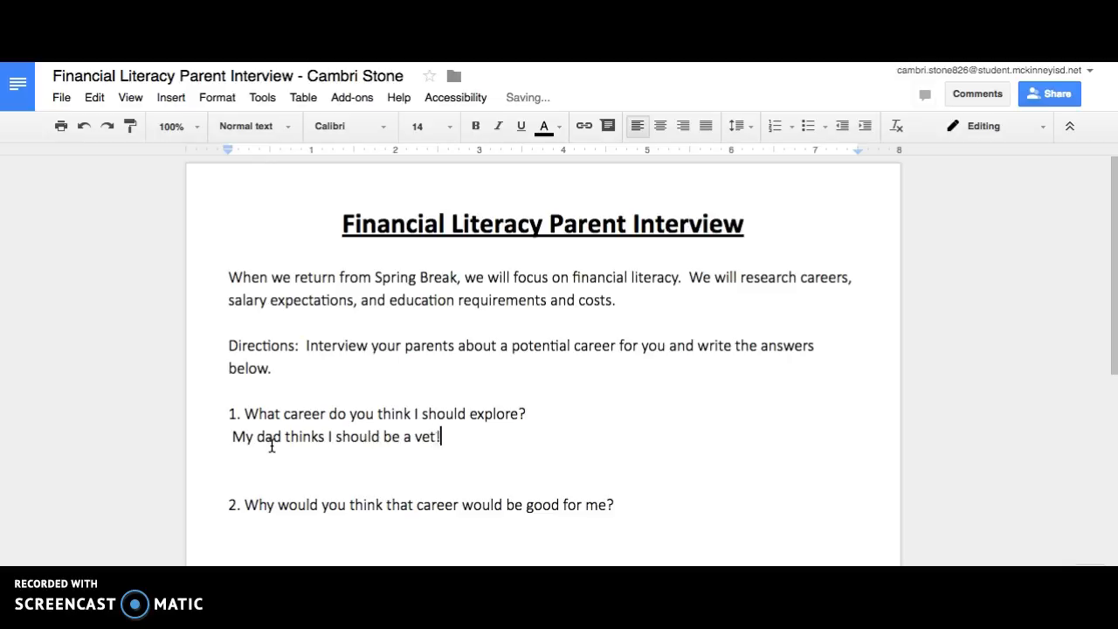
{"action": "left_click_drag", "start_coordinate": [449, 442], "coordinate": [214, 428]}
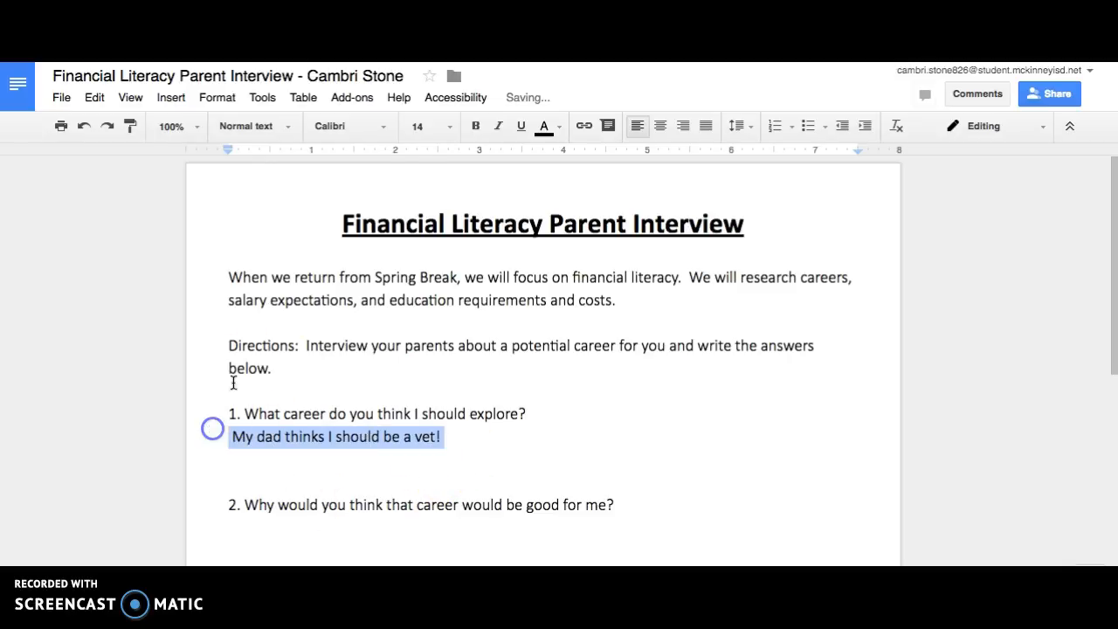
{"action": "left_click", "coordinate": [332, 140]}
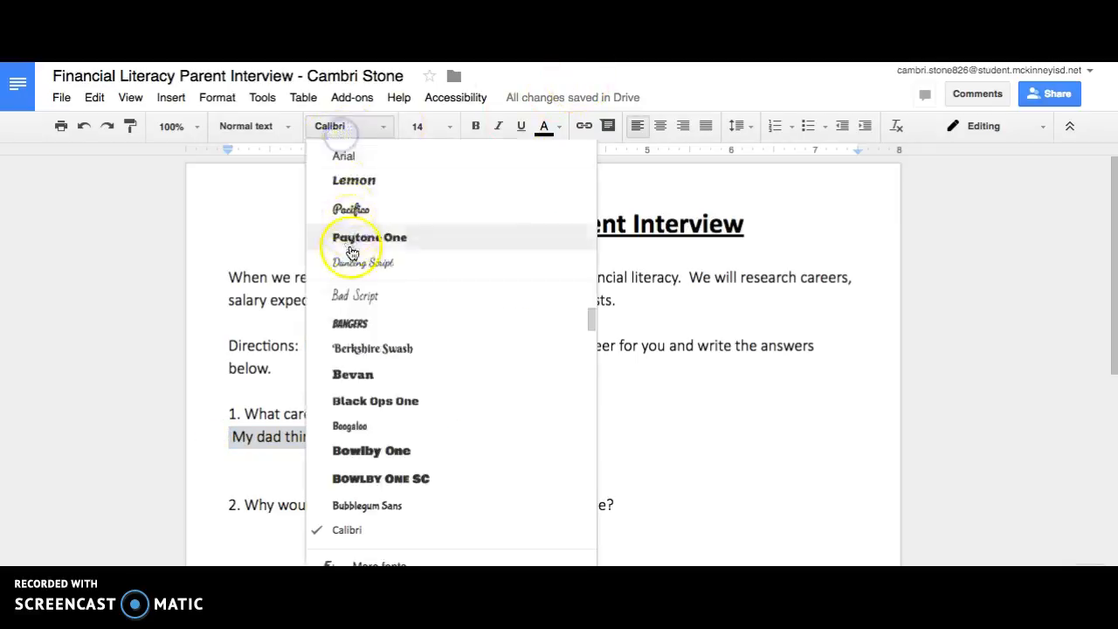
{"action": "left_click", "coordinate": [439, 264]}
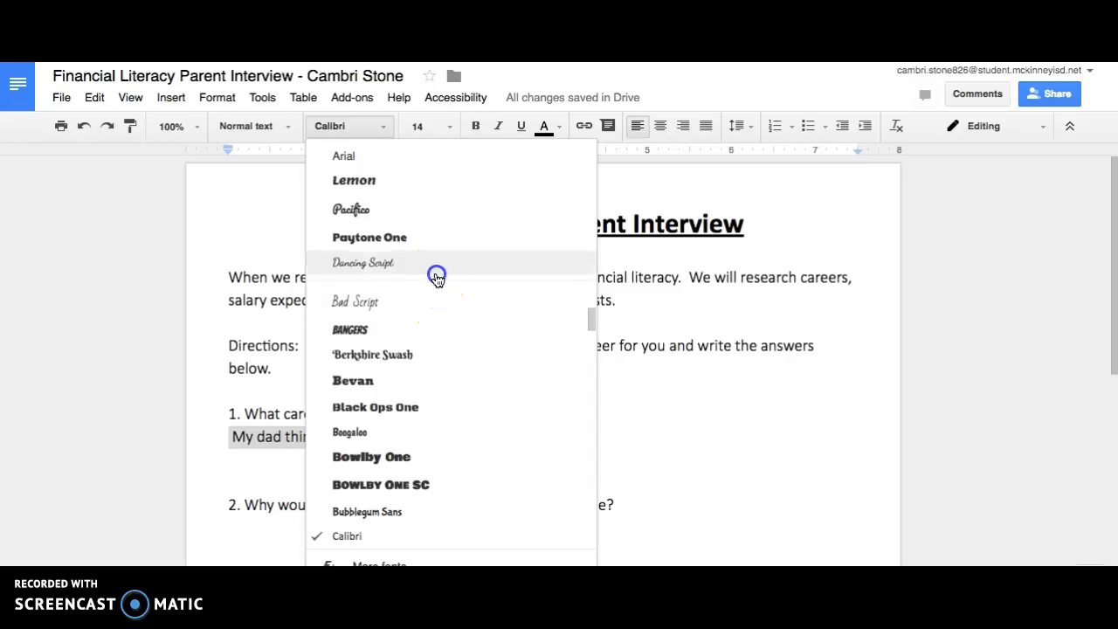
{"action": "left_click", "coordinate": [533, 435]}
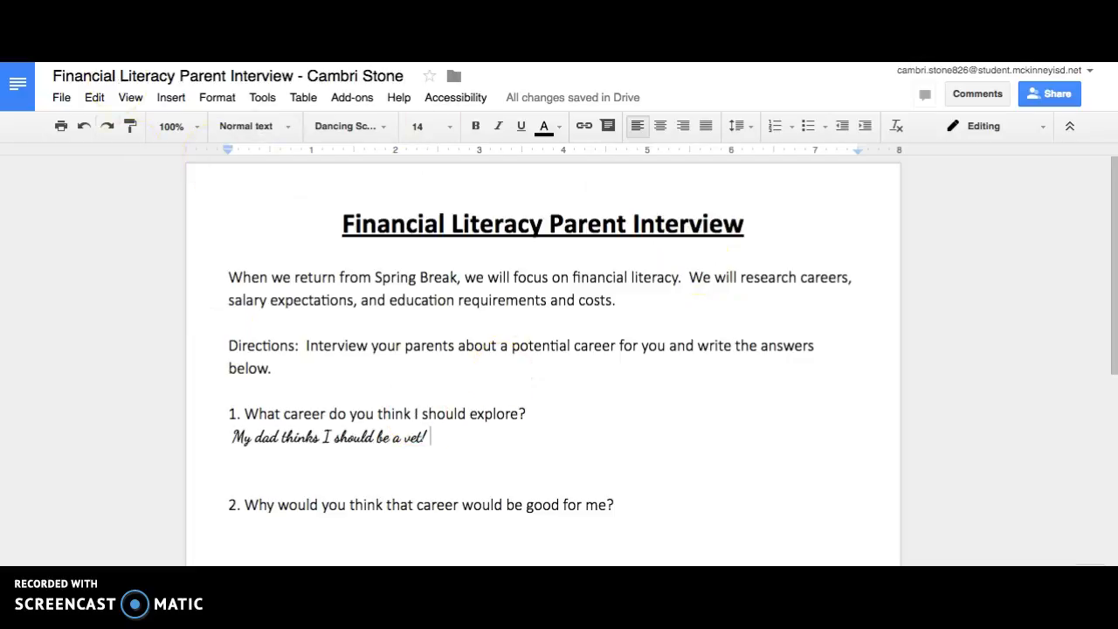
Return to the Financial Literacy Interview assignment and turn in the attached interview document.
{"action": "left_click", "coordinate": [96, 63]}
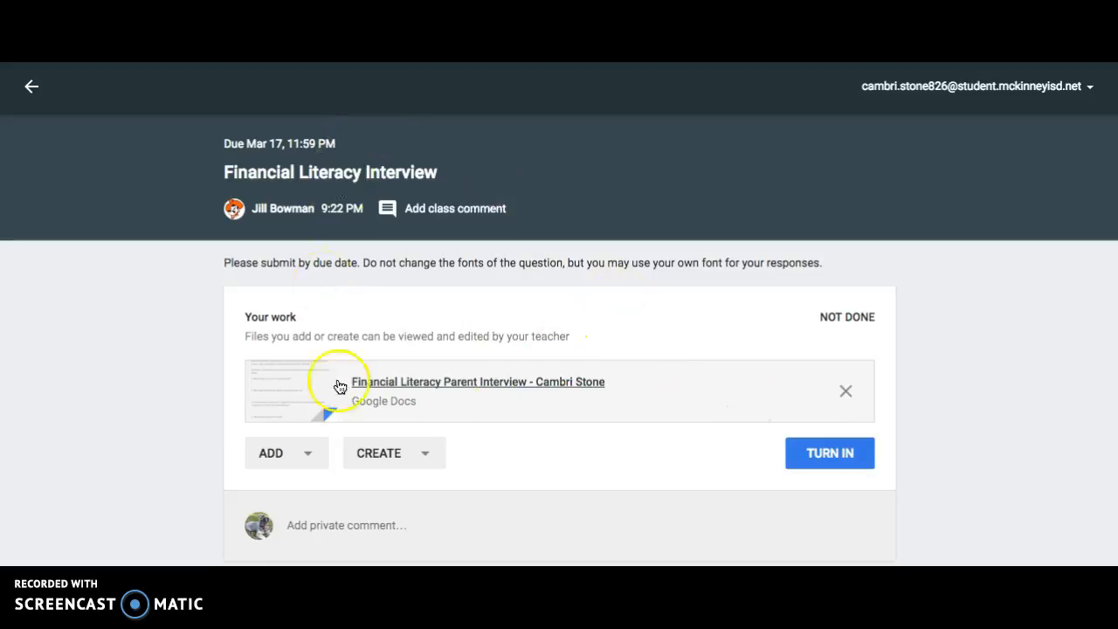
{"action": "left_click", "coordinate": [829, 466]}
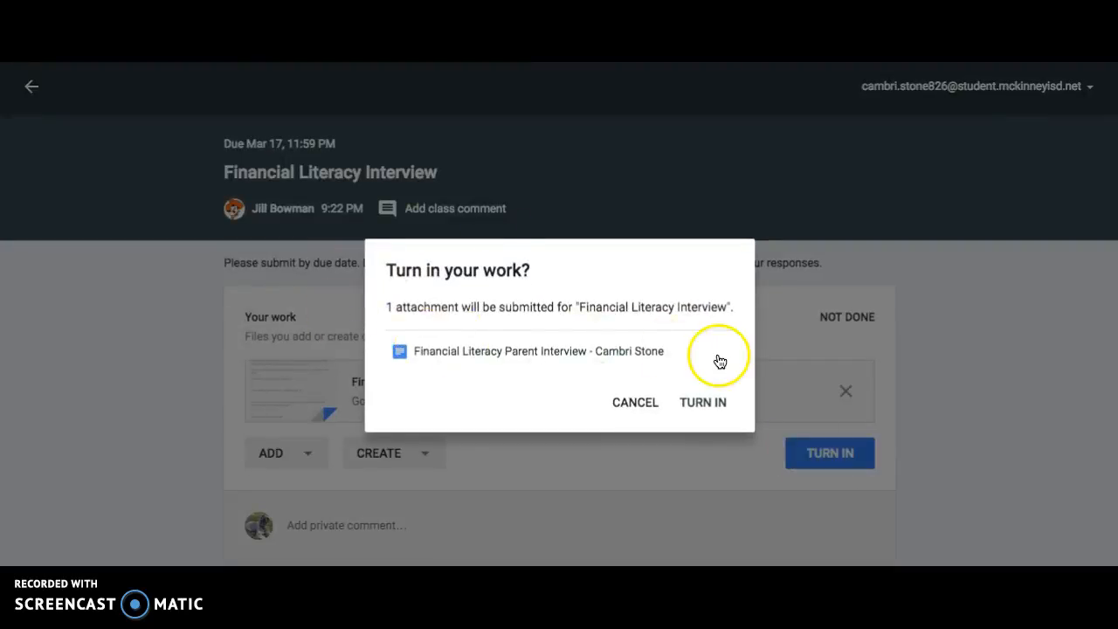
{"action": "left_click", "coordinate": [690, 406]}
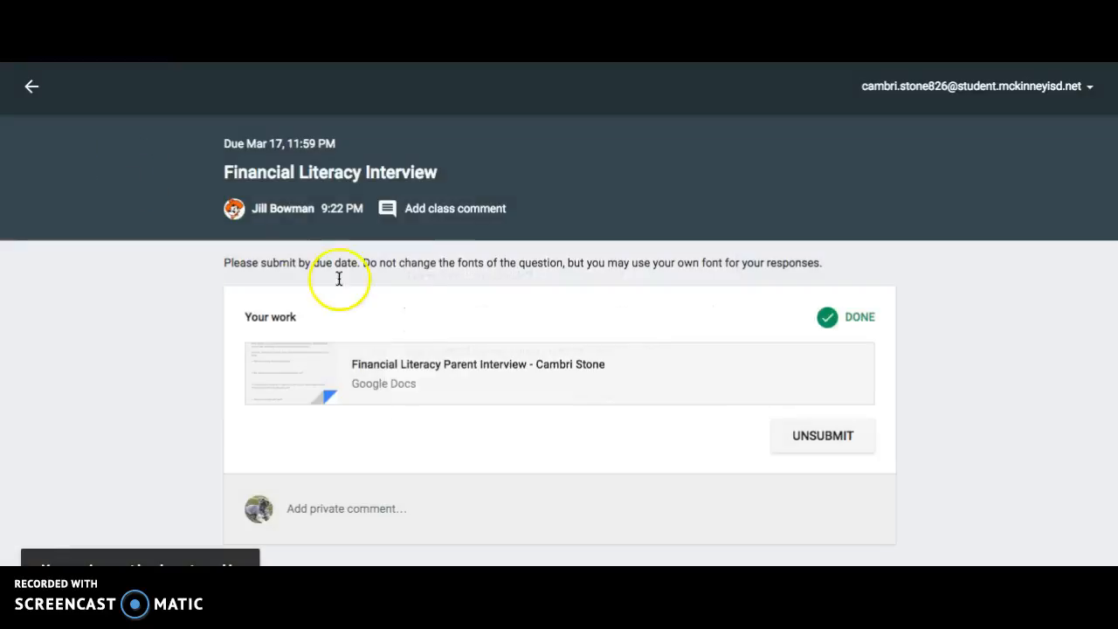
Go back to the class stream and check the status of the submitted assignment and question among the posts.
{"action": "left_click", "coordinate": [33, 86]}
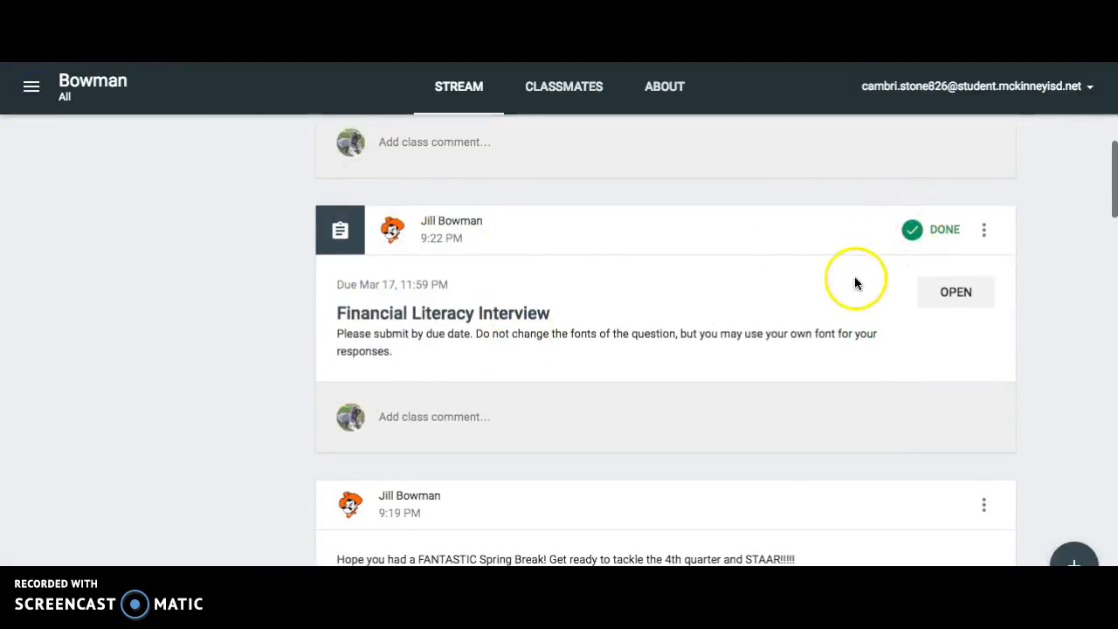
{"action": "scroll", "coordinate": [853, 279], "scroll_direction": "down", "scroll_amount": 3}
{"action": "scroll", "coordinate": [747, 284], "scroll_direction": "down", "scroll_amount": 1}
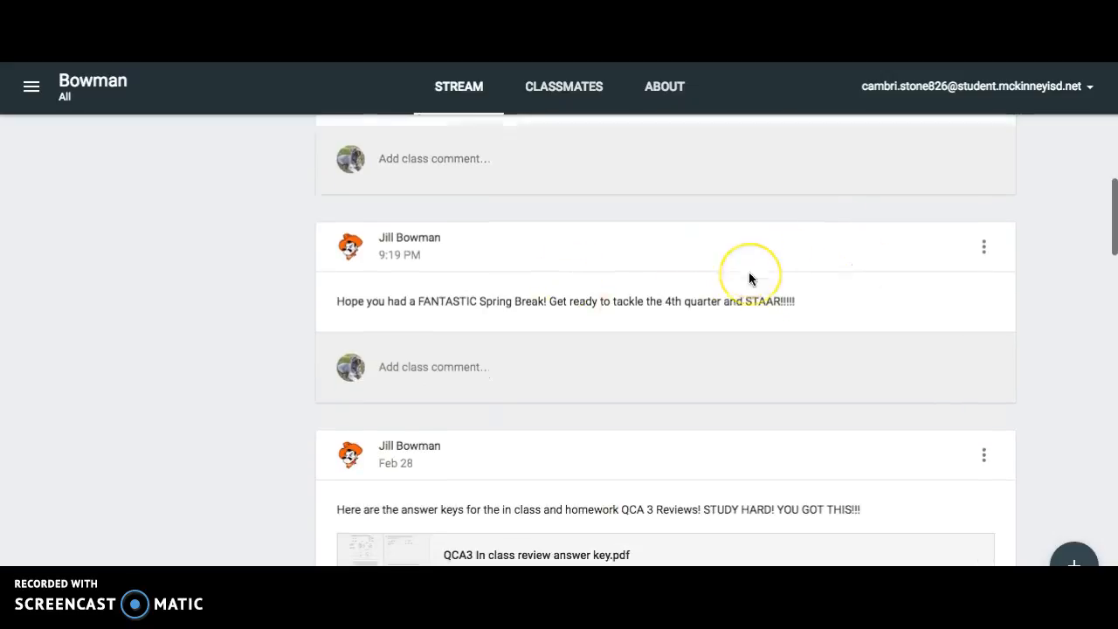
{"action": "scroll", "coordinate": [749, 280], "scroll_direction": "up", "scroll_amount": 4}
{"action": "scroll", "coordinate": [749, 273], "scroll_direction": "up", "scroll_amount": 6}
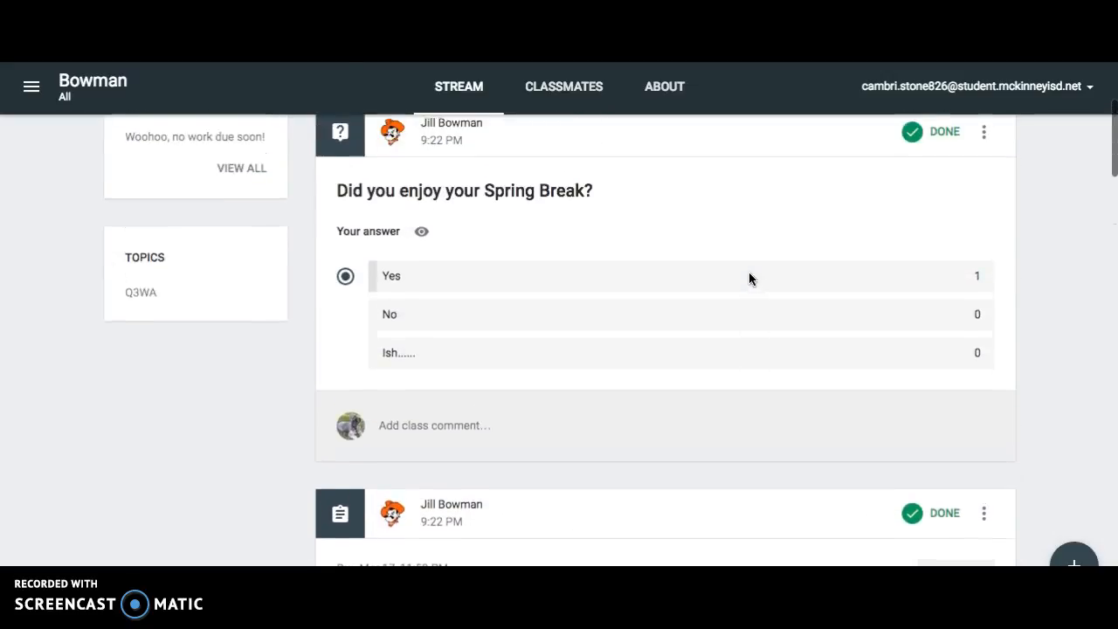
{"action": "scroll", "coordinate": [749, 279], "scroll_direction": "down", "scroll_amount": 2}
{"action": "scroll", "coordinate": [749, 278], "scroll_direction": "up", "scroll_amount": 3}
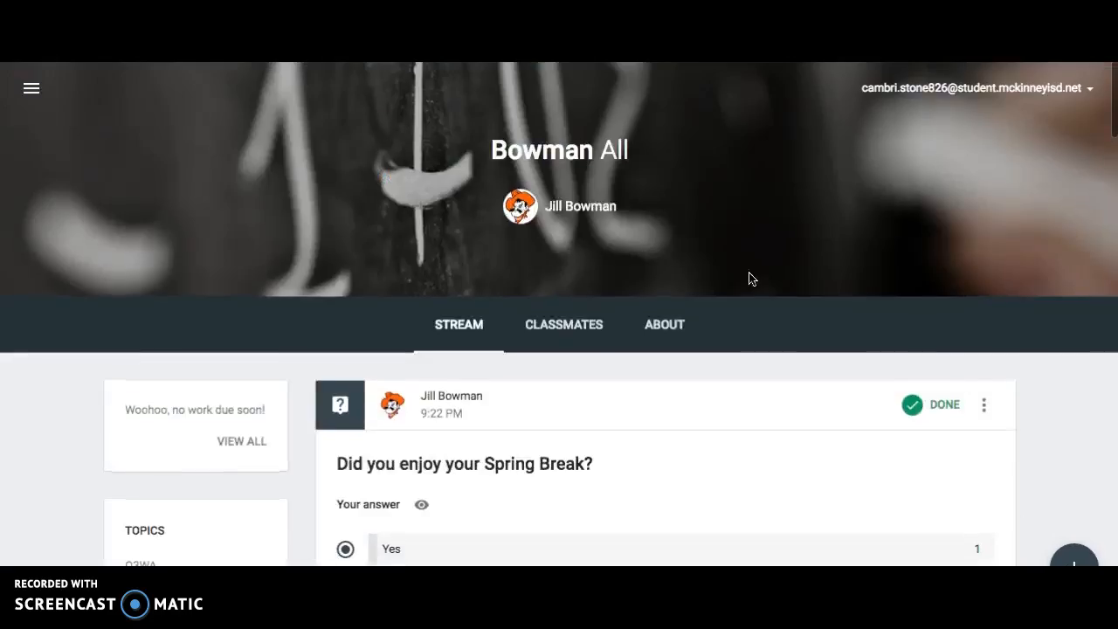
Go to the Google Classroom class overview and join the NJHS class by entering its class code.
{"action": "left_click", "coordinate": [32, 90]}
{"action": "left_click", "coordinate": [119, 84]}
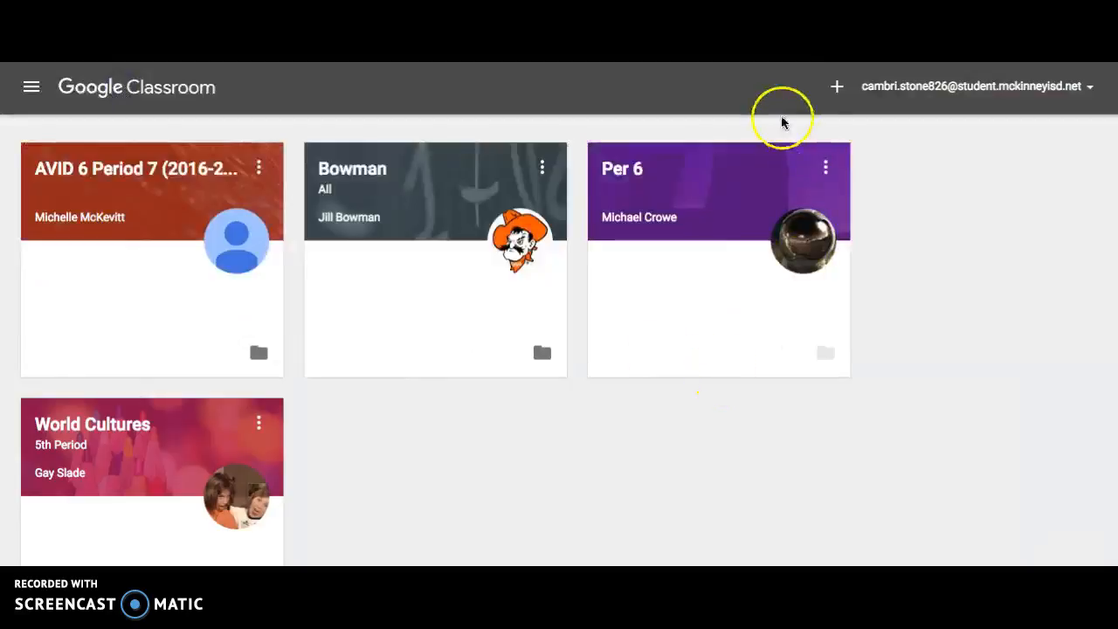
{"action": "left_click", "coordinate": [837, 88]}
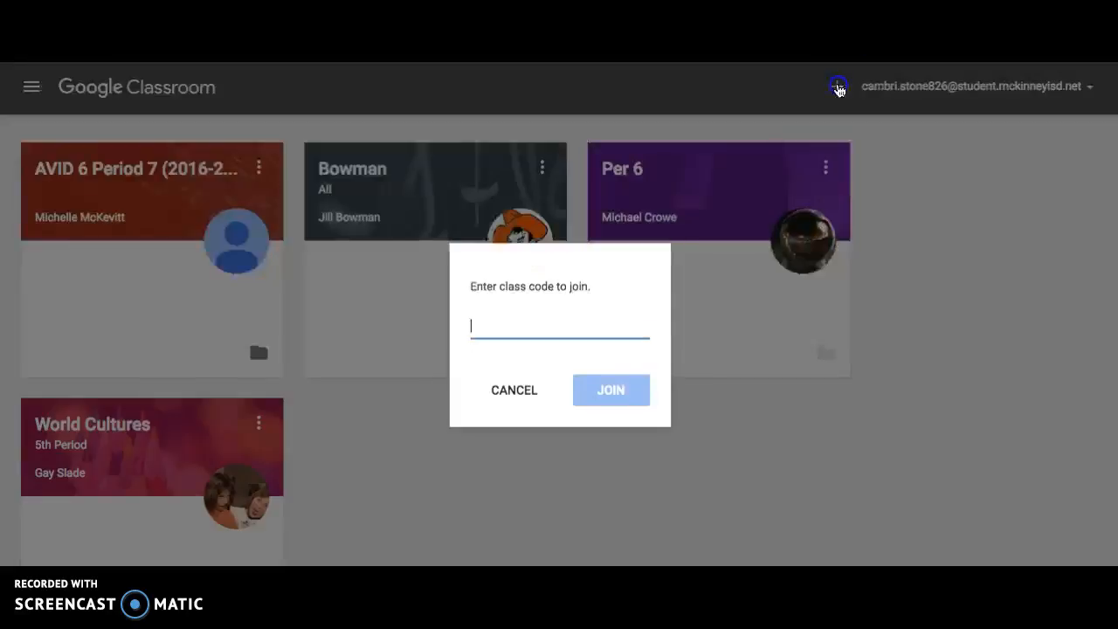
{"action": "left_click", "coordinate": [598, 323]}
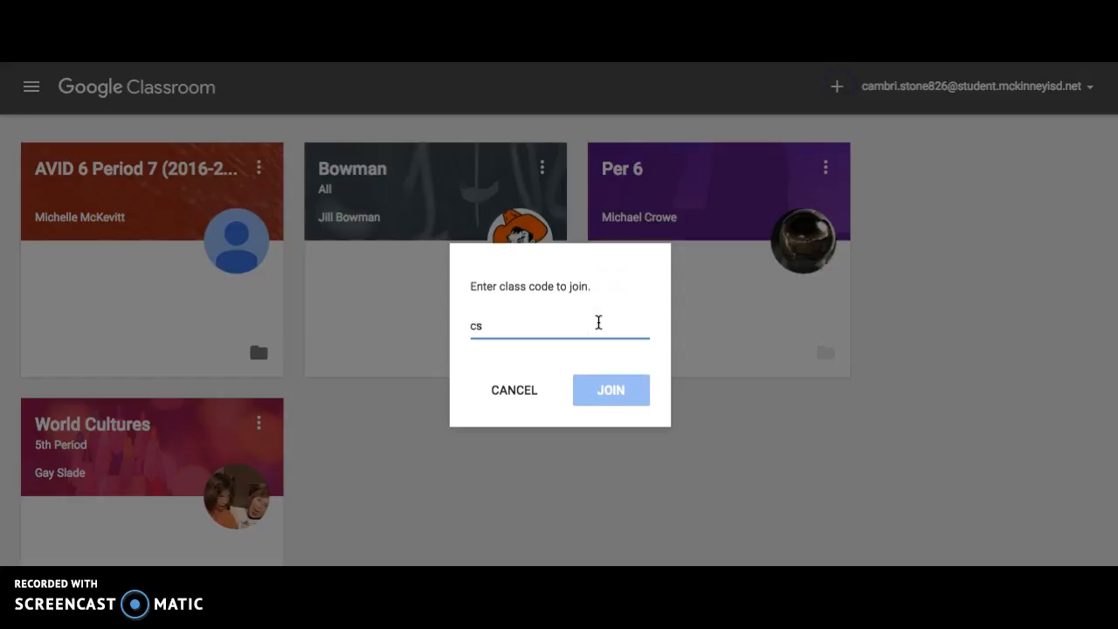
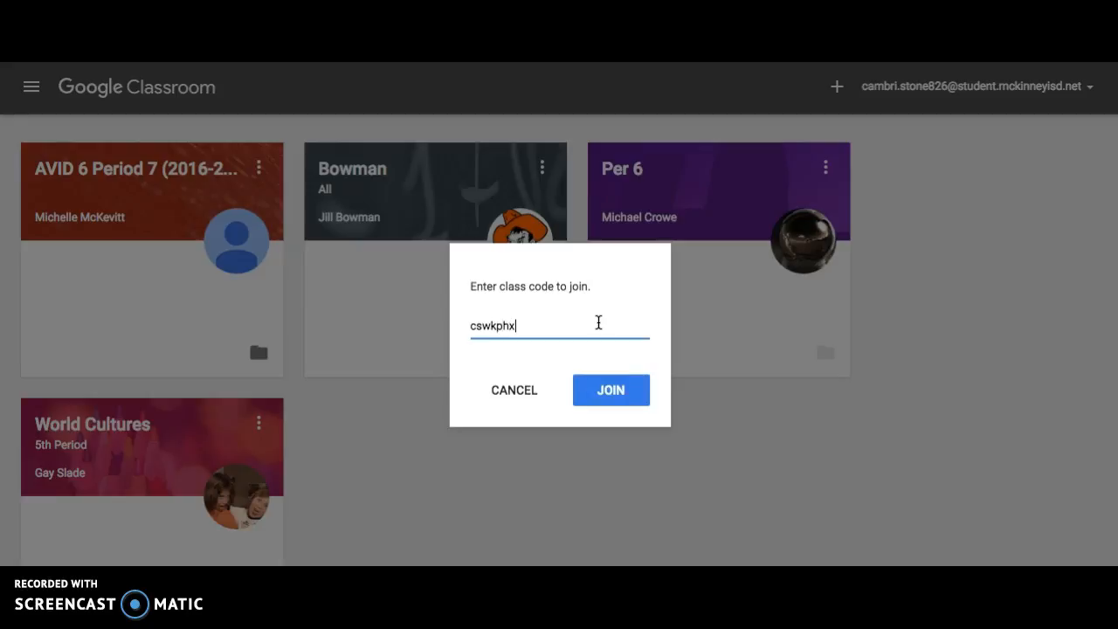
{"action": "left_click", "coordinate": [622, 393]}
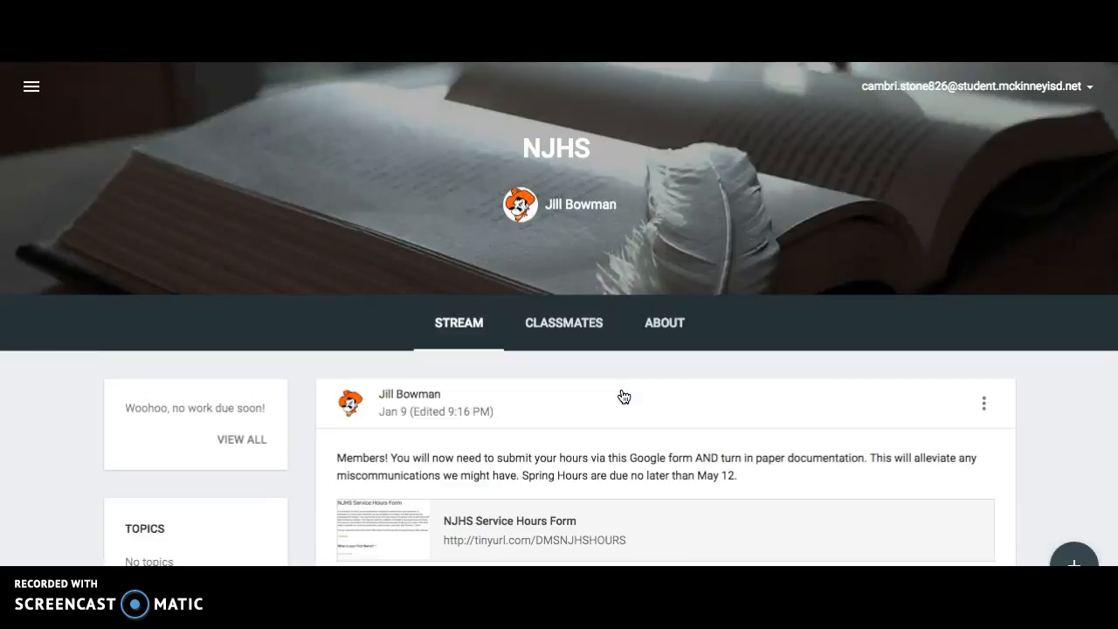
{"action": "scroll", "coordinate": [624, 396], "scroll_direction": "down", "scroll_amount": 4}
{"action": "scroll", "coordinate": [620, 395], "scroll_direction": "up", "scroll_amount": 4}
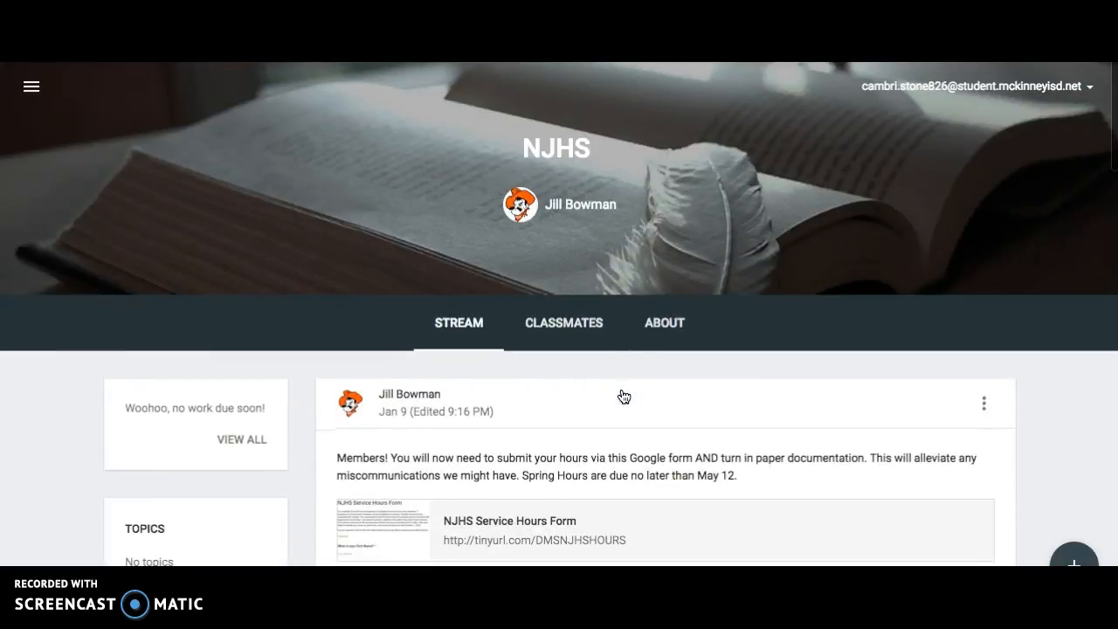
Switch to the teacher's default school account and open the student roster of the NJHS class.
{"action": "left_click", "coordinate": [1056, 80]}
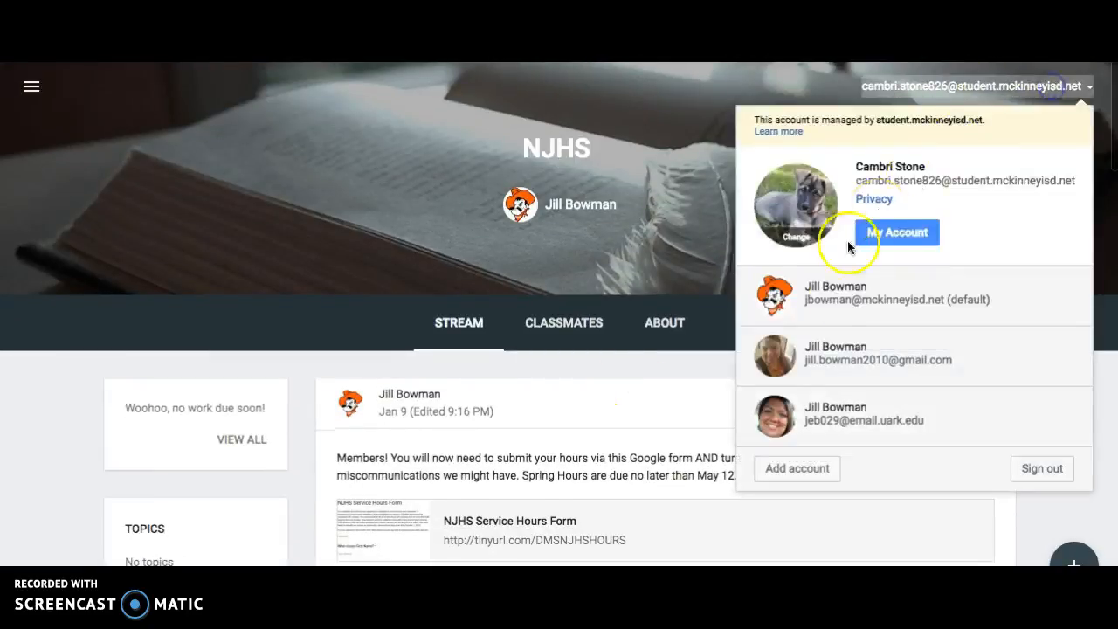
{"action": "left_click", "coordinate": [836, 297]}
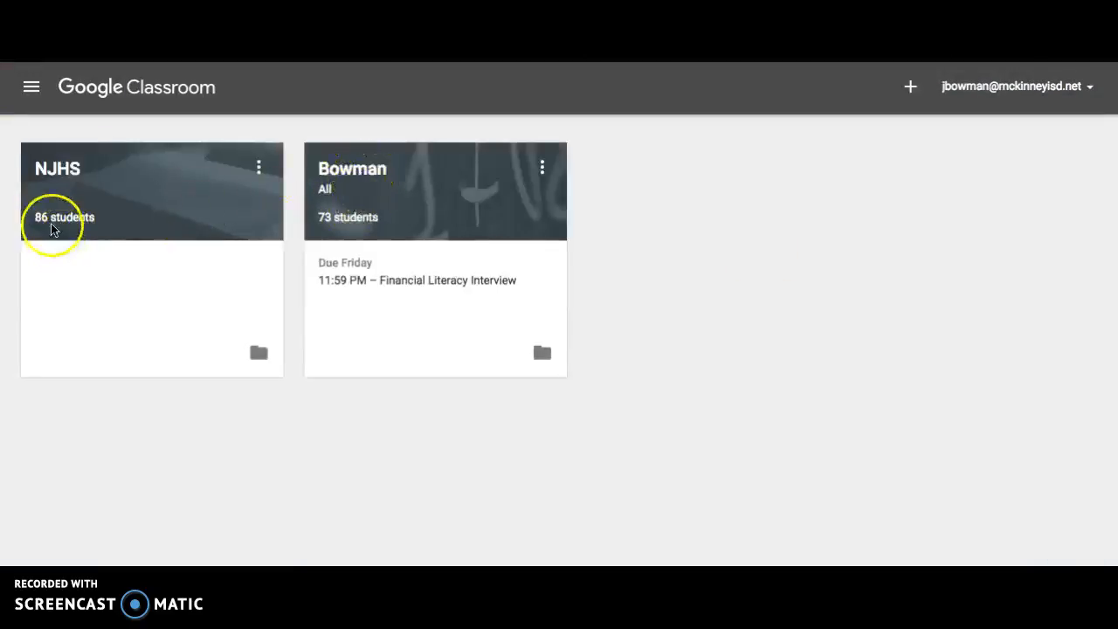
{"action": "left_click", "coordinate": [54, 170]}
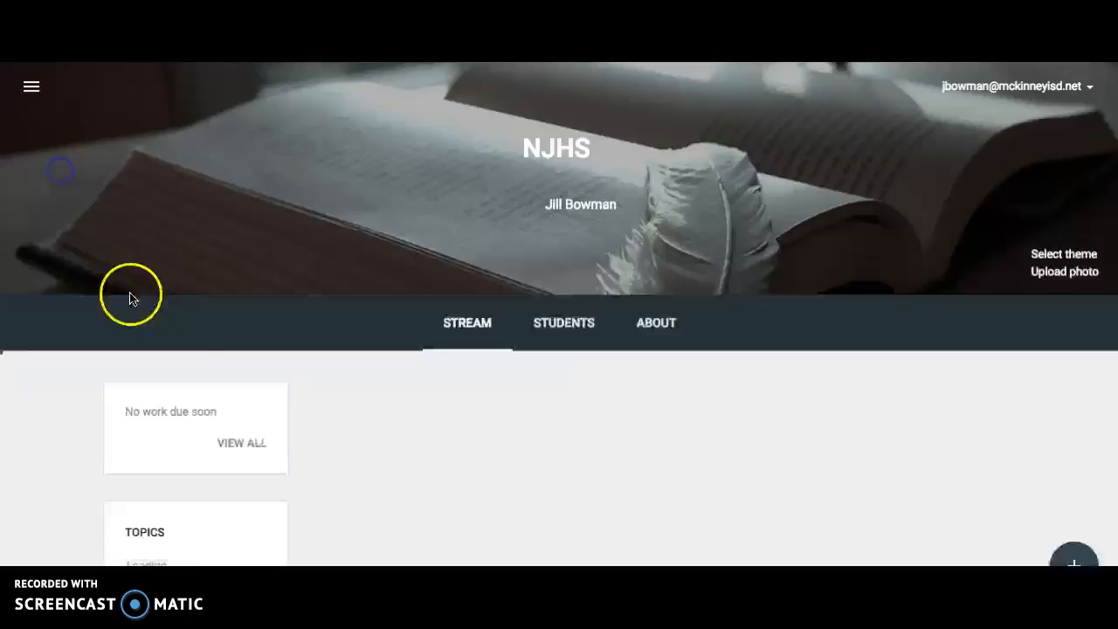
{"action": "left_click", "coordinate": [564, 323]}
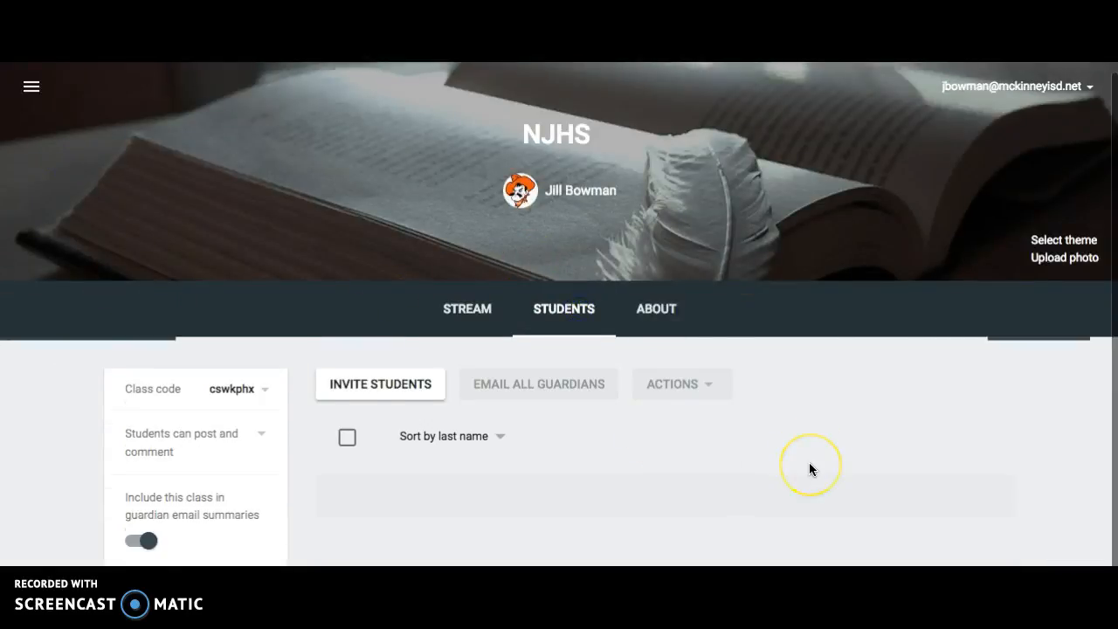
Find the newly joined student in the NJHS roster, select that student and remove them from the class.
{"action": "scroll", "coordinate": [809, 462], "scroll_direction": "down", "scroll_amount": 1}
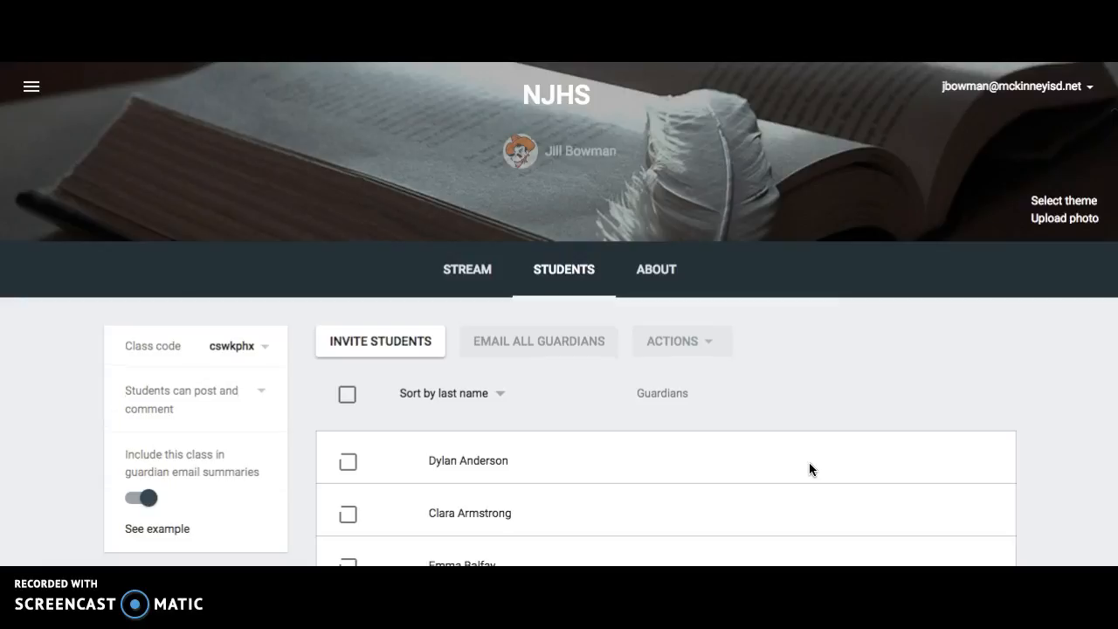
{"action": "scroll", "coordinate": [809, 467], "scroll_direction": "down", "scroll_amount": 10}
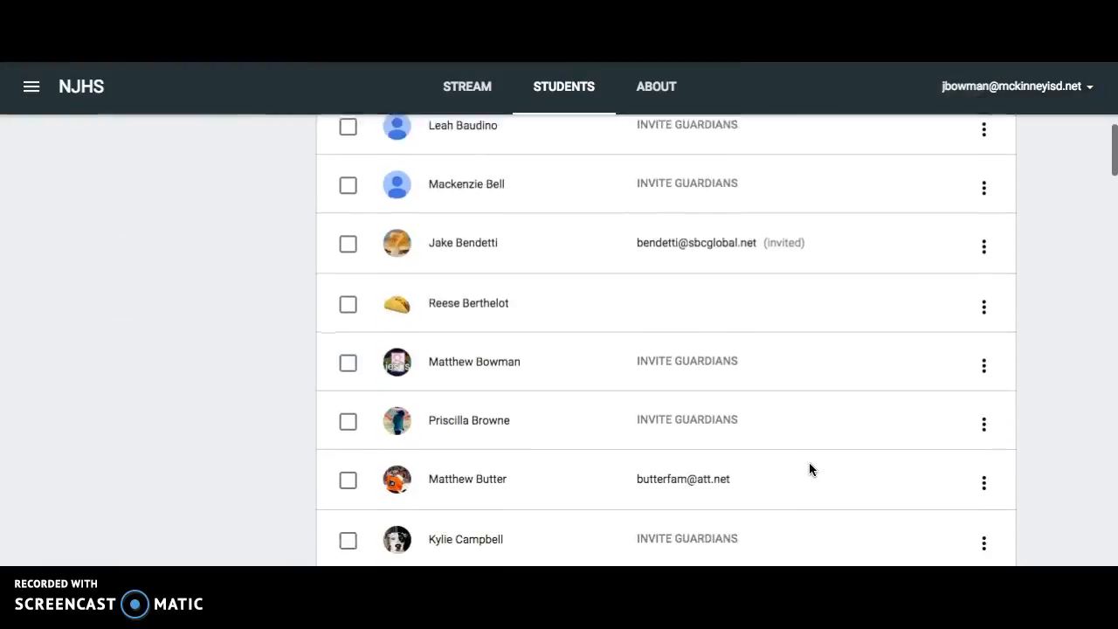
{"action": "scroll", "coordinate": [809, 469], "scroll_direction": "down", "scroll_amount": 10}
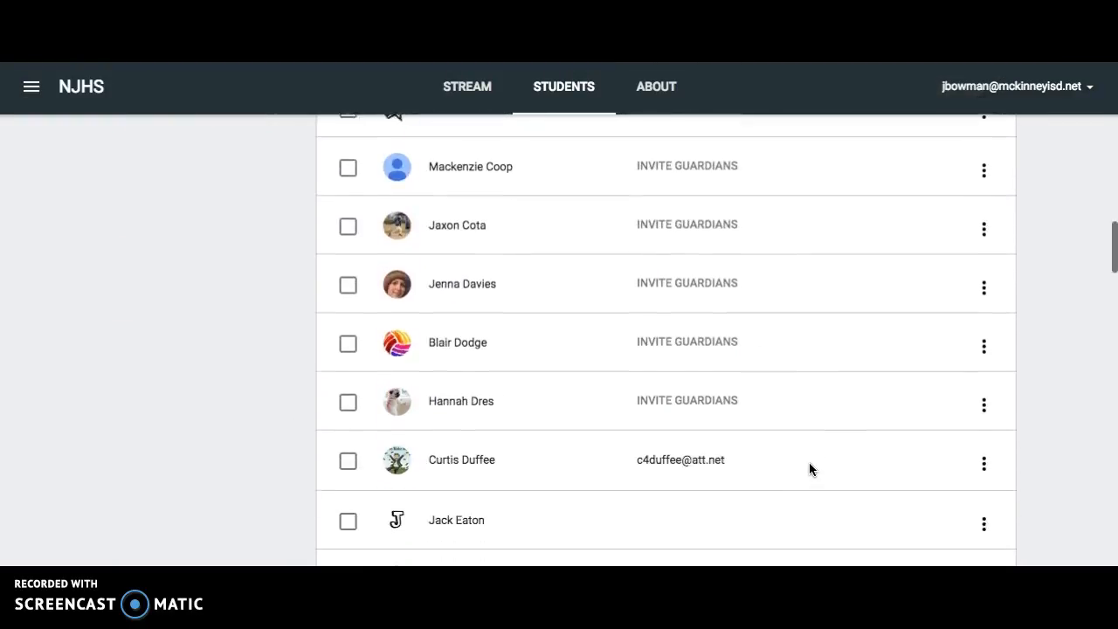
{"action": "scroll", "coordinate": [809, 470], "scroll_direction": "down", "scroll_amount": 15}
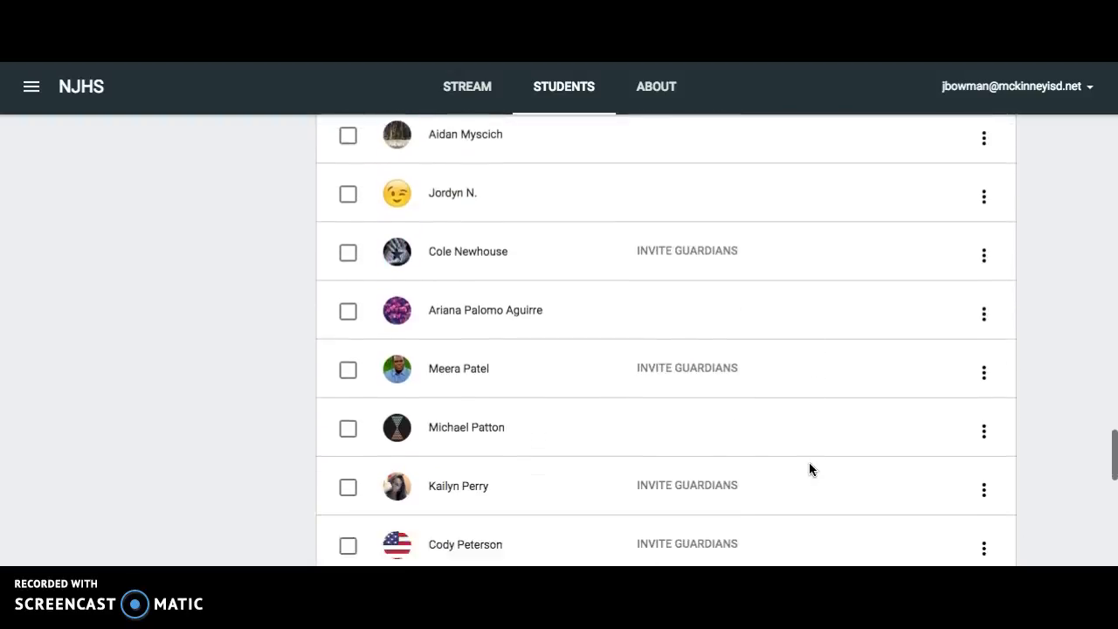
{"action": "scroll", "coordinate": [809, 469], "scroll_direction": "down", "scroll_amount": 6}
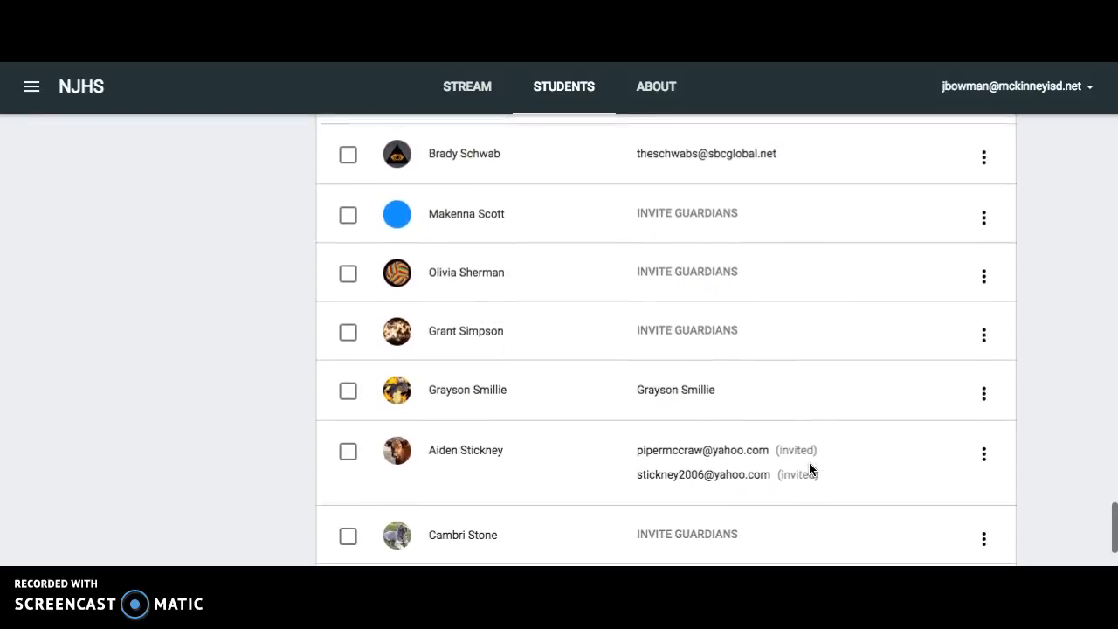
{"action": "left_click", "coordinate": [349, 294]}
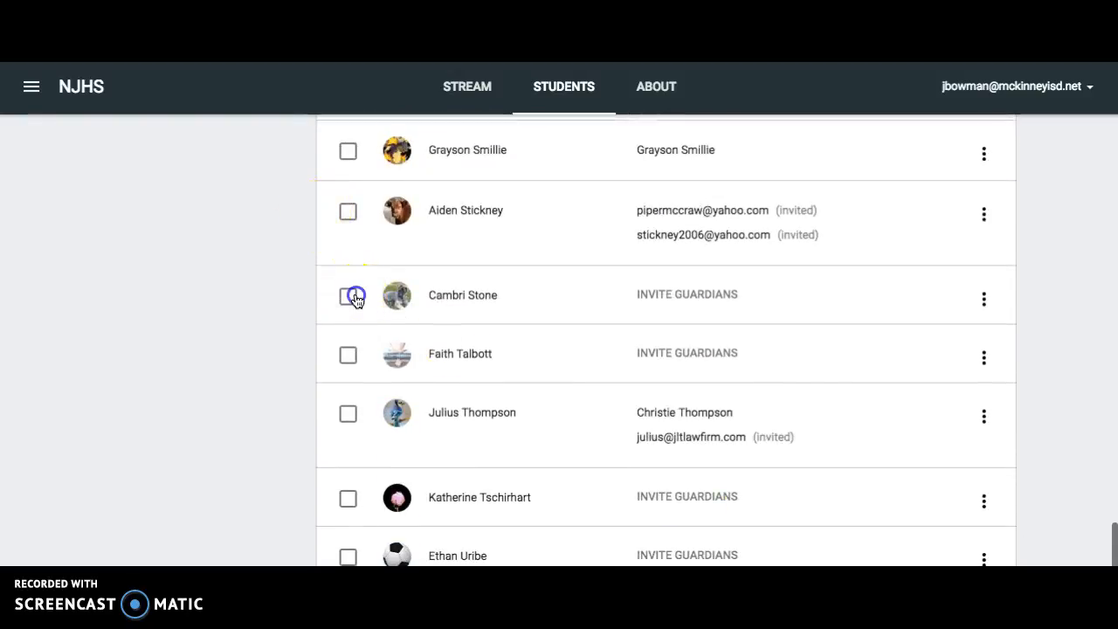
{"action": "left_click", "coordinate": [984, 299]}
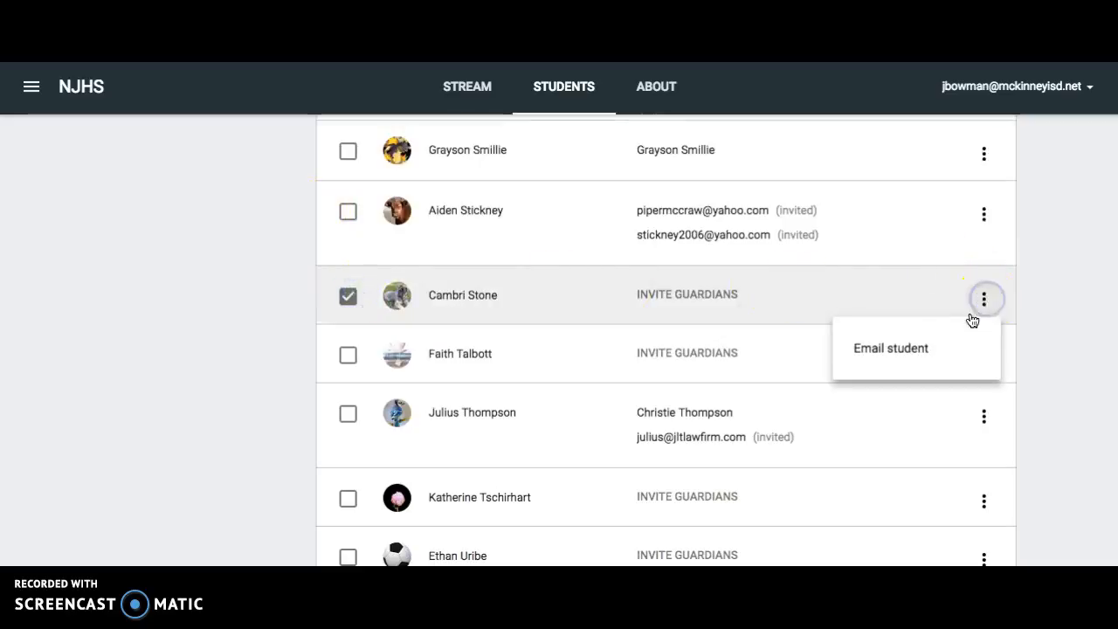
{"action": "left_click", "coordinate": [324, 284]}
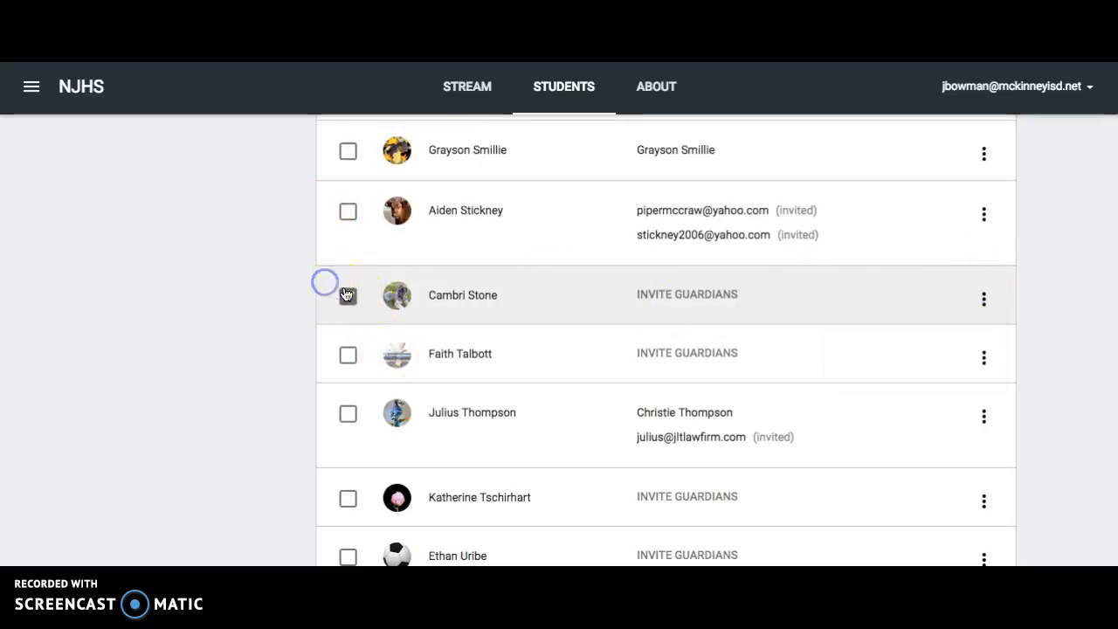
{"action": "scroll", "coordinate": [349, 300], "scroll_direction": "up", "scroll_amount": 20}
{"action": "scroll", "coordinate": [352, 301], "scroll_direction": "up", "scroll_amount": 5}
{"action": "left_click", "coordinate": [414, 407]}
{"action": "left_click", "coordinate": [704, 395]}
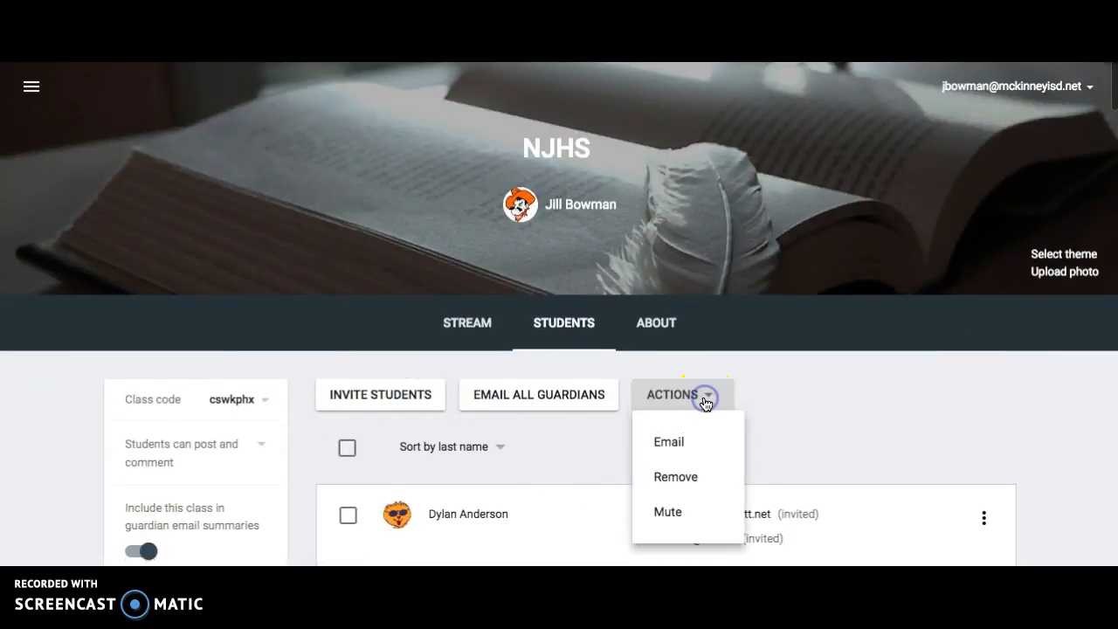
{"action": "left_click", "coordinate": [696, 476]}
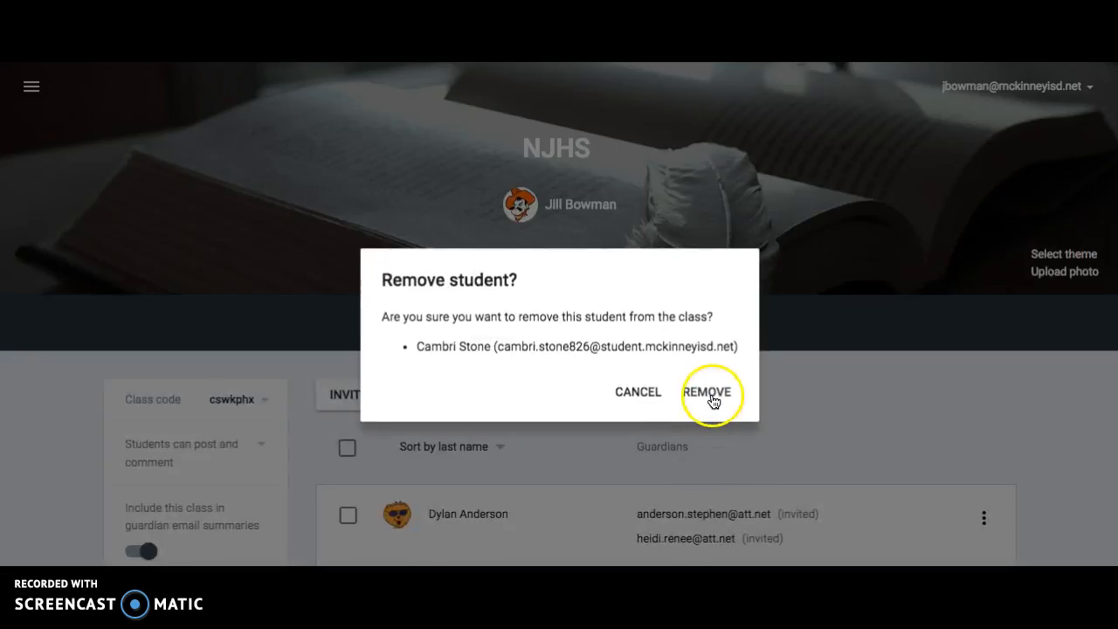
{"action": "left_click", "coordinate": [713, 399]}
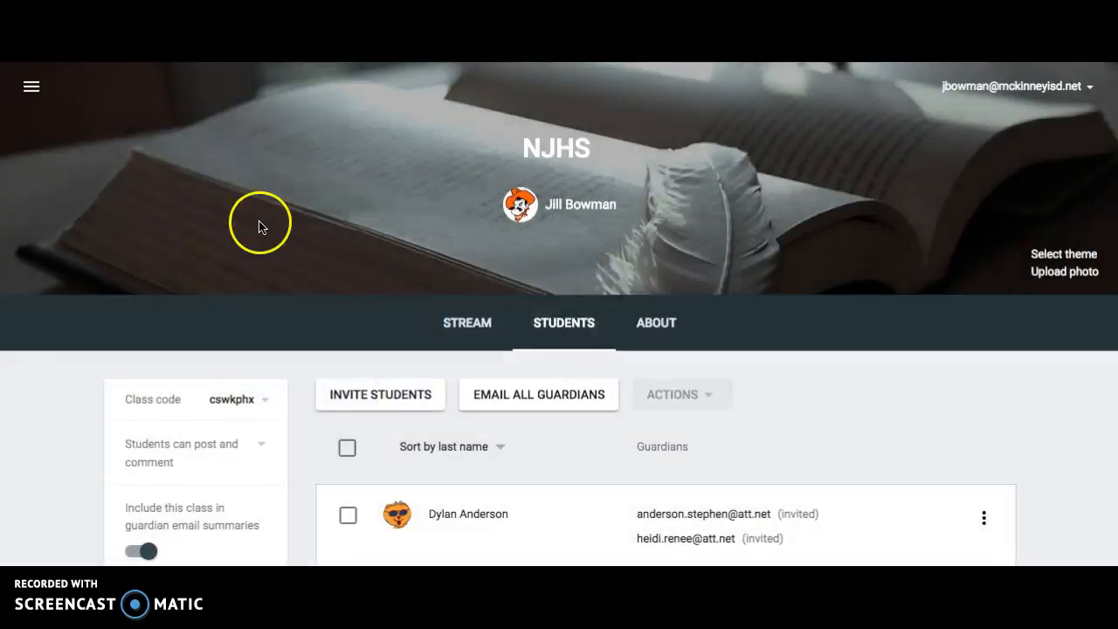
Open the Bowman All class stream and check the done and not-done counts on the question and the assignment.
{"action": "left_click", "coordinate": [31, 86]}
{"action": "left_click", "coordinate": [98, 346]}
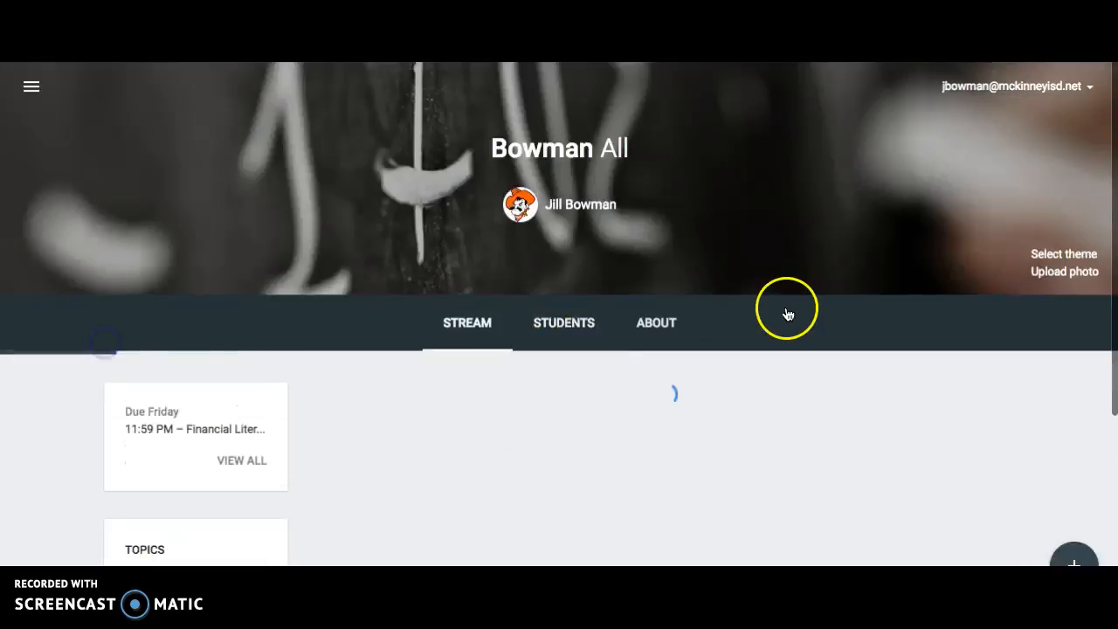
{"action": "scroll", "coordinate": [917, 486], "scroll_direction": "down", "scroll_amount": 2}
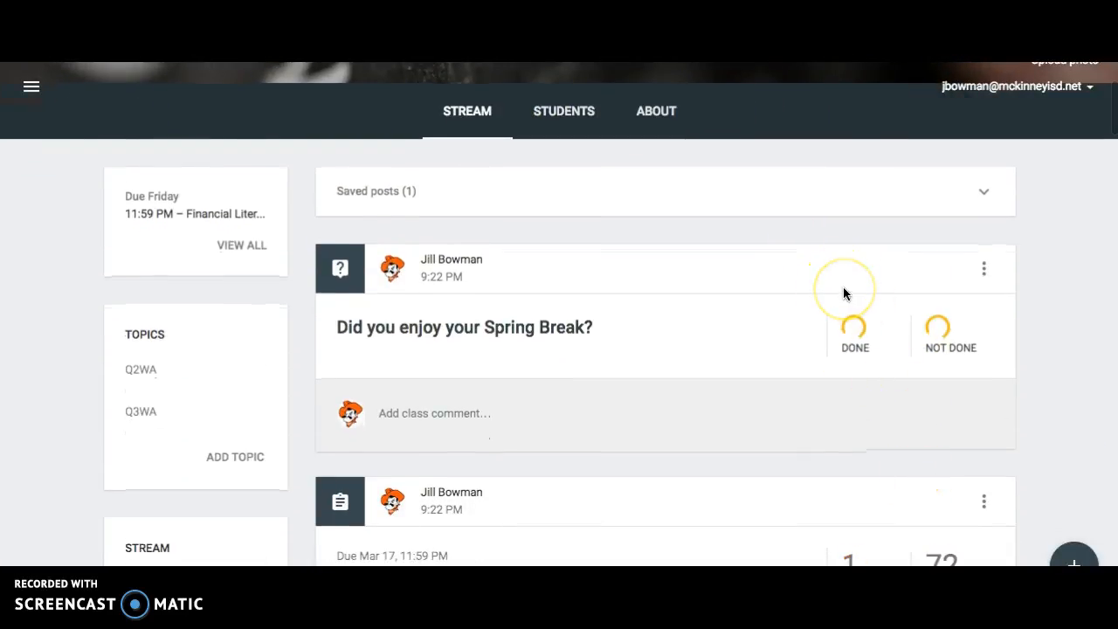
{"action": "scroll", "coordinate": [843, 293], "scroll_direction": "down", "scroll_amount": 2}
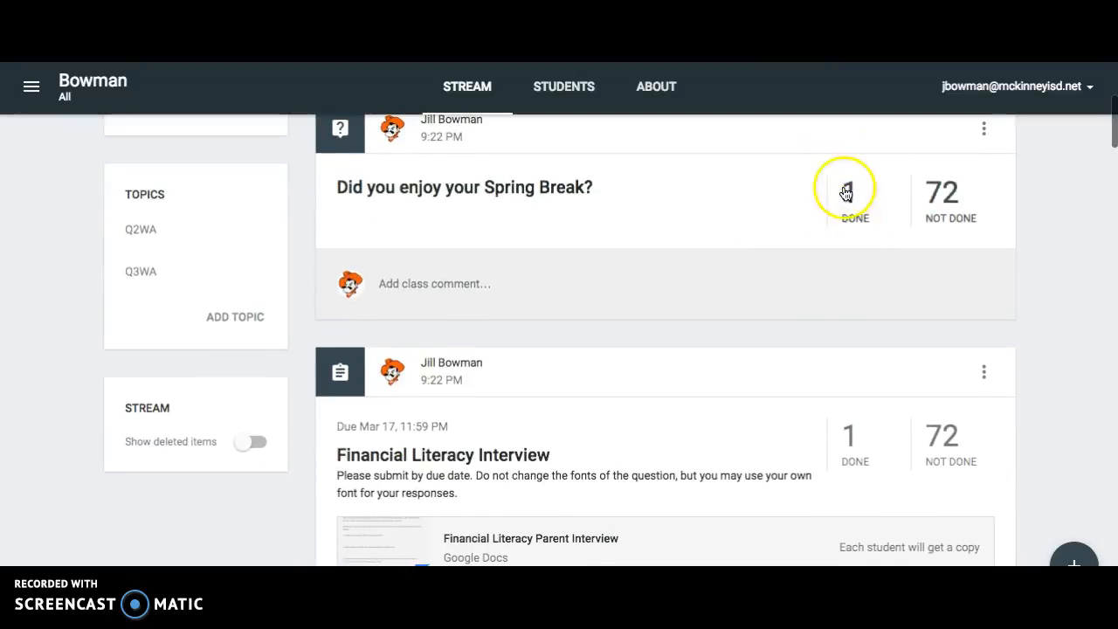
{"action": "scroll", "coordinate": [846, 228], "scroll_direction": "down", "scroll_amount": 1}
{"action": "scroll", "coordinate": [865, 407], "scroll_direction": "down", "scroll_amount": 1}
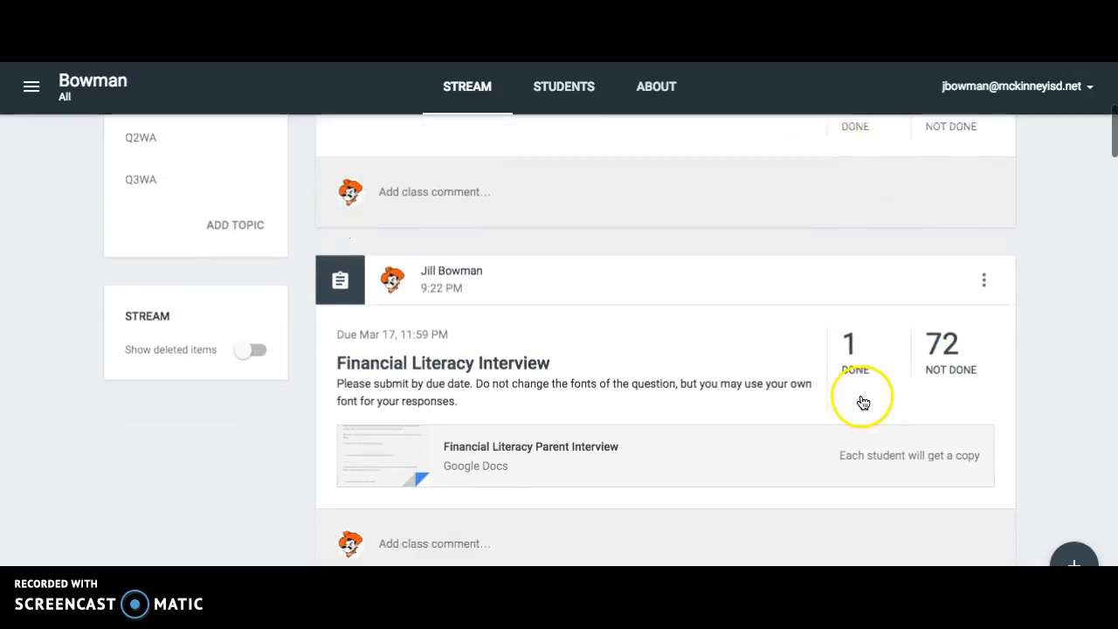
Open the completed student work for Financial Literacy Interview, view the submitted interview document and close it.
{"action": "left_click", "coordinate": [853, 323]}
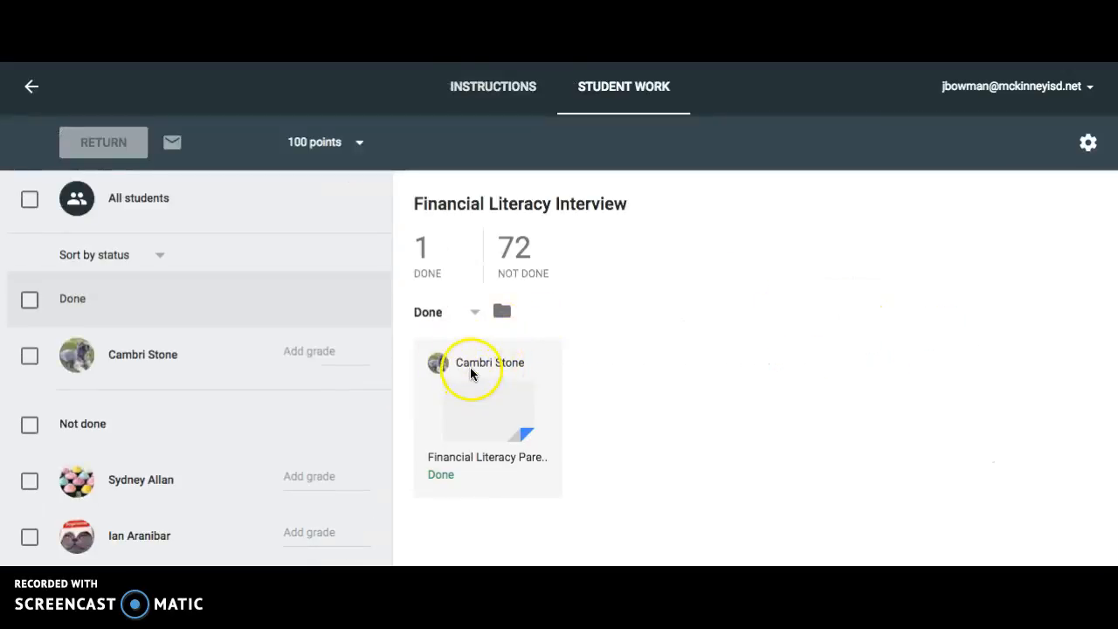
{"action": "left_click", "coordinate": [478, 416]}
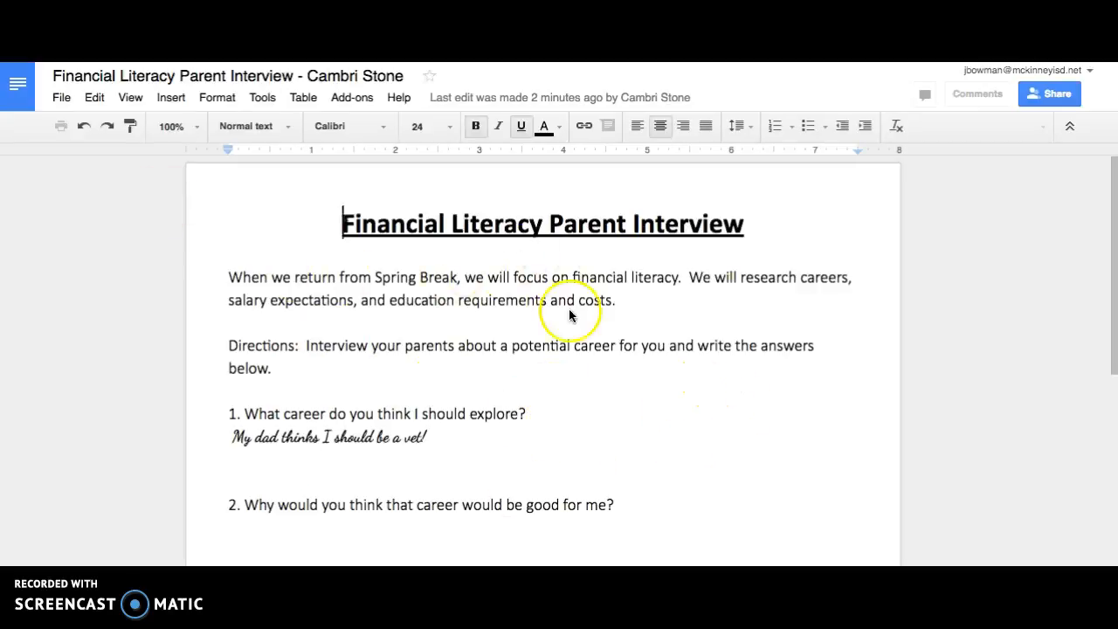
{"action": "key", "text": "super+w"}
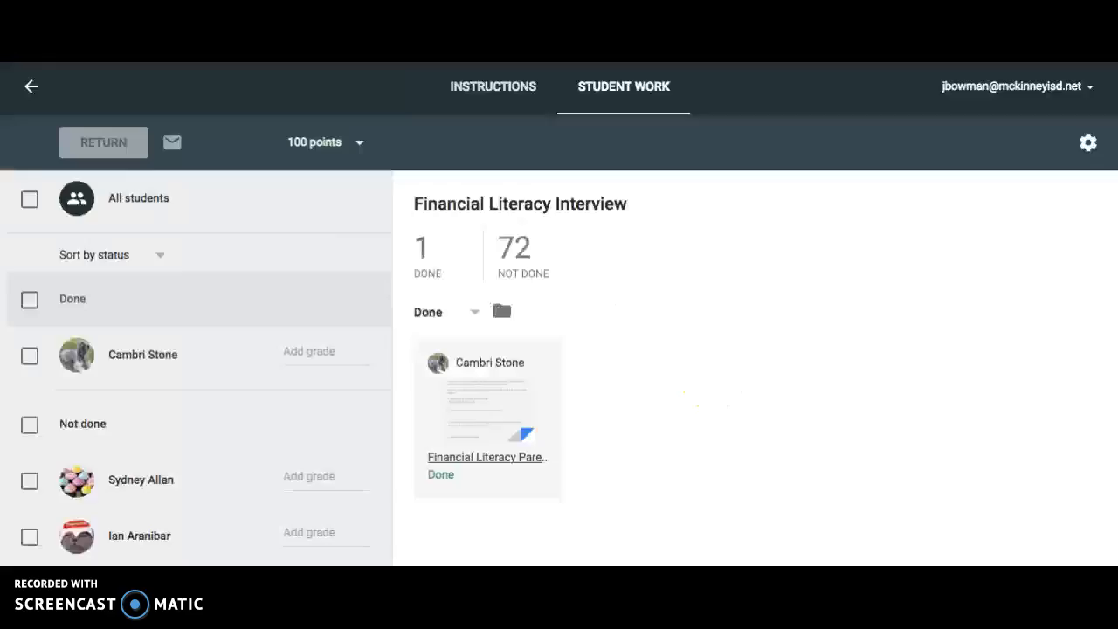
Grade the submitted interview 100 and return it to the student with the private comment "Great Job!".
{"action": "left_click", "coordinate": [291, 358]}
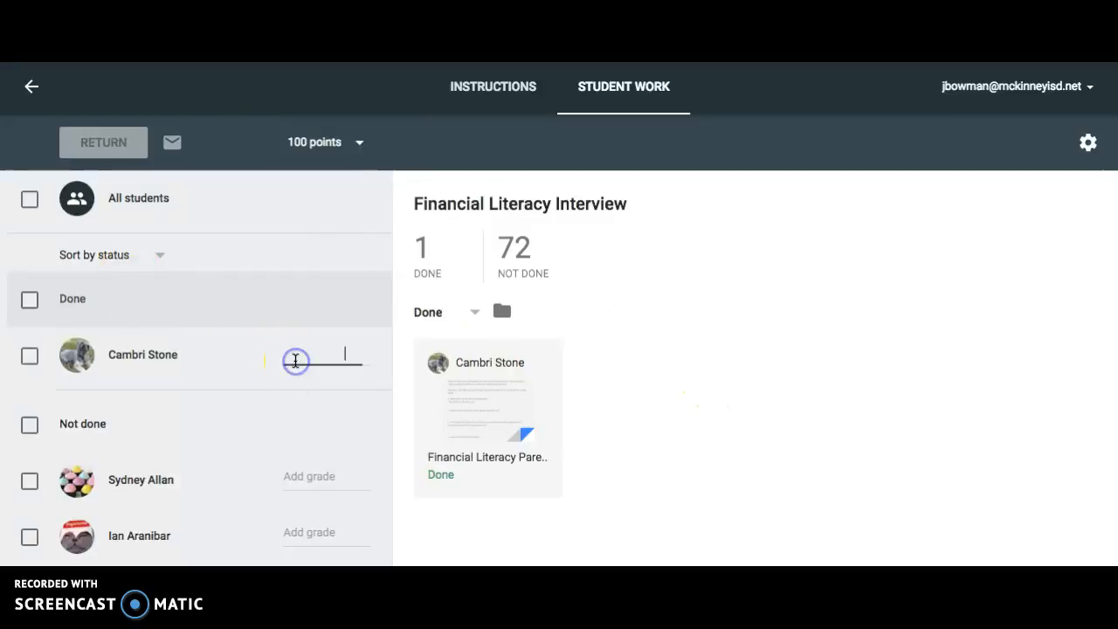
{"action": "type", "text": "100"}
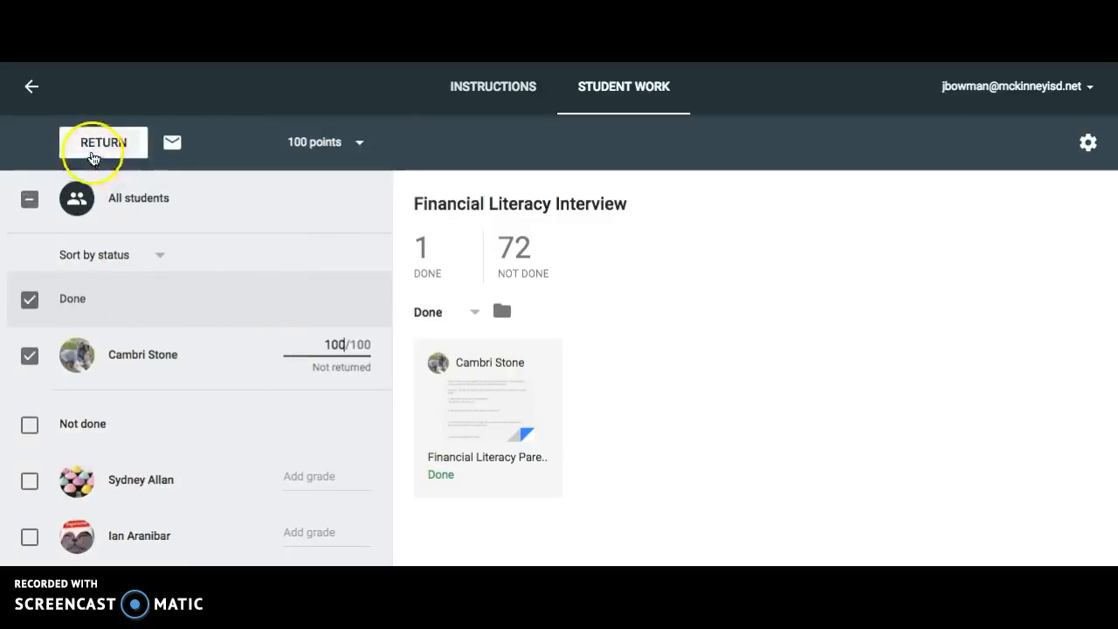
{"action": "left_click", "coordinate": [103, 143]}
{"action": "type", "text": "Great"}
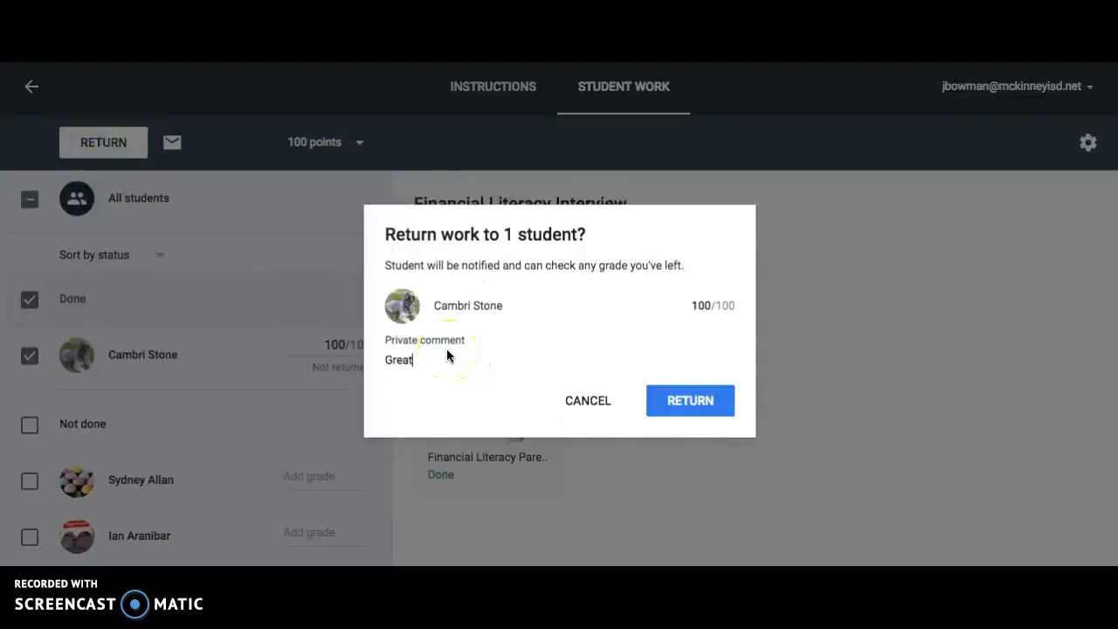
{"action": "type", "text": " Job!"}
{"action": "left_click", "coordinate": [697, 403]}
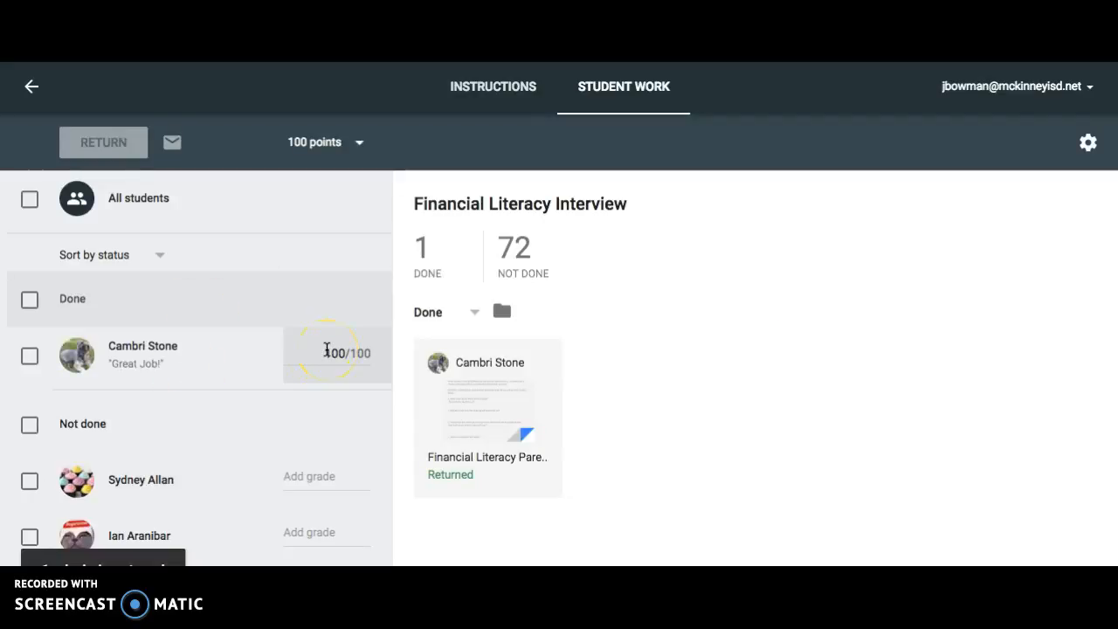
{"action": "left_click", "coordinate": [356, 143]}
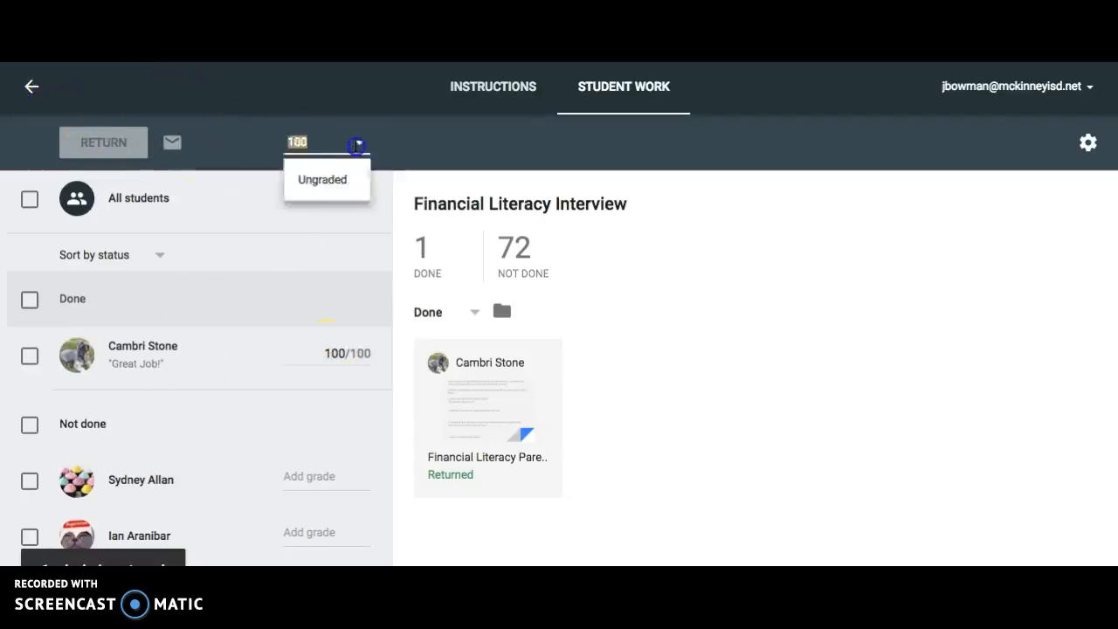
{"action": "left_click", "coordinate": [210, 165]}
Go back to the class stream and open the student answers to "Did you enjoy your Spring Break?".
{"action": "left_click", "coordinate": [32, 90]}
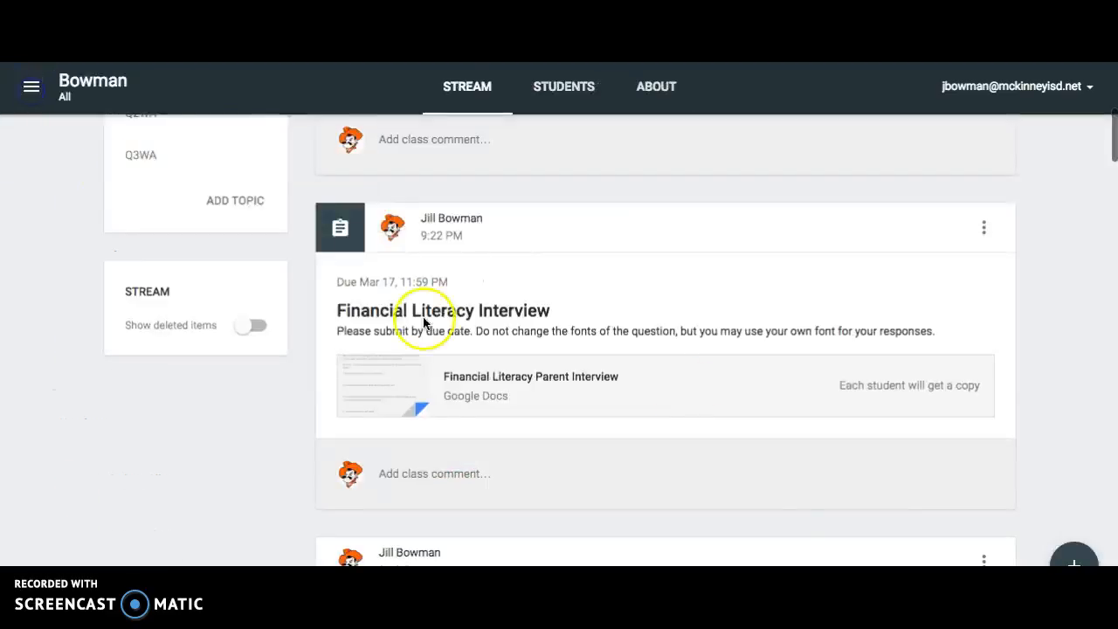
{"action": "scroll", "coordinate": [763, 386], "scroll_direction": "up", "scroll_amount": 2}
{"action": "scroll", "coordinate": [763, 392], "scroll_direction": "up", "scroll_amount": 1}
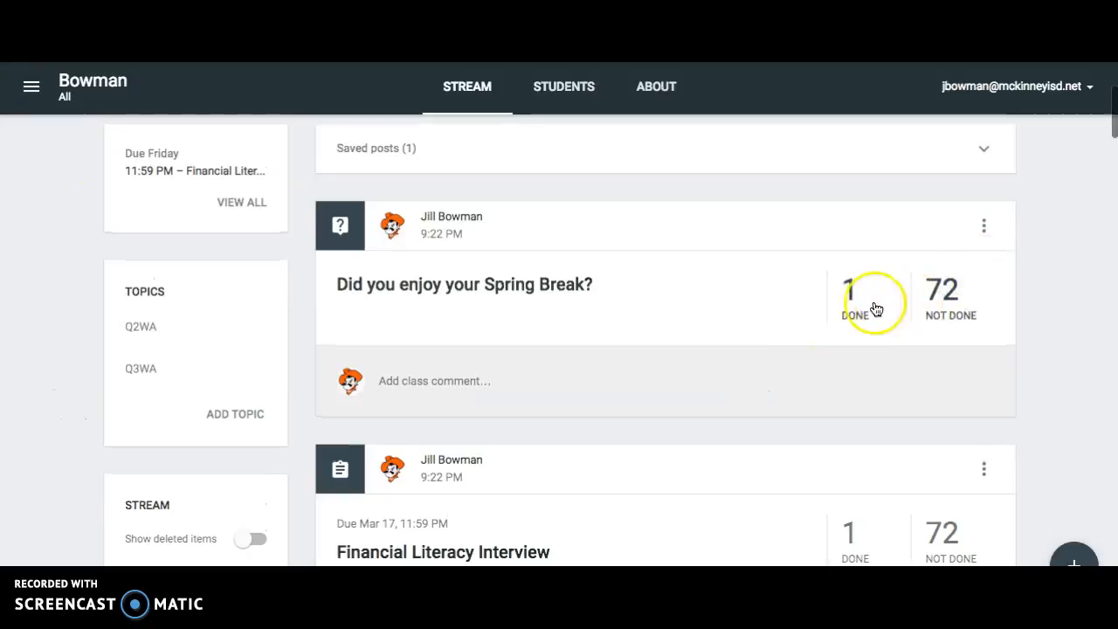
{"action": "left_click", "coordinate": [859, 303]}
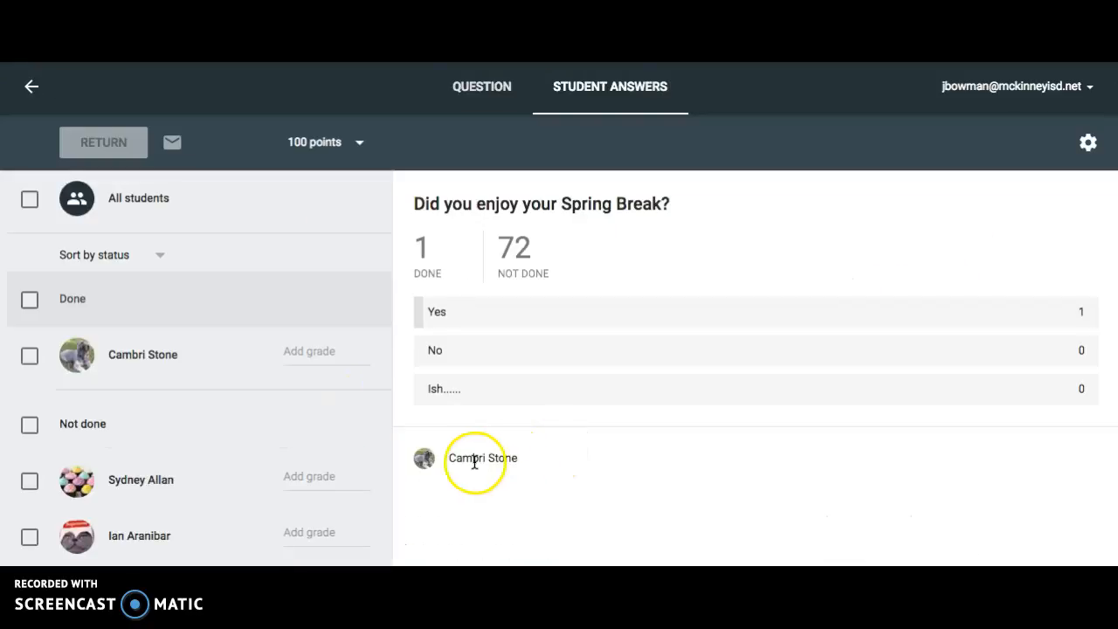
Grade the student's answer to the question 100, return it without a comment, and go back to the class stream.
{"action": "left_click", "coordinate": [298, 354]}
{"action": "type", "text": "100"}
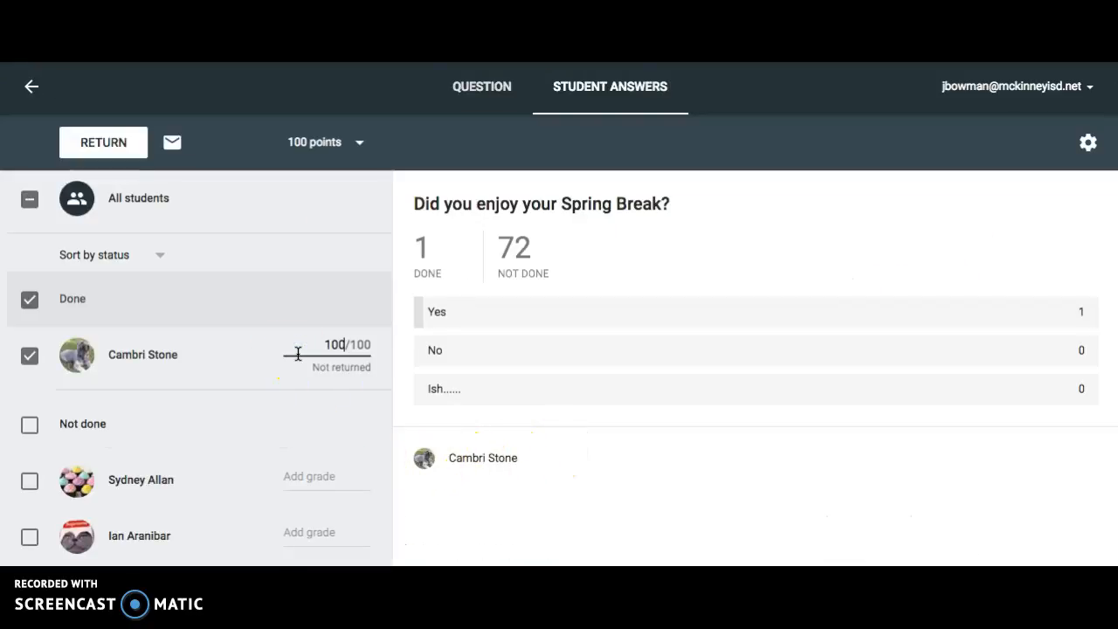
{"action": "left_click", "coordinate": [109, 140]}
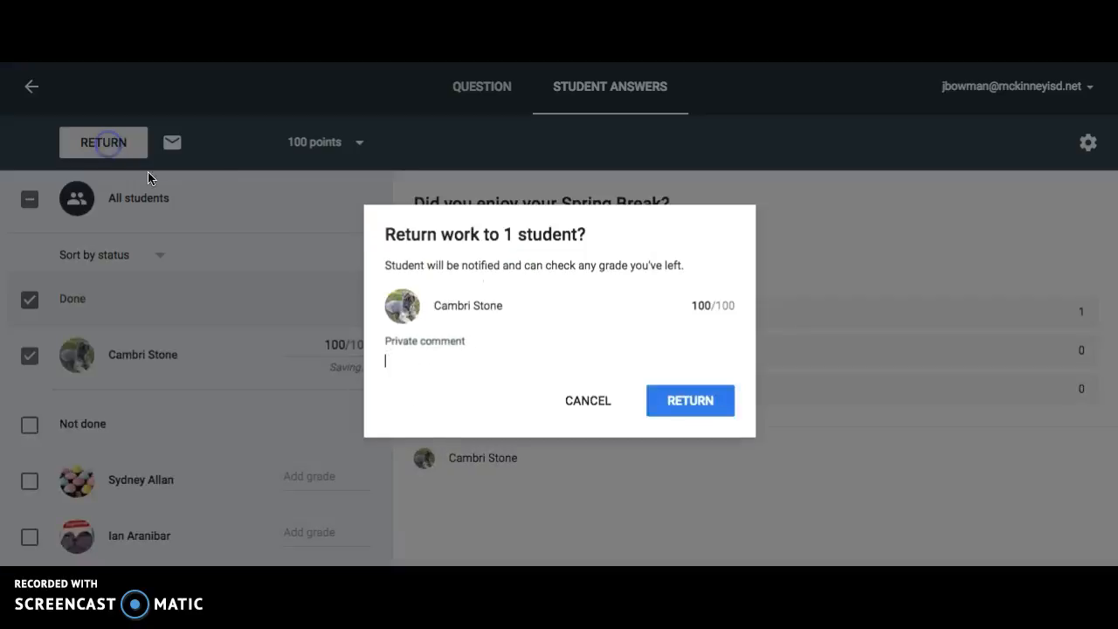
{"action": "left_click", "coordinate": [693, 367]}
{"action": "left_click", "coordinate": [694, 399]}
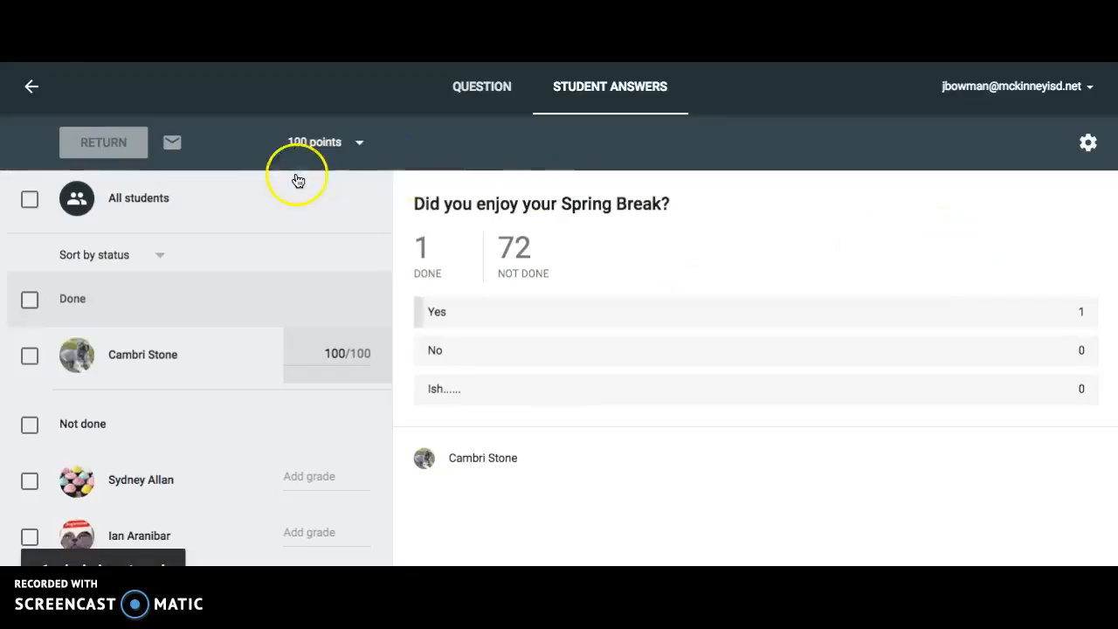
{"action": "left_click", "coordinate": [32, 85]}
{"action": "scroll", "coordinate": [777, 351], "scroll_direction": "up", "scroll_amount": 3}
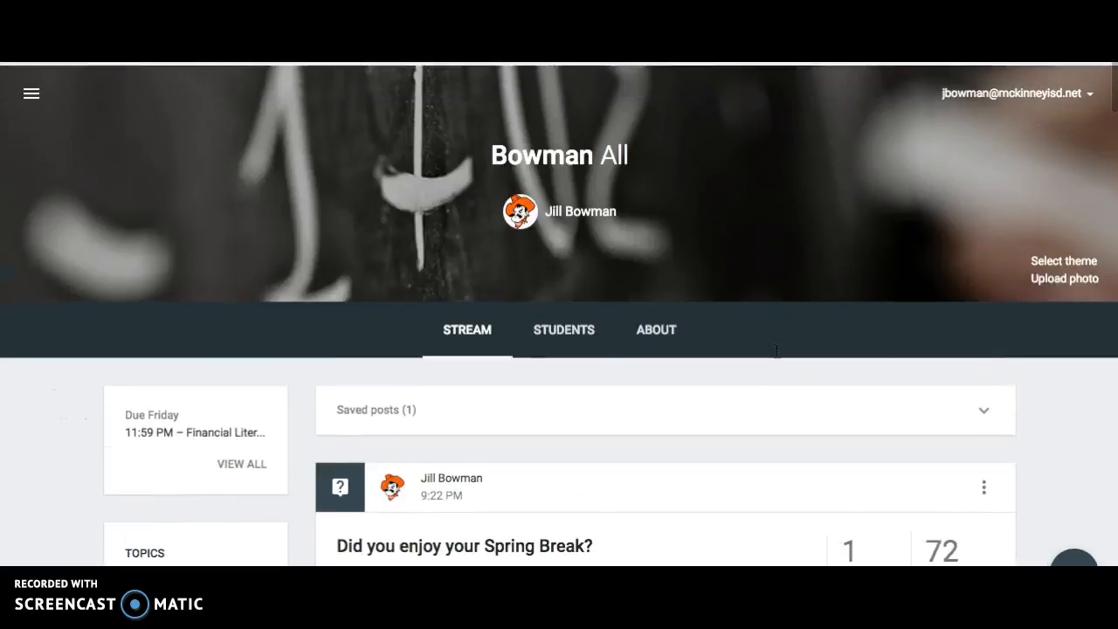